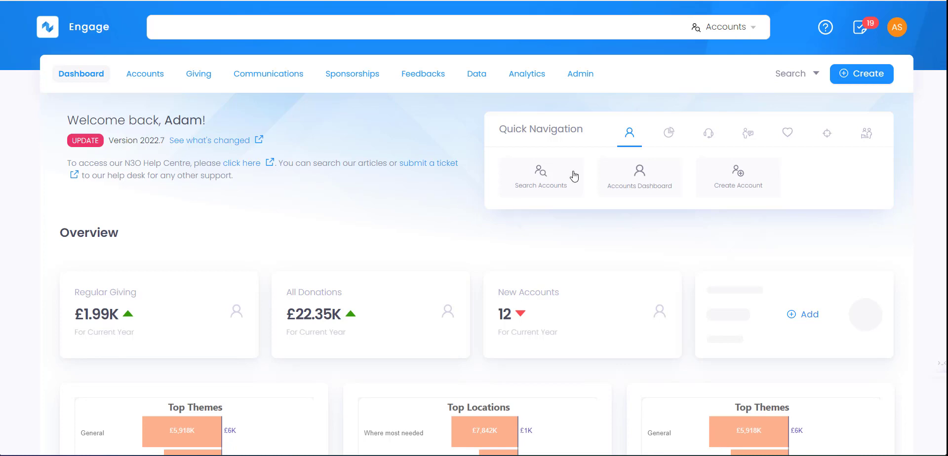
- Search Accounts for the individual donor, open their profile and start a GBP donation entry
left_click(796, 75)
left_click(786, 100)
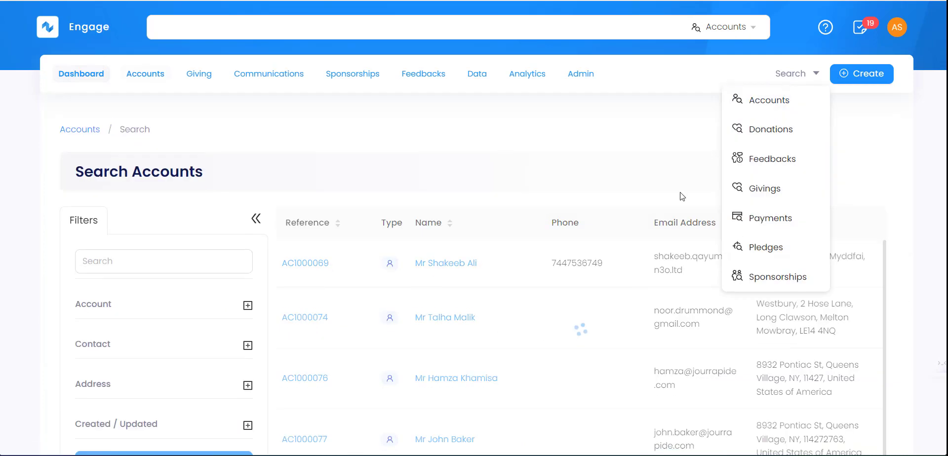
scroll(681, 197, "down", 3)
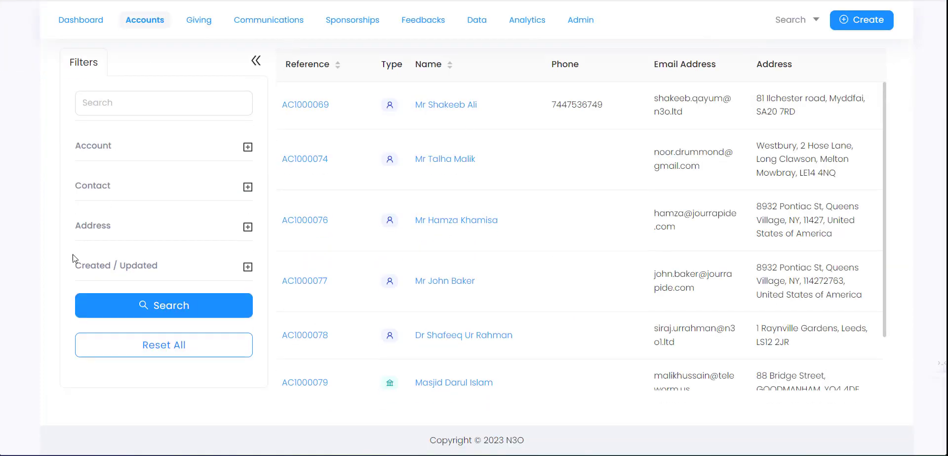
left_click(456, 282)
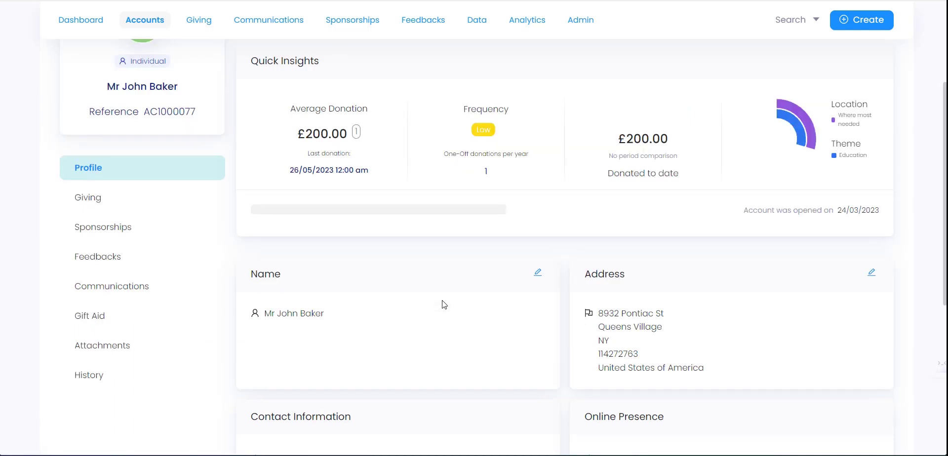
scroll(447, 292, "up", 3)
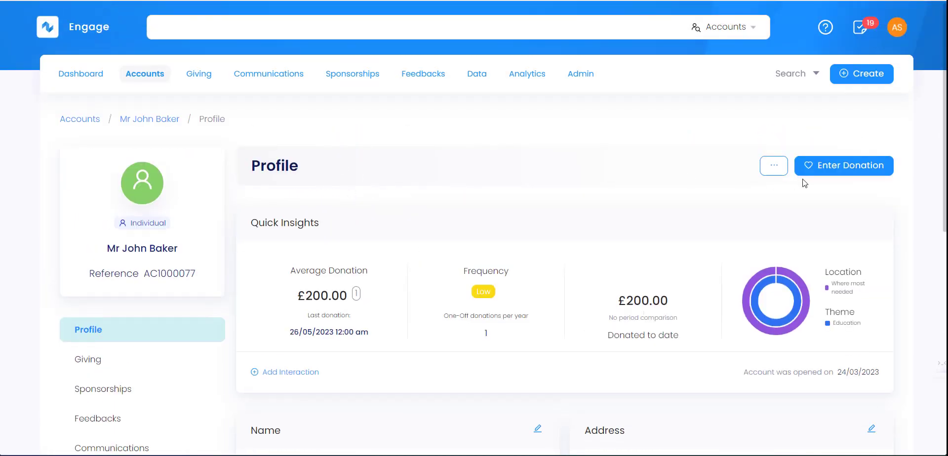
left_click(851, 171)
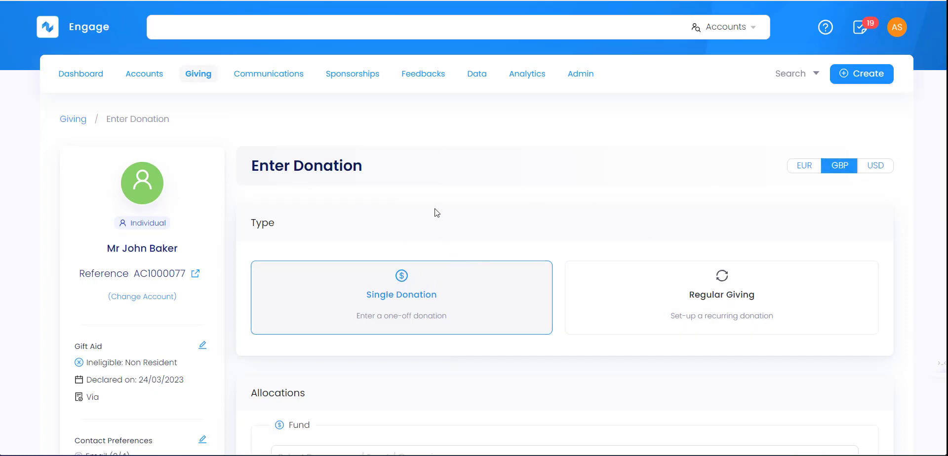
left_click(92, 77)
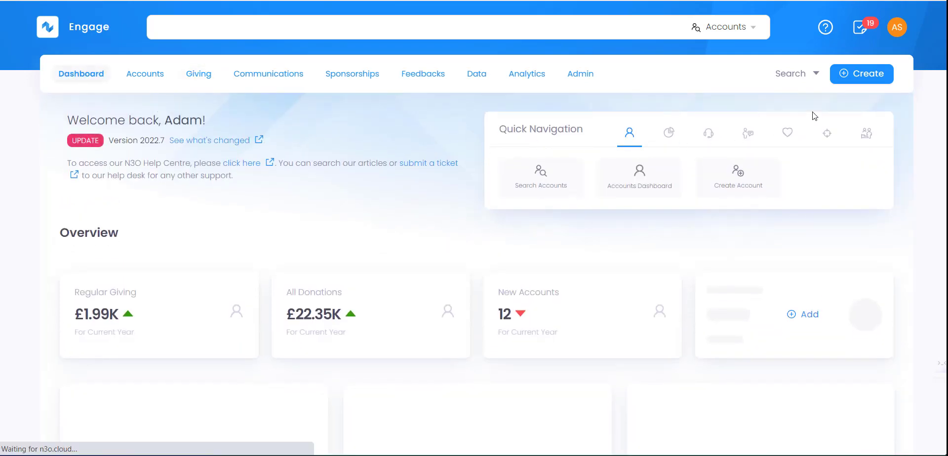
left_click(863, 79)
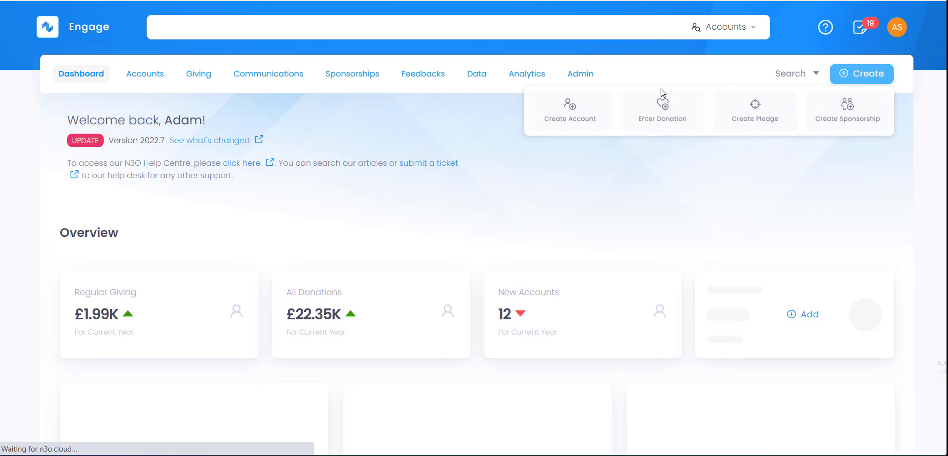
left_click(665, 124)
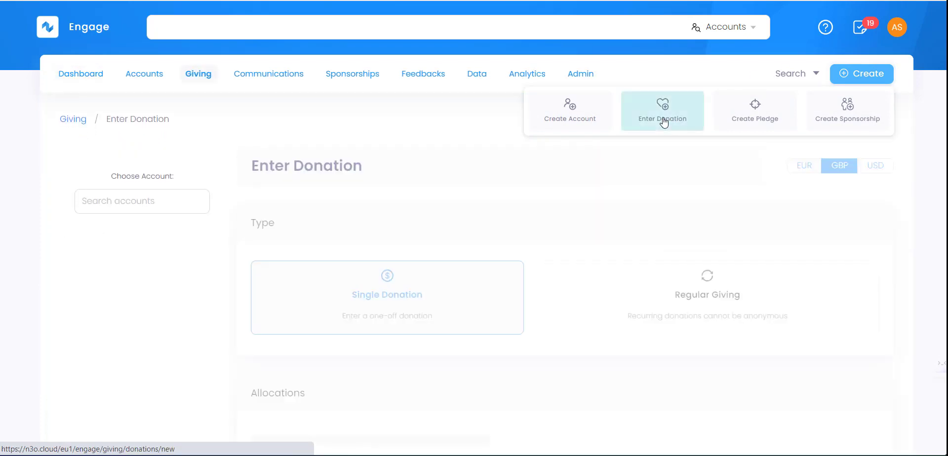
left_click(140, 201)
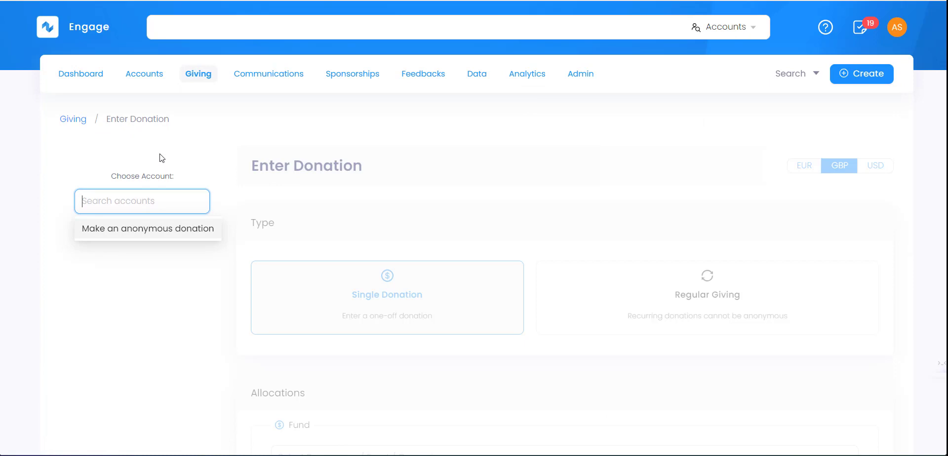
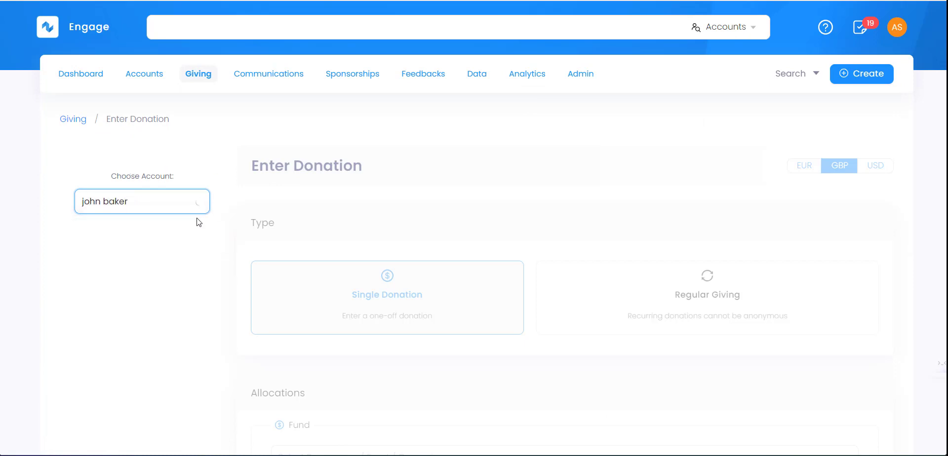
left_click(143, 228)
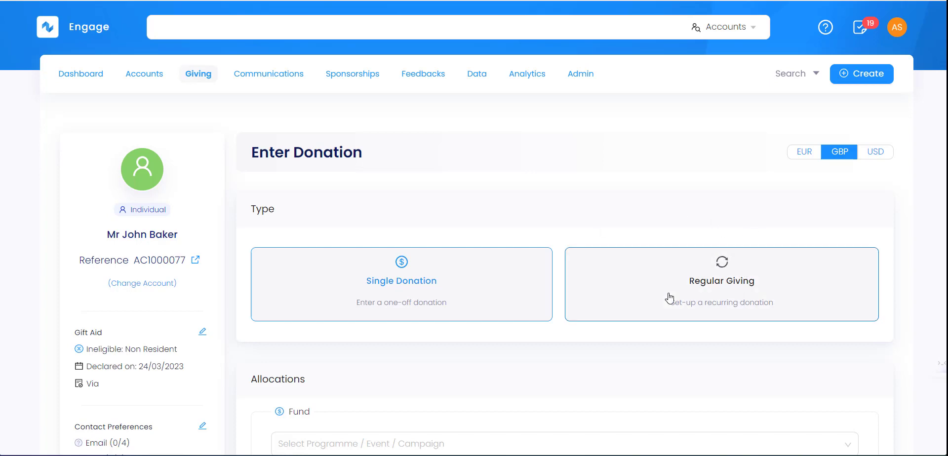
- Choose Build a school as the fund for the donation's allocation
scroll(514, 203, "down", 1)
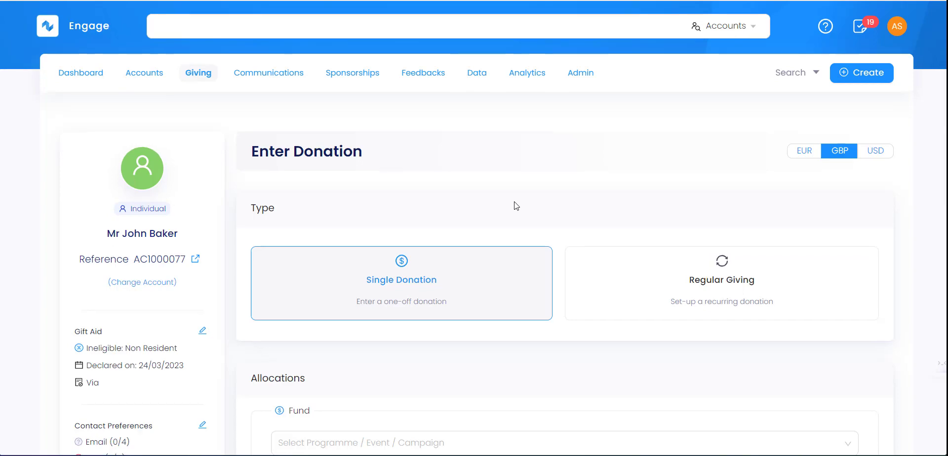
scroll(404, 219, "down", 2)
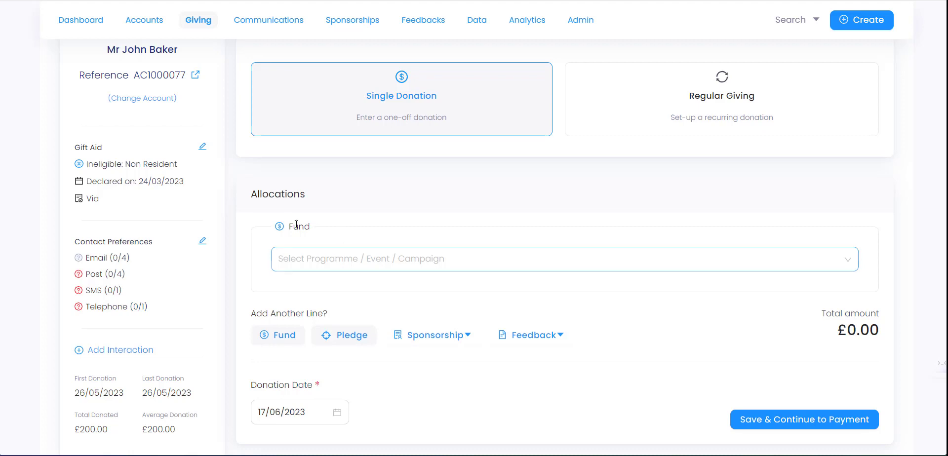
left_click(326, 259)
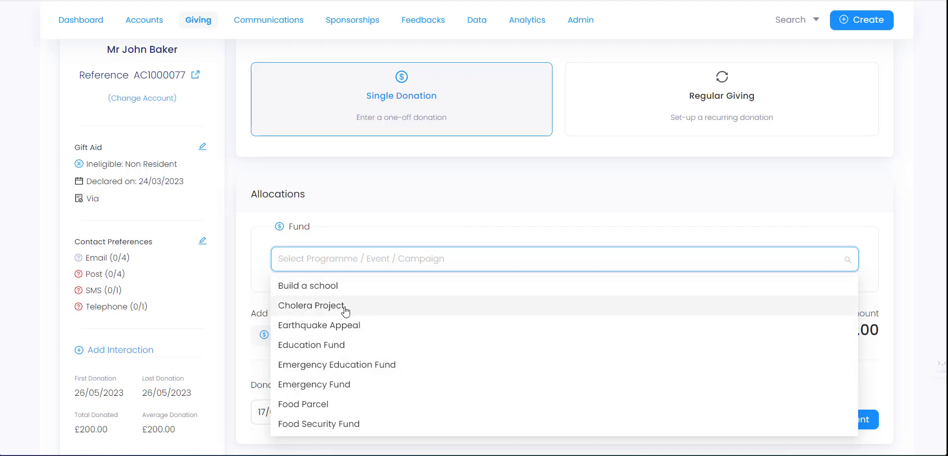
left_click(340, 289)
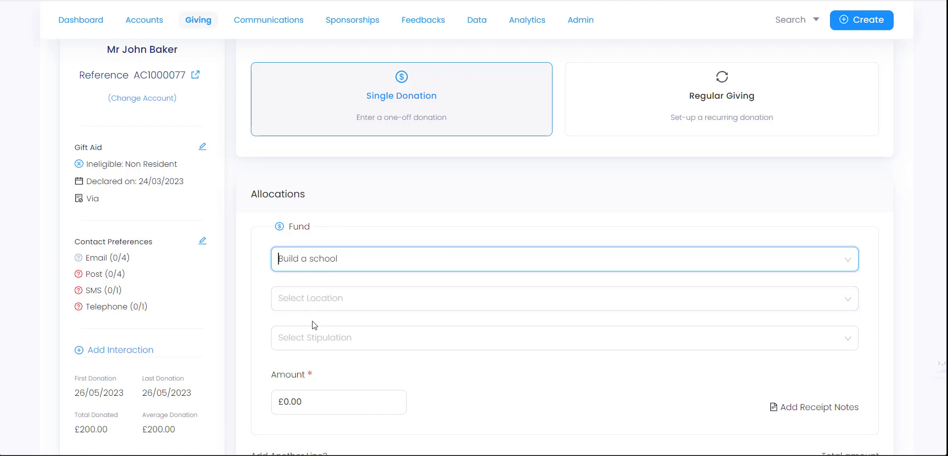
- Set the allocation's location to Gambia and its stipulation to General
left_click(340, 298)
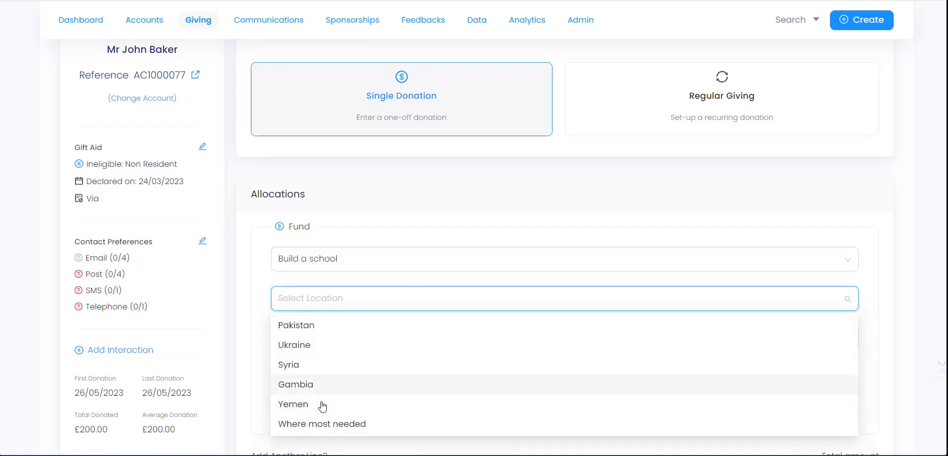
left_click(322, 385)
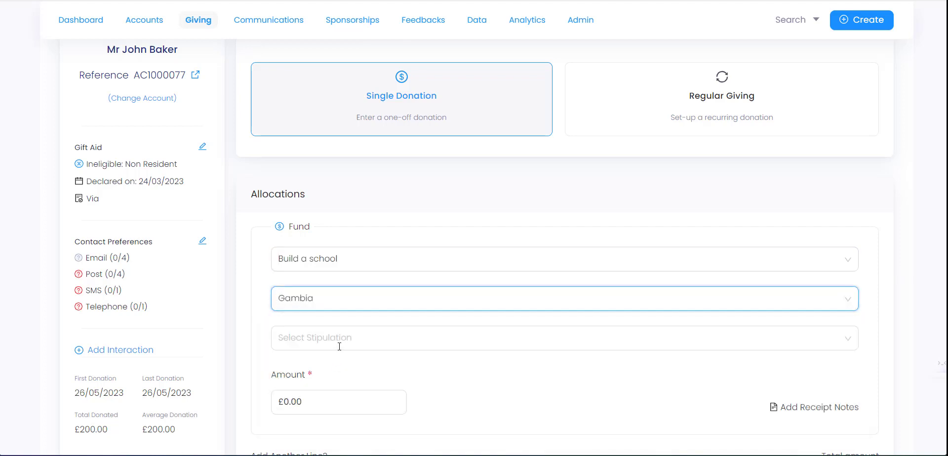
left_click(339, 347)
left_click(327, 384)
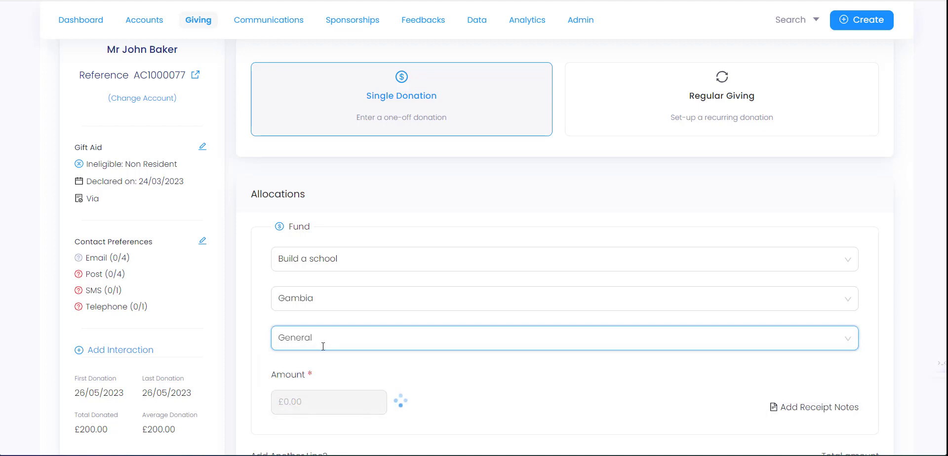
- Replace the £10,000.00 amount with £500.00, then open and close receipt notes without adding any
scroll(321, 349, "down", 1)
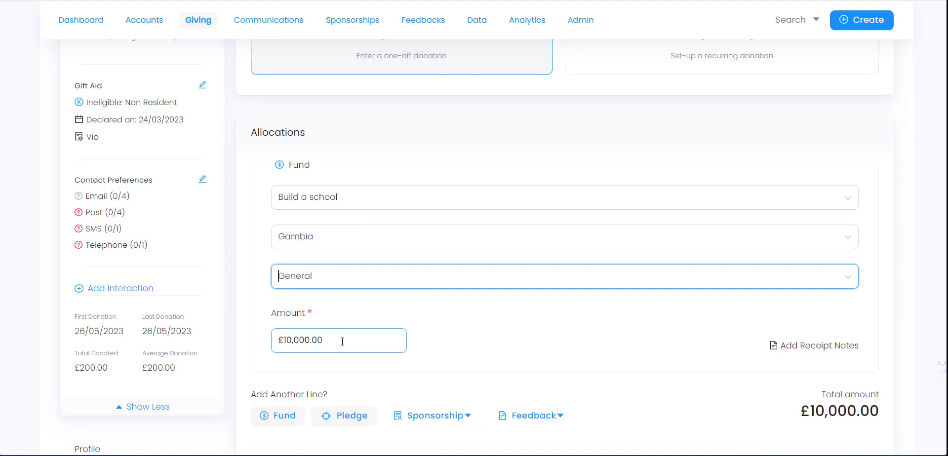
left_click_drag(338, 344, 264, 338)
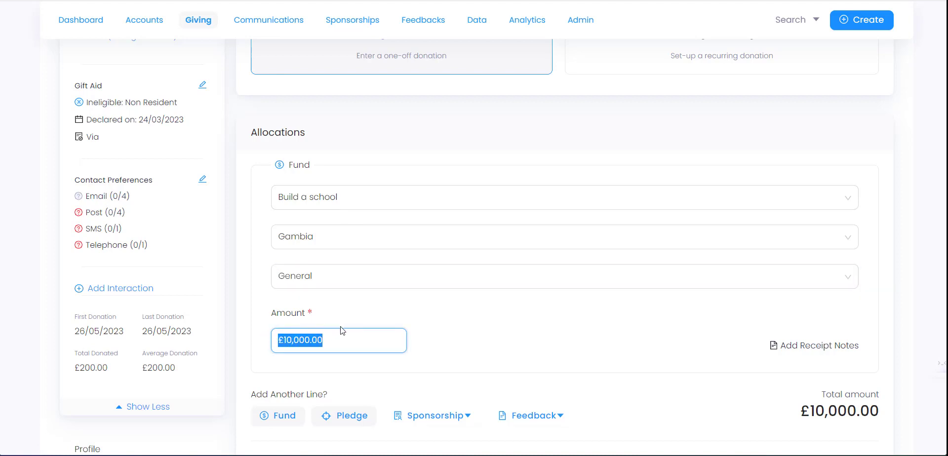
type("50000")
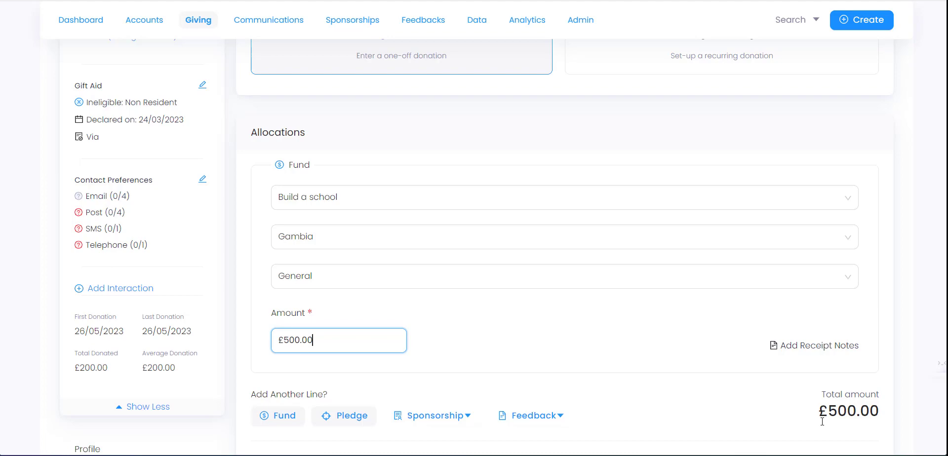
left_click(809, 349)
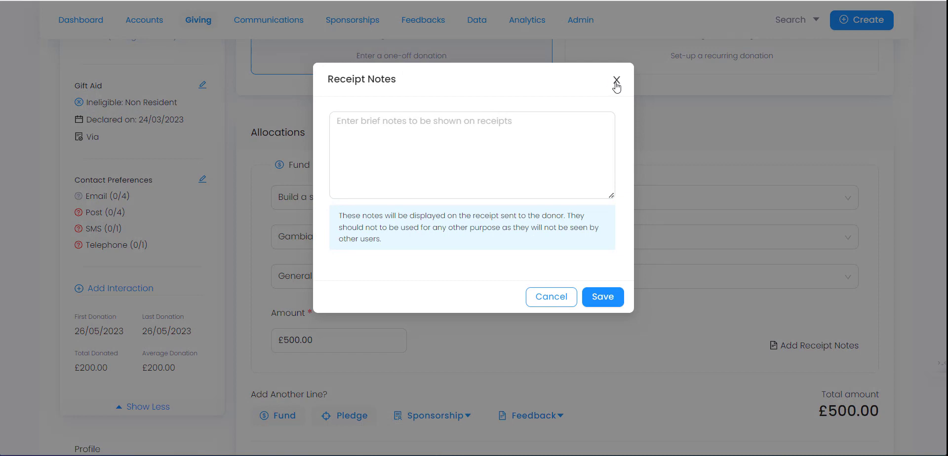
left_click(617, 80)
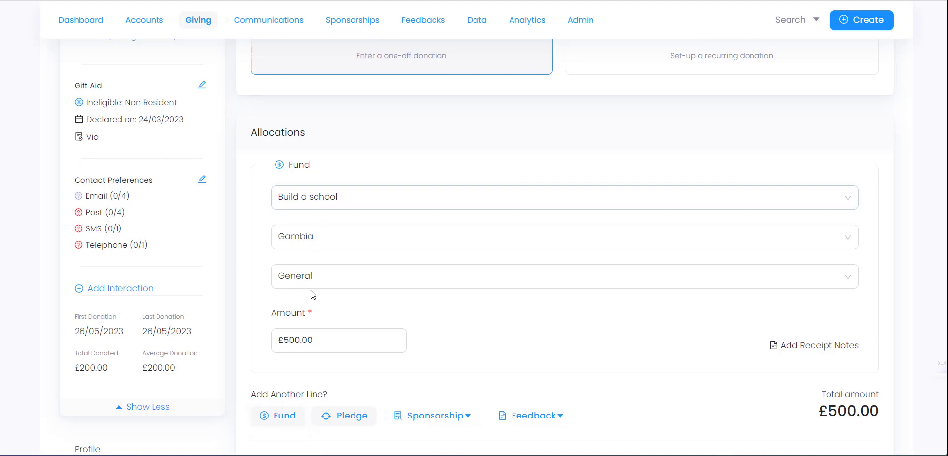
- Add a second fund line allocated to Cholera Project
left_click(291, 416)
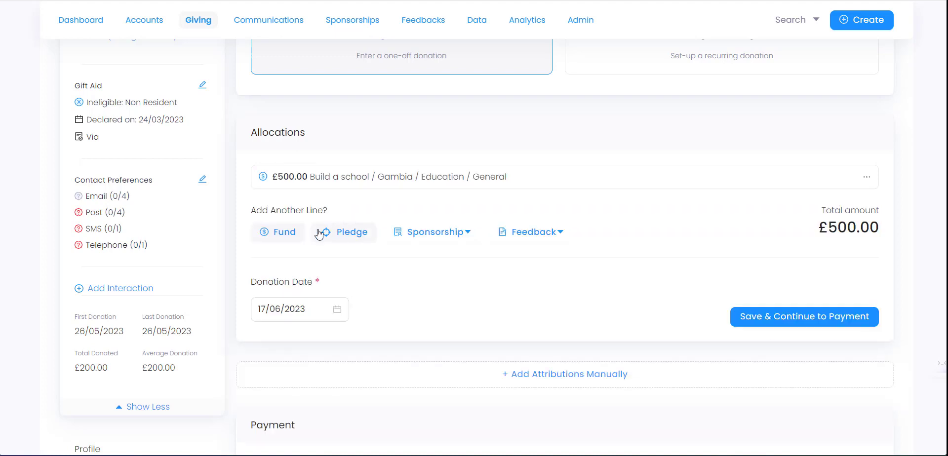
left_click(293, 236)
left_click(324, 237)
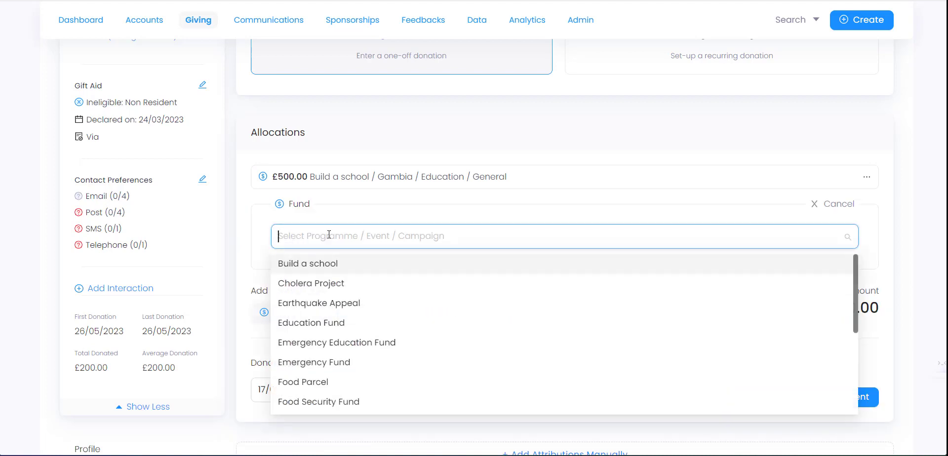
left_click(327, 284)
- Set the new line to Where most needed, General, with a £60.00 amount
left_click(331, 274)
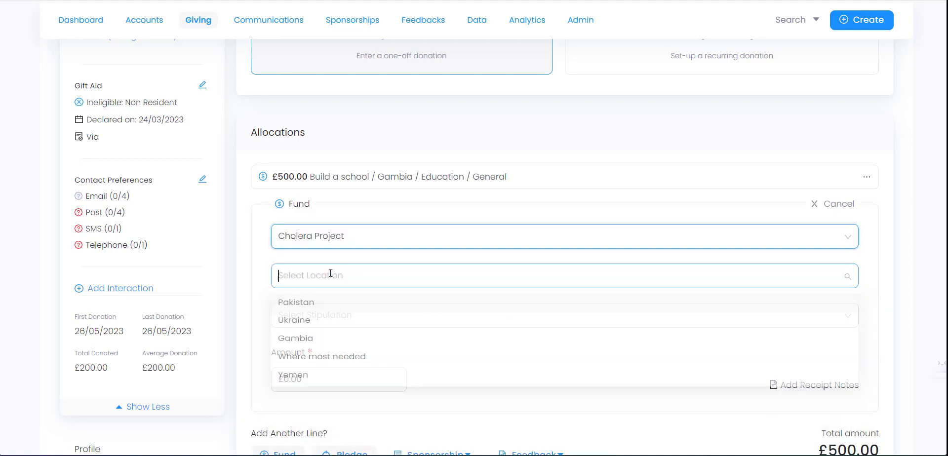
left_click(336, 364)
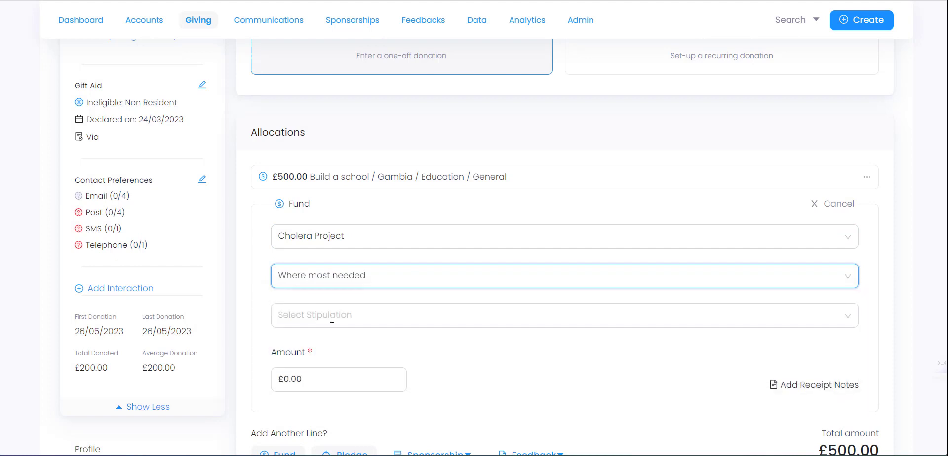
left_click(317, 316)
left_click(317, 347)
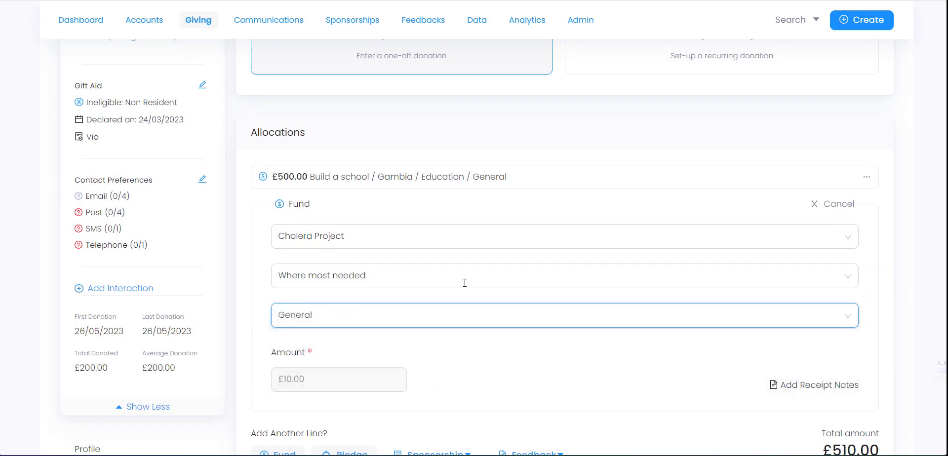
key("Tab")
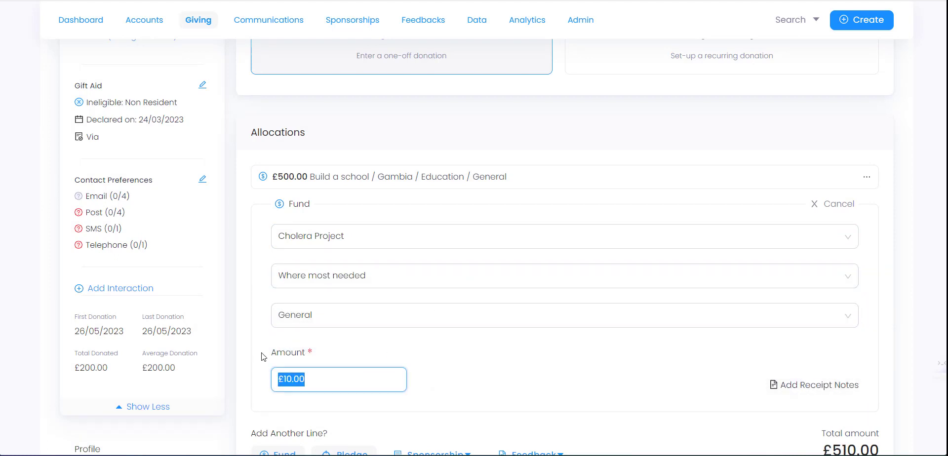
type("60.00")
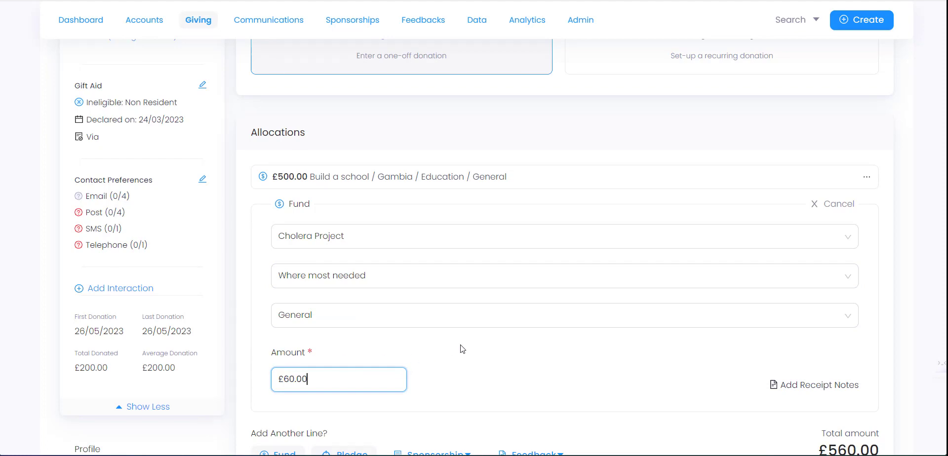
scroll(462, 349, "down", 3)
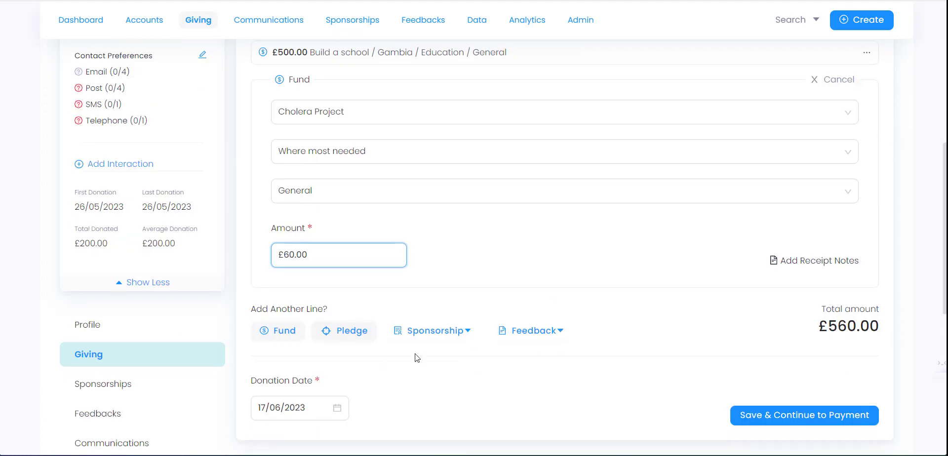
scroll(385, 351, "down", 1)
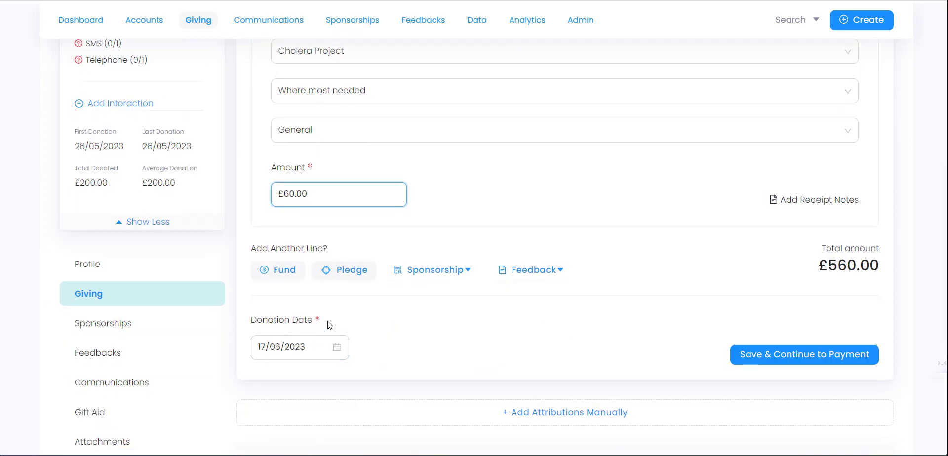
- Save the £560.00 donation lines and start an empty manual attributions panel
left_click(779, 364)
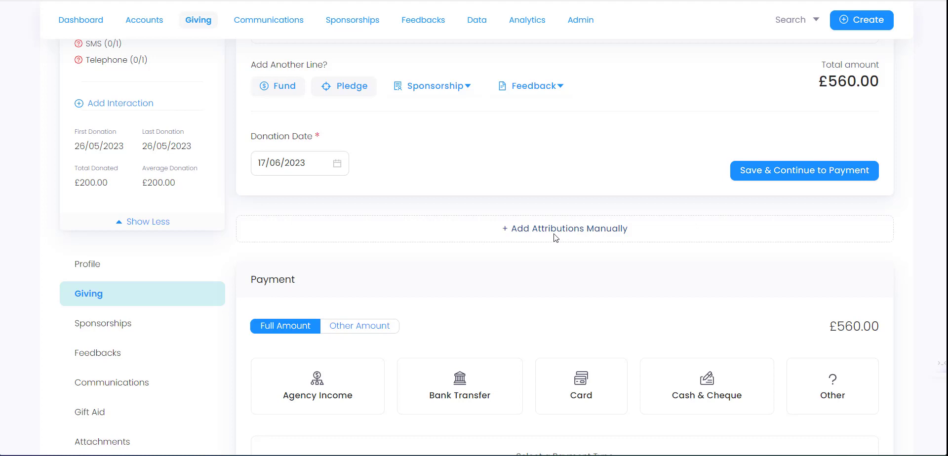
left_click(585, 232)
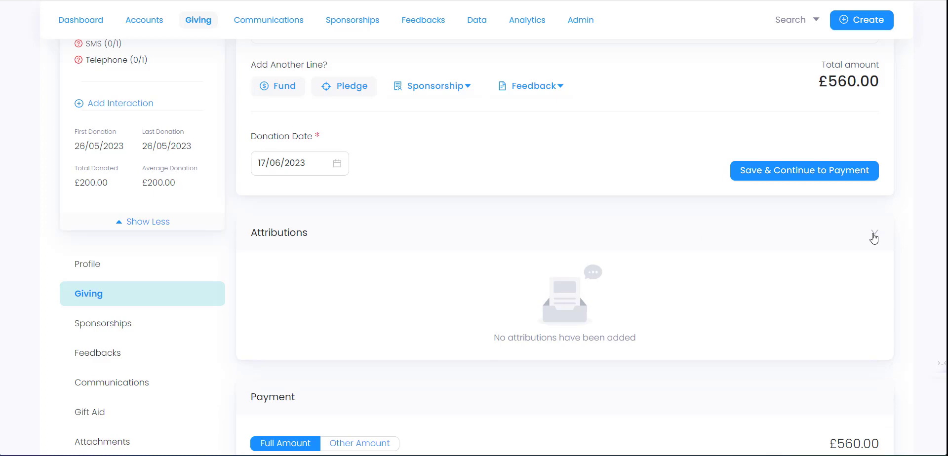
left_click(873, 236)
- Add a Channel attribution set to Event
left_click(783, 251)
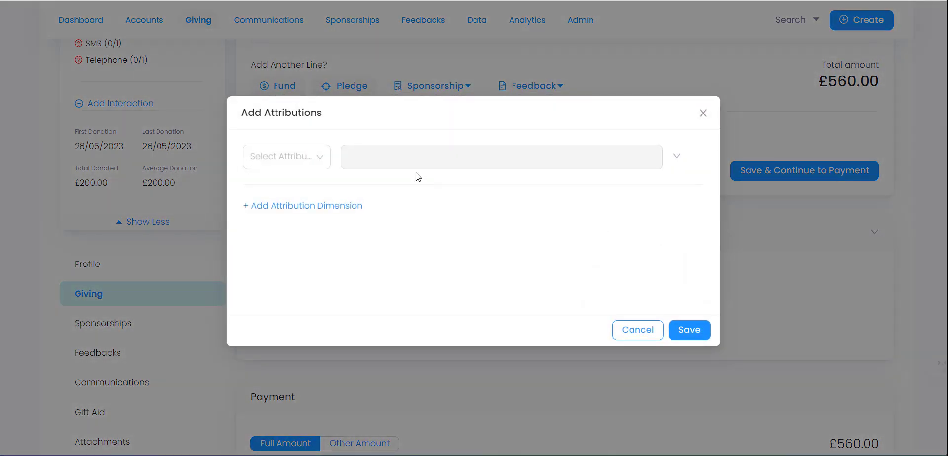
left_click(312, 165)
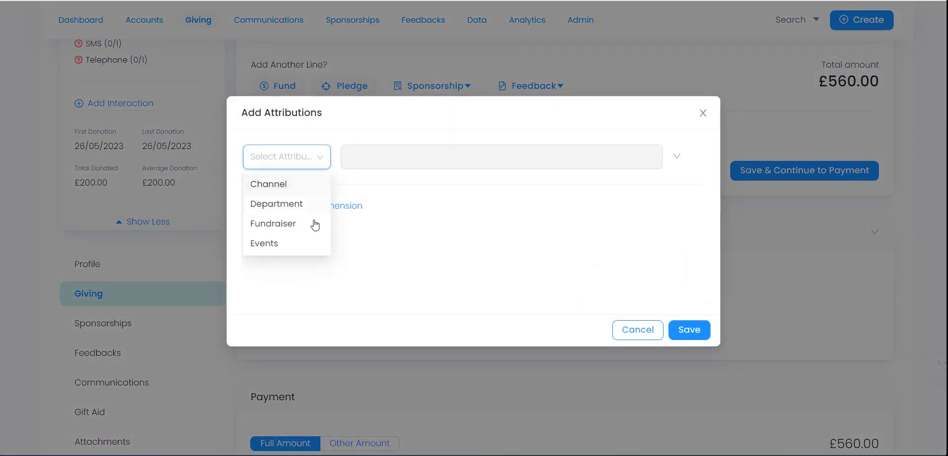
left_click(292, 190)
left_click(400, 159)
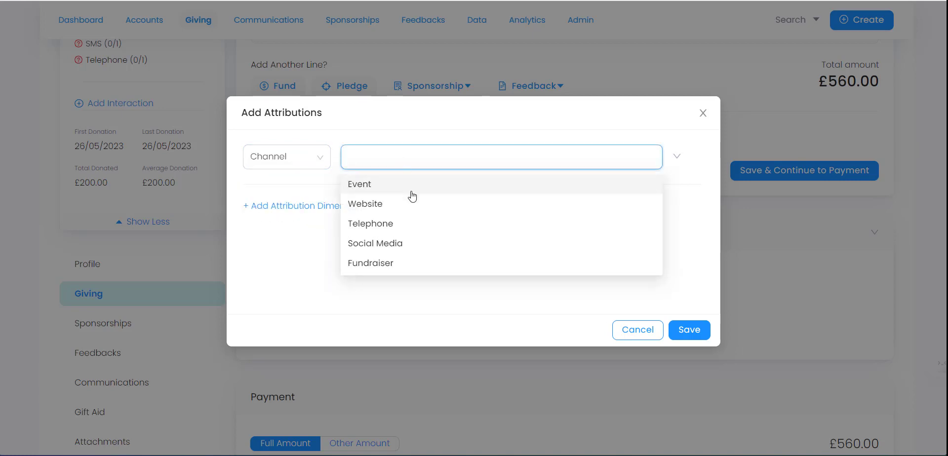
left_click(396, 188)
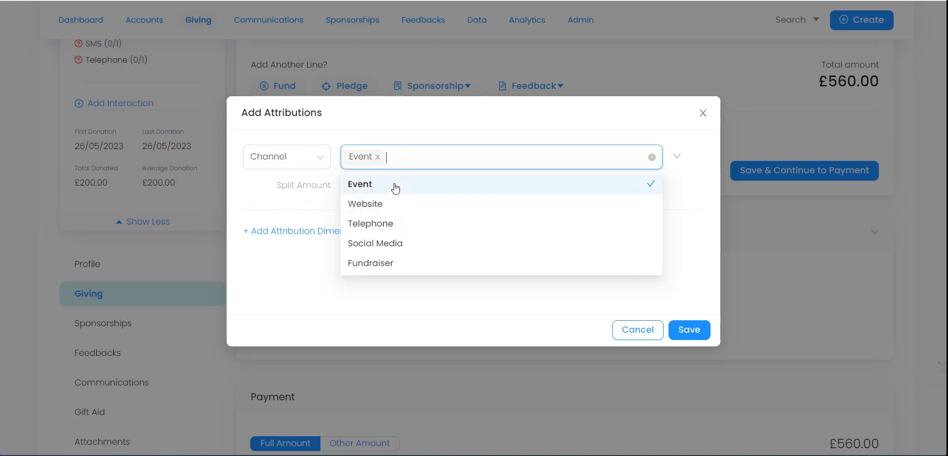
left_click(470, 309)
- Add a second attribution dimension of Events set to Birmingham
left_click(335, 232)
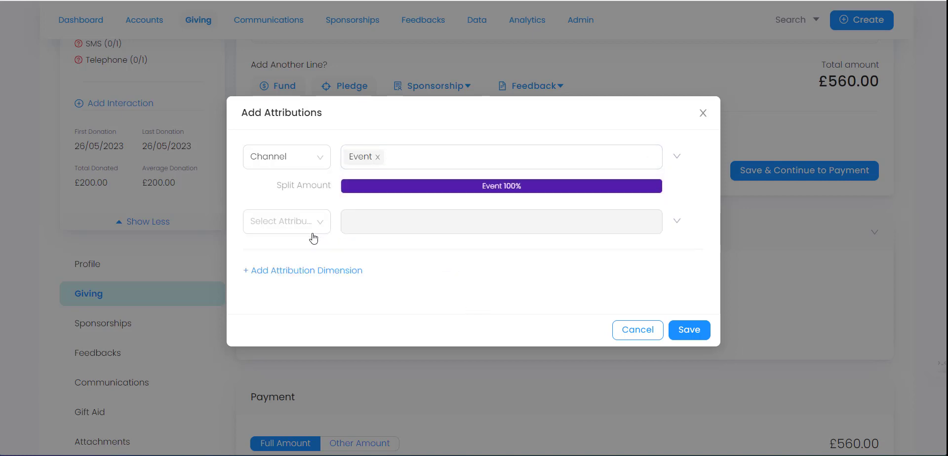
left_click(299, 230)
left_click(288, 217)
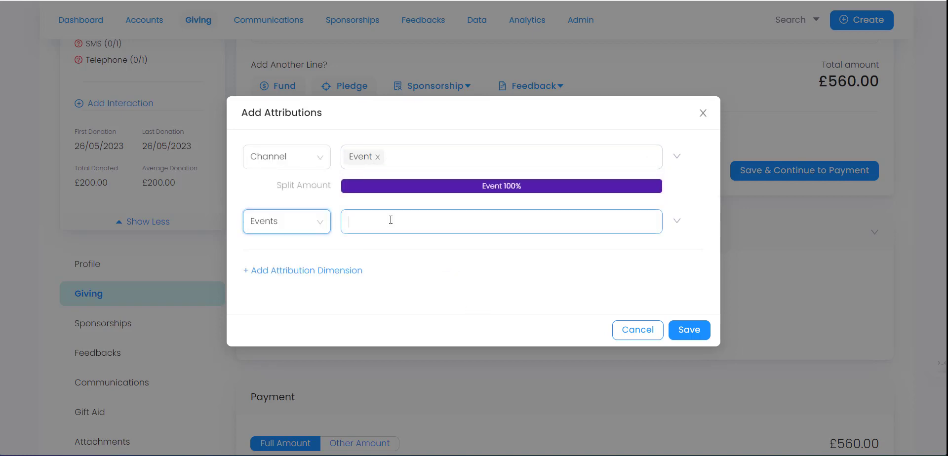
left_click(392, 220)
left_click(387, 178)
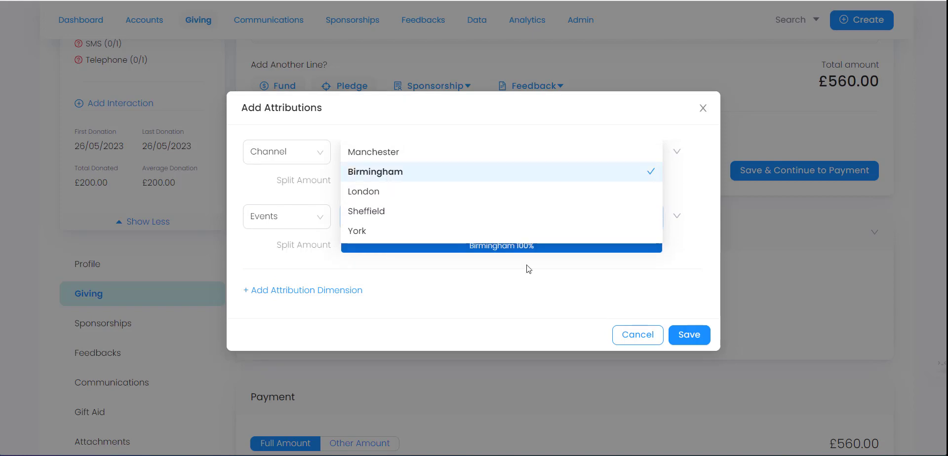
left_click(636, 310)
- Save the Channel Event and Events Birmingham attributions, then scroll to the payment types
left_click(692, 335)
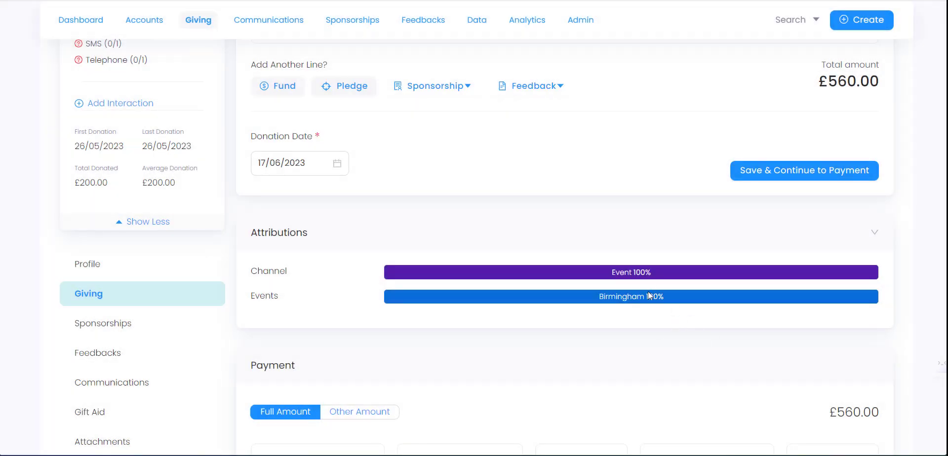
scroll(849, 143, "up", 1)
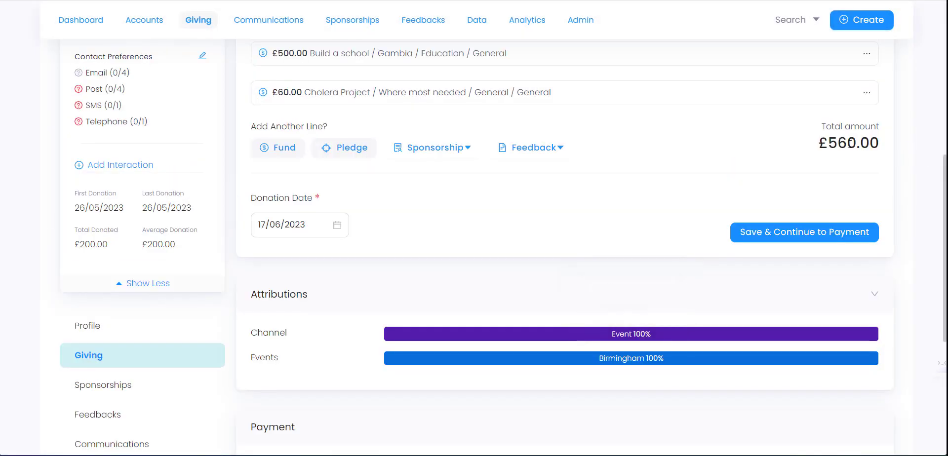
scroll(578, 232, "down", 1)
mouse_move(628, 294)
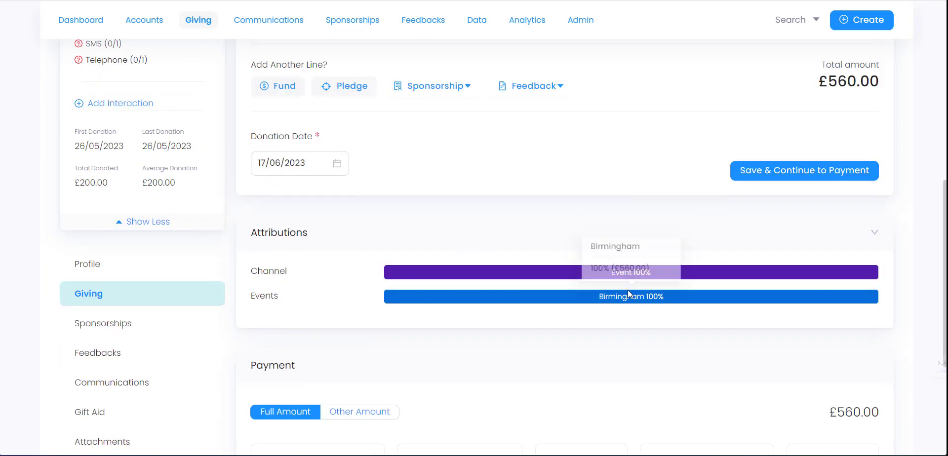
mouse_move(640, 269)
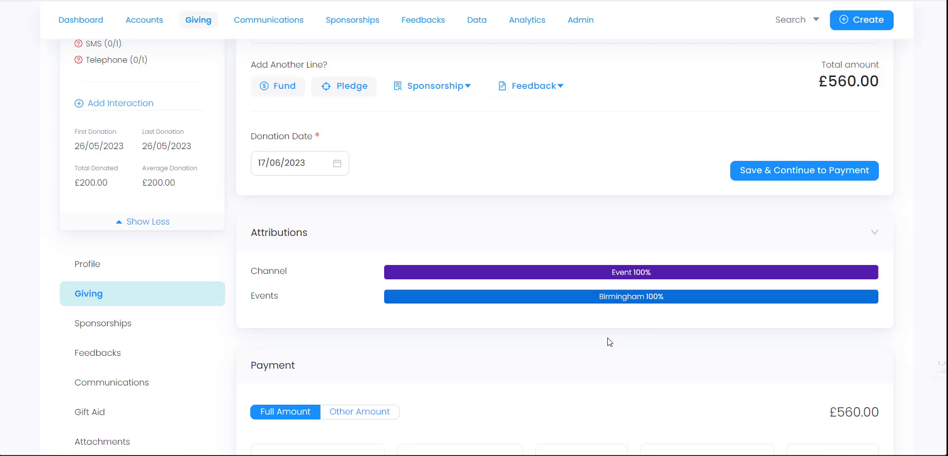
scroll(610, 342, "down", 3)
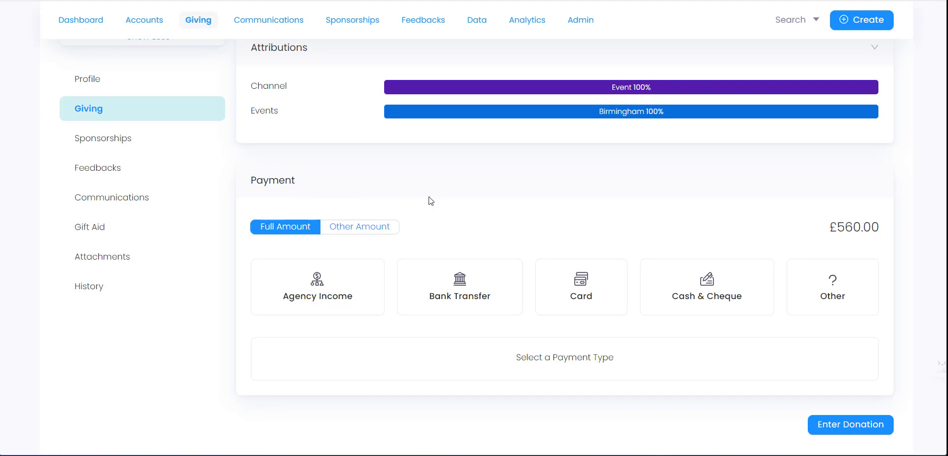
- Select Card payment and look through the Stripe credit/debit card form fields
left_click(338, 297)
left_click(572, 292)
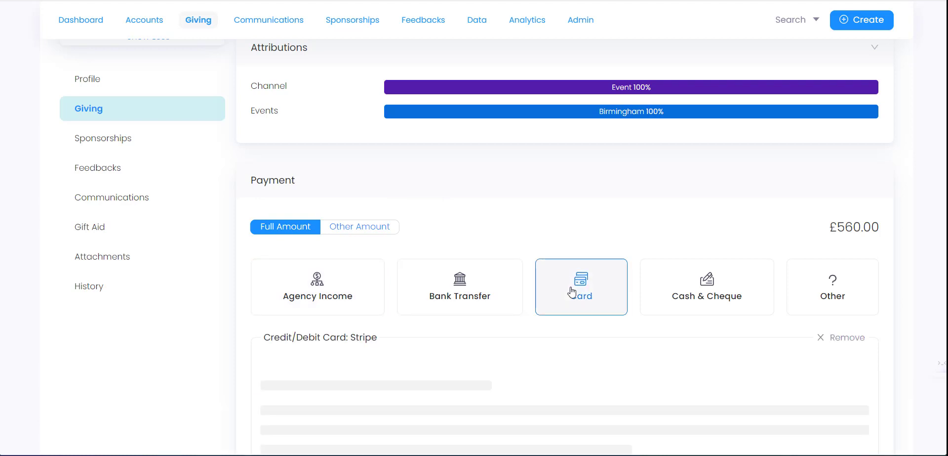
scroll(365, 228, "down", 3)
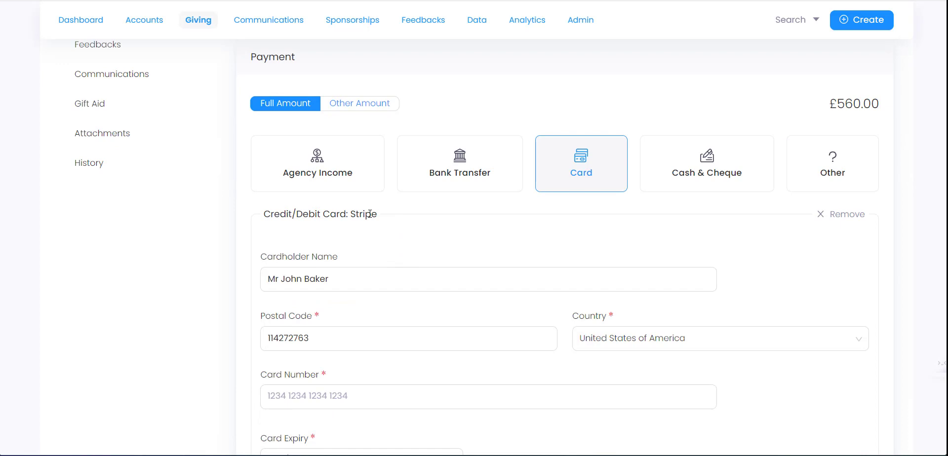
left_click(351, 278)
scroll(346, 266, "down", 1)
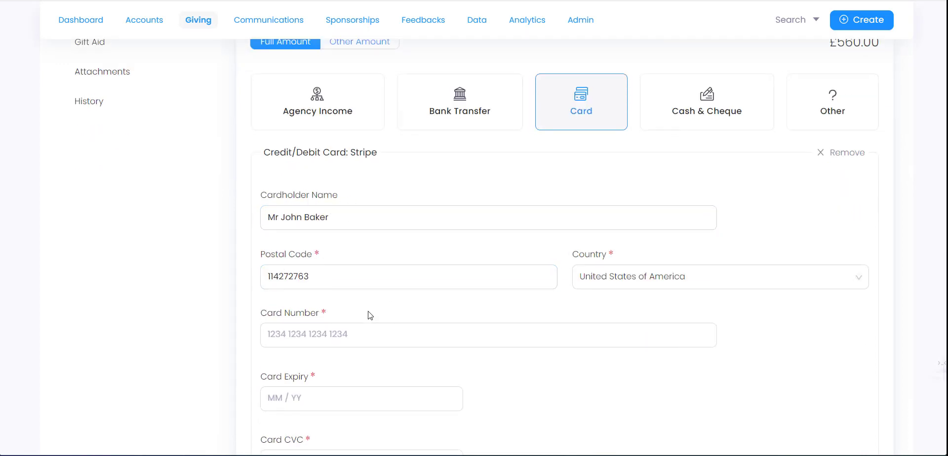
scroll(371, 316, "down", 2)
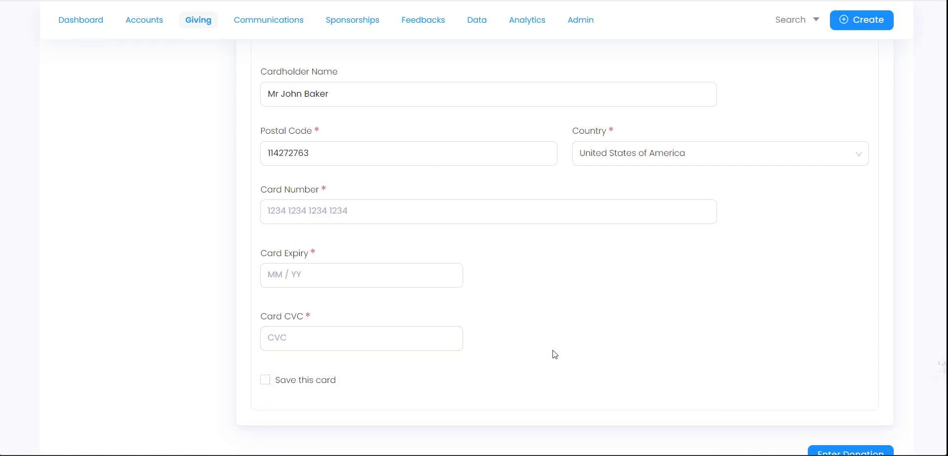
scroll(725, 398, "down", 1)
scroll(514, 383, "up", 5)
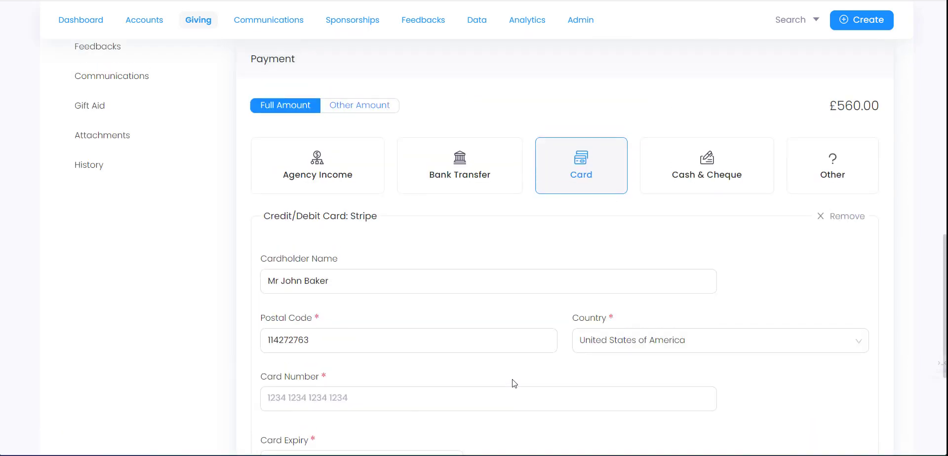
- Switch the payment type to Cash & Cheque, leaving Received by and Office empty
left_click(692, 188)
scroll(336, 242, "down", 1)
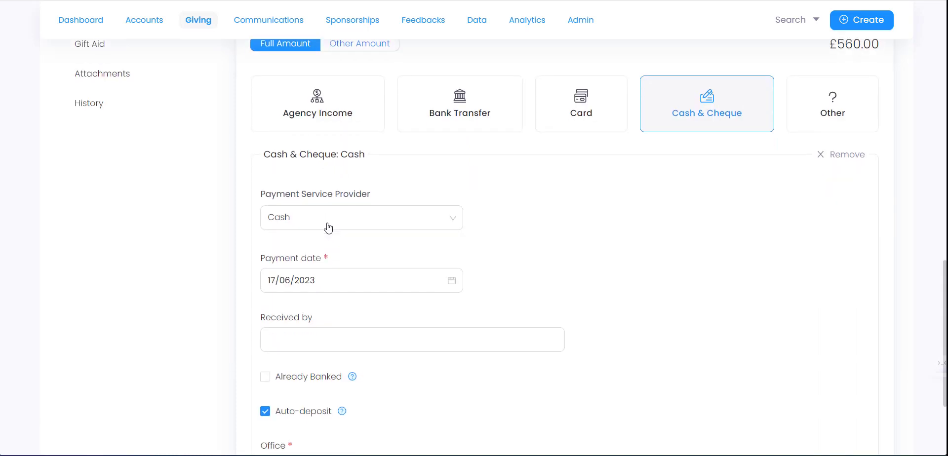
left_click(327, 226)
left_click(577, 263)
scroll(415, 319, "down", 2)
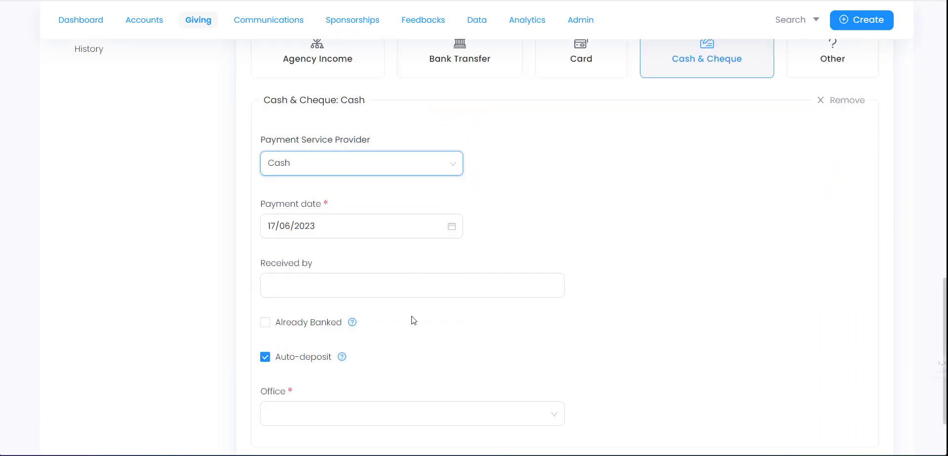
left_click(317, 215)
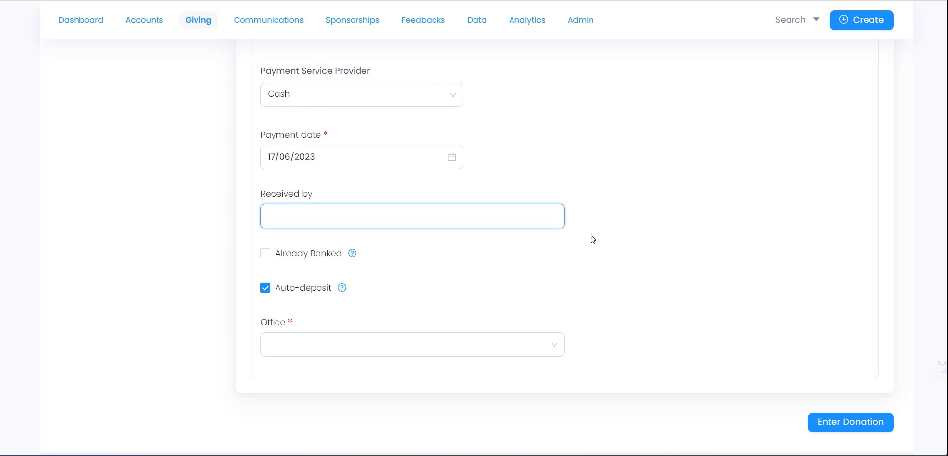
left_click(523, 262)
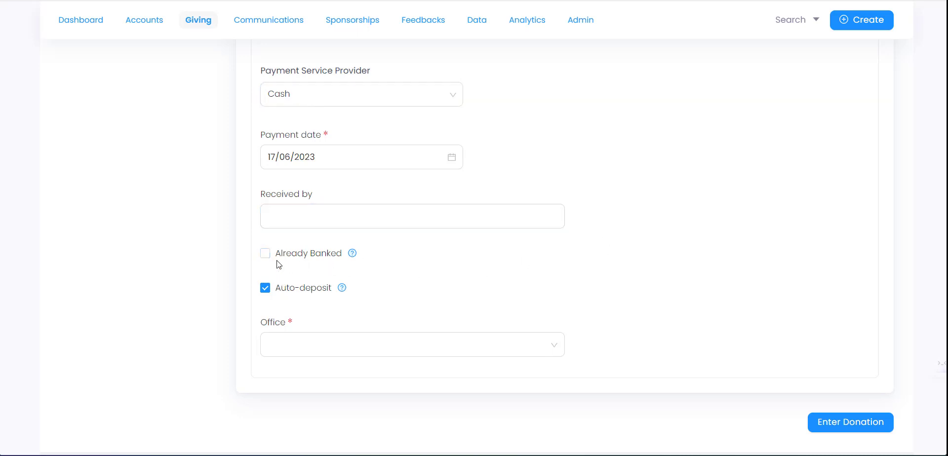
mouse_move(352, 261)
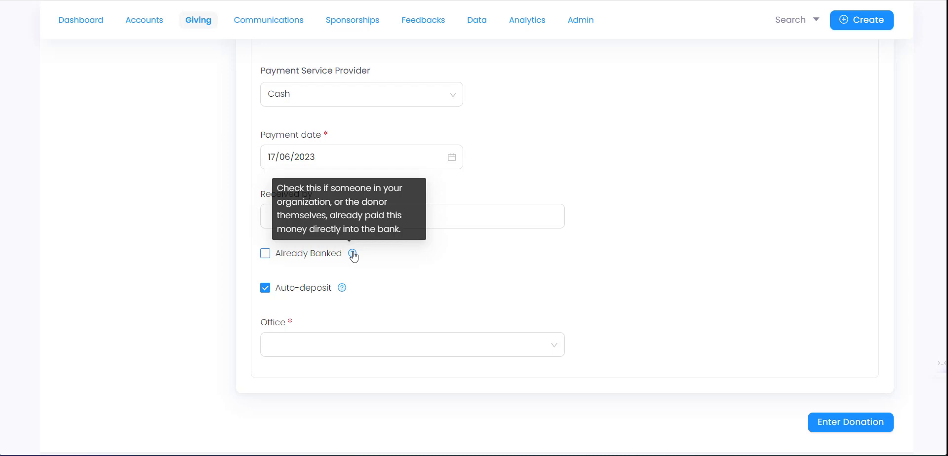
mouse_move(343, 293)
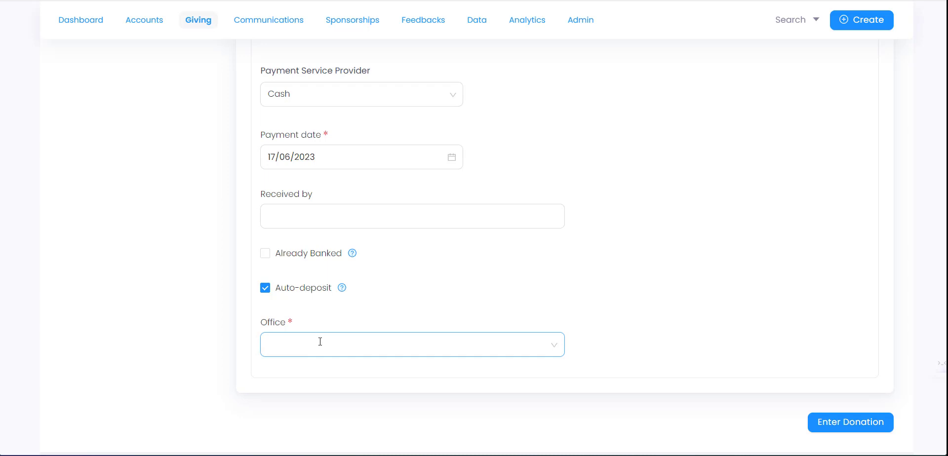
left_click(366, 343)
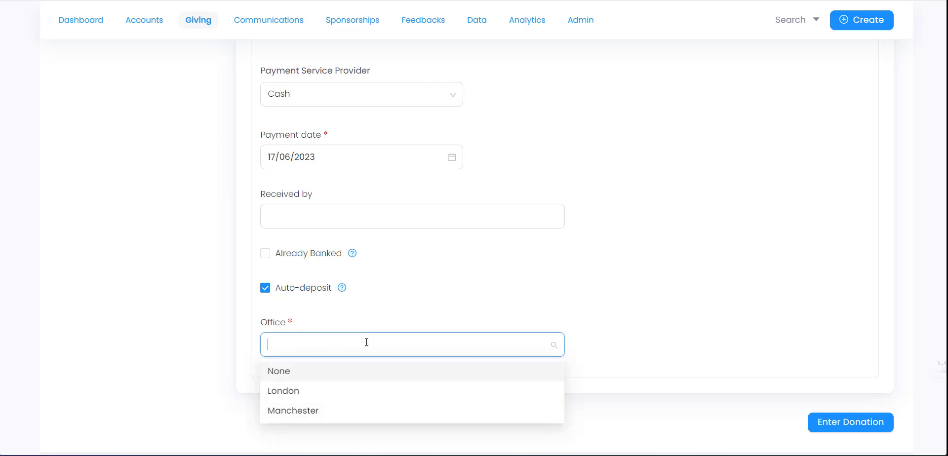
left_click(644, 350)
- Set the payment service provider to Cheque, revealing cheque date and cheque number fields
scroll(642, 349, "up", 4)
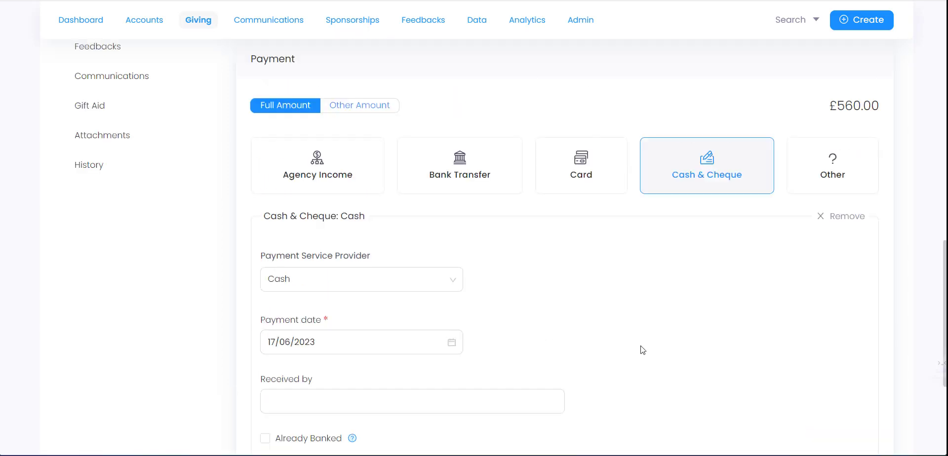
left_click(419, 287)
left_click(332, 327)
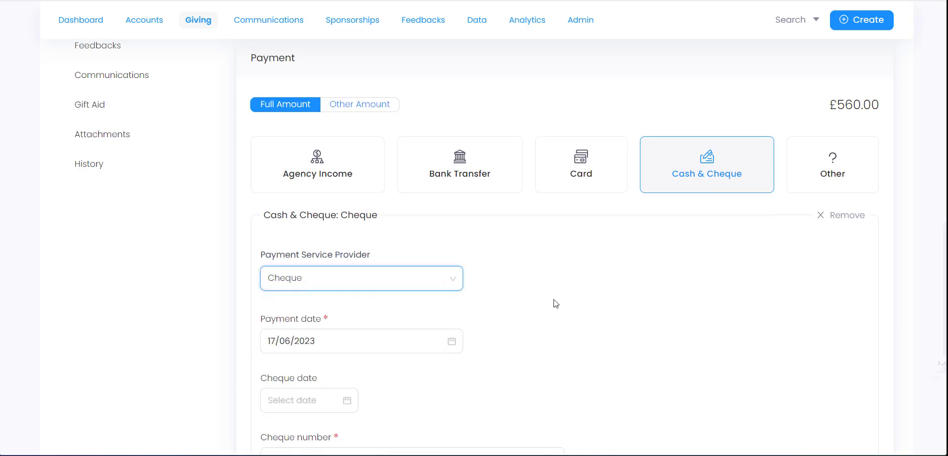
scroll(518, 306, "down", 2)
scroll(316, 252, "down", 1)
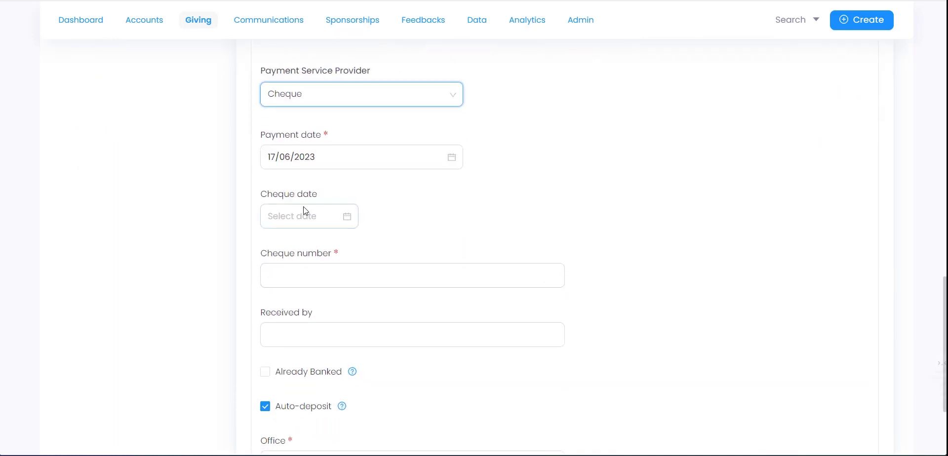
left_click(333, 280)
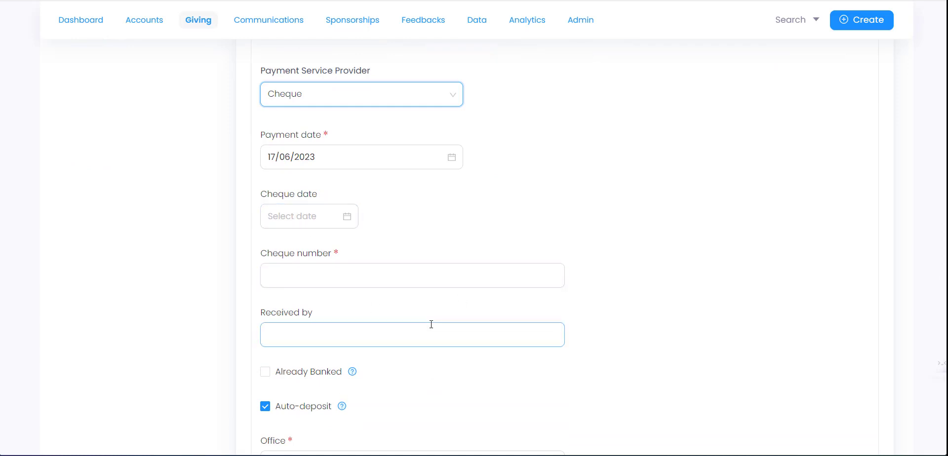
scroll(548, 326, "up", 2)
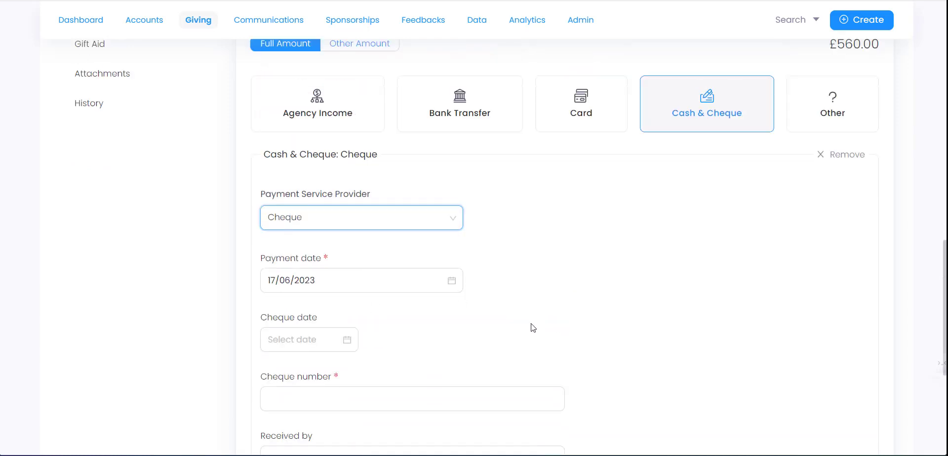
left_click(470, 125)
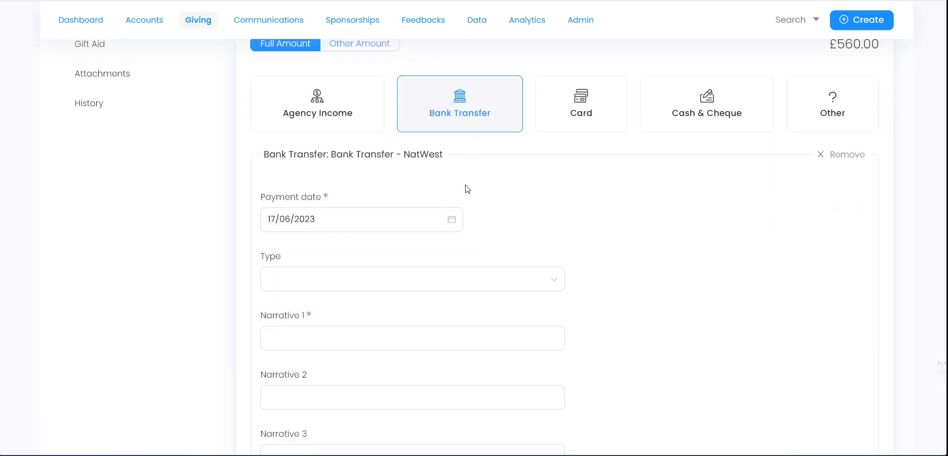
scroll(526, 185, "down", 2)
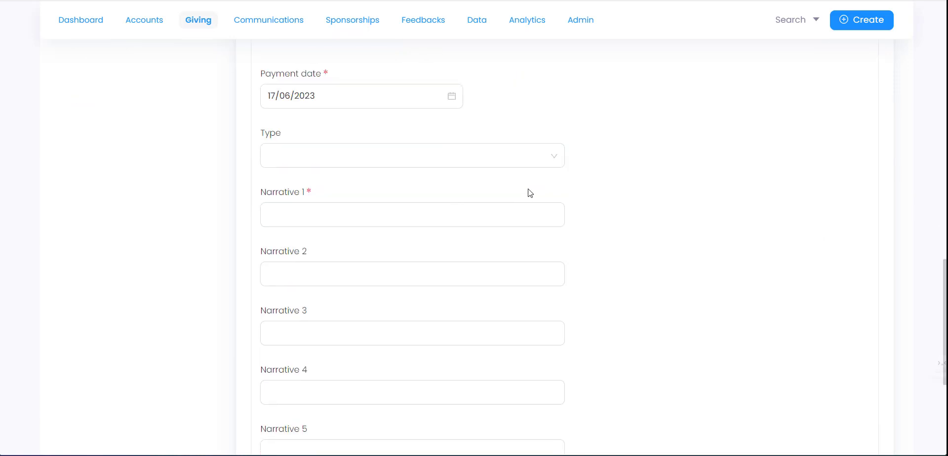
scroll(613, 199, "up", 1)
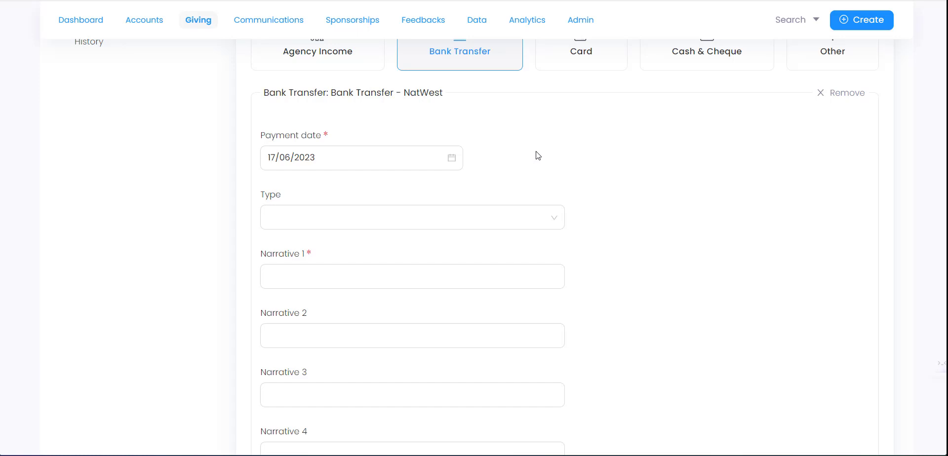
left_click(295, 275)
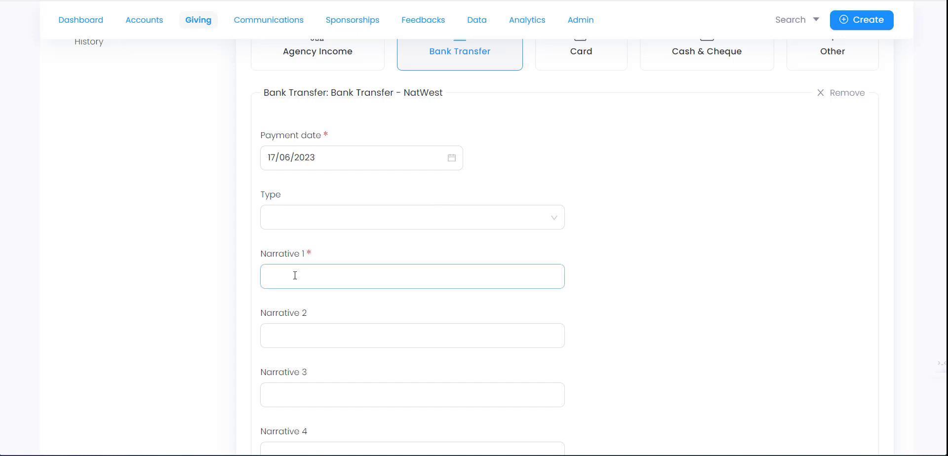
scroll(488, 257, "down", 5)
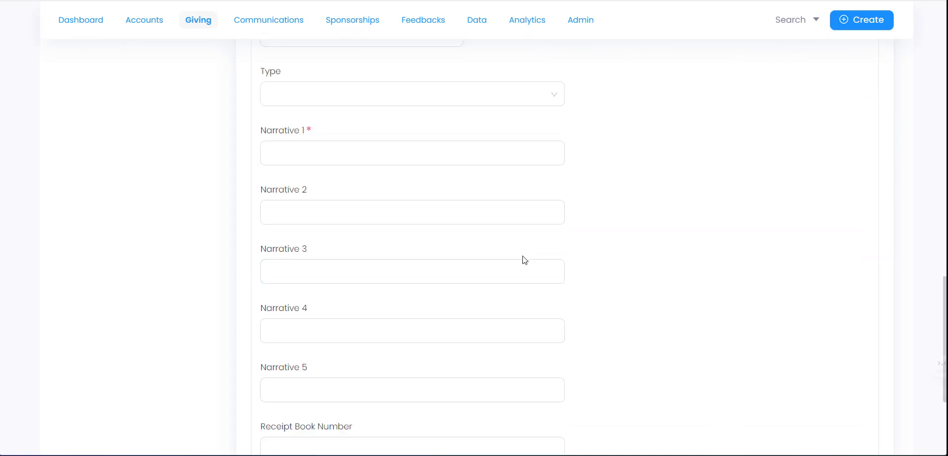
left_click(381, 329)
scroll(393, 314, "up", 9)
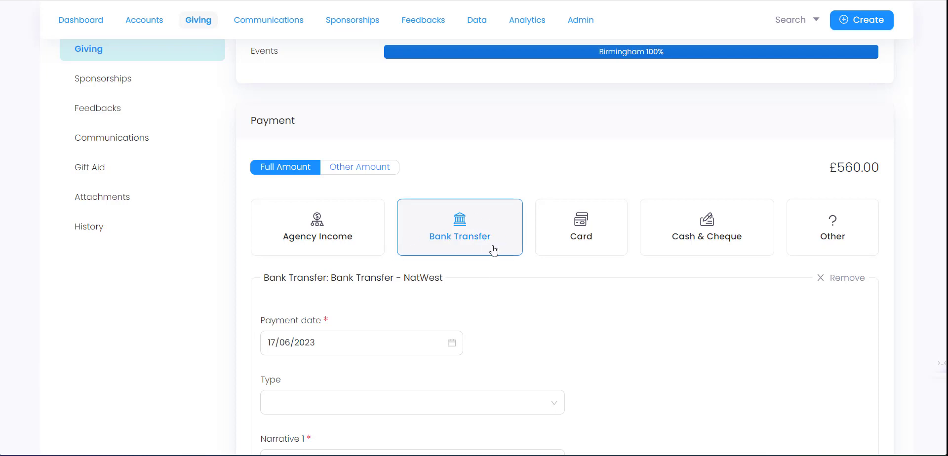
- Switch the payment method to Agency Income and review its provider options
left_click(360, 251)
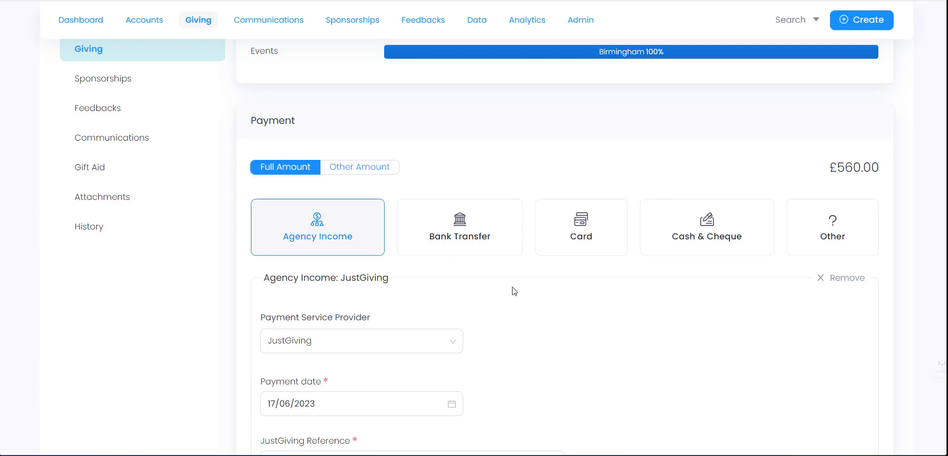
scroll(515, 292, "down", 4)
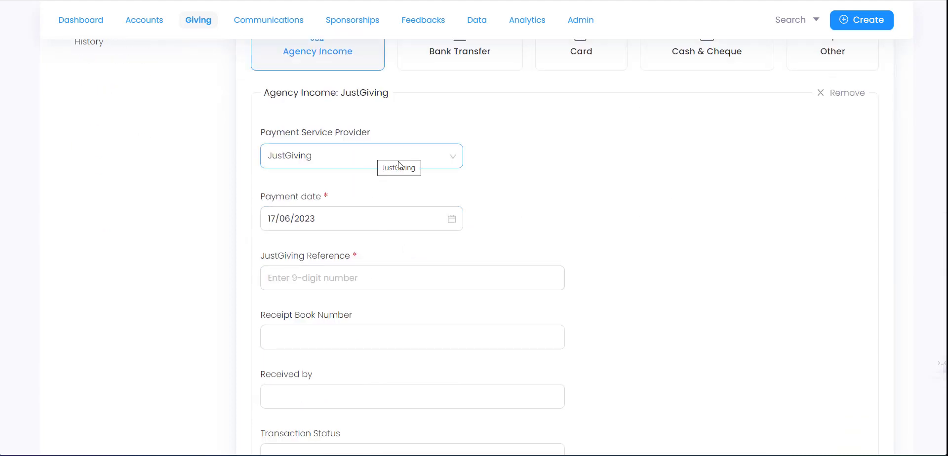
scroll(426, 186, "up", 3)
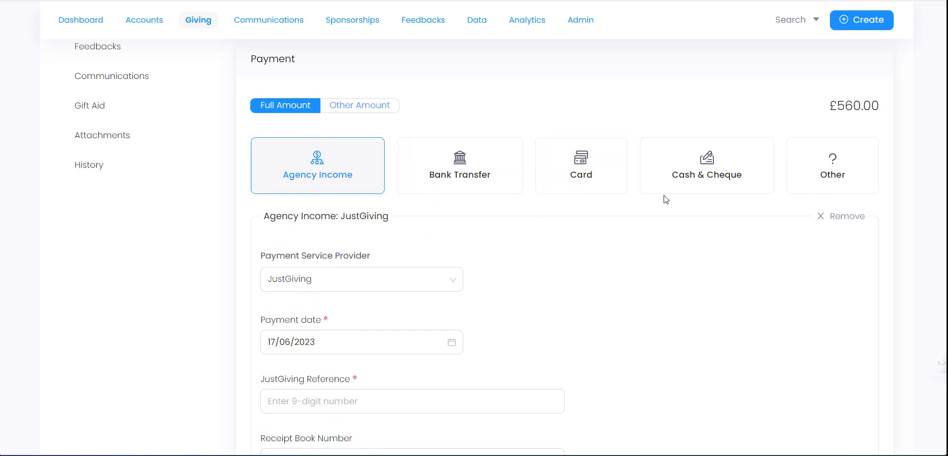
left_click(349, 286)
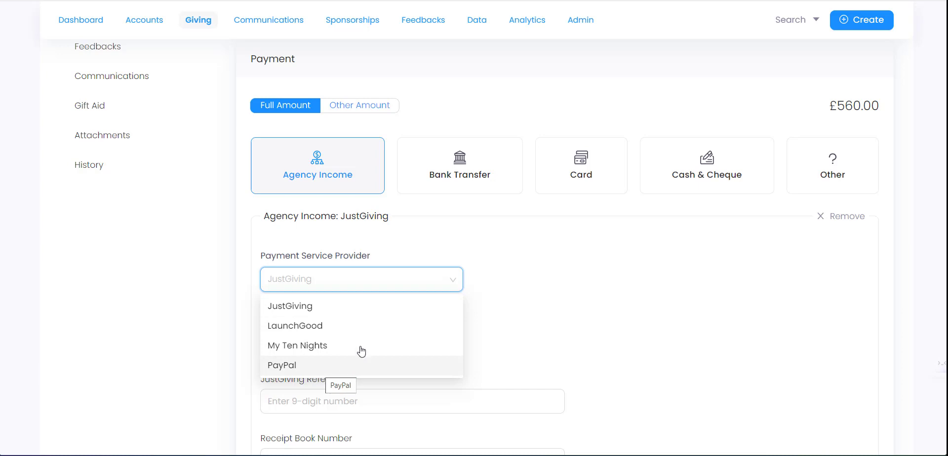
left_click(550, 290)
scroll(331, 279, "down", 1)
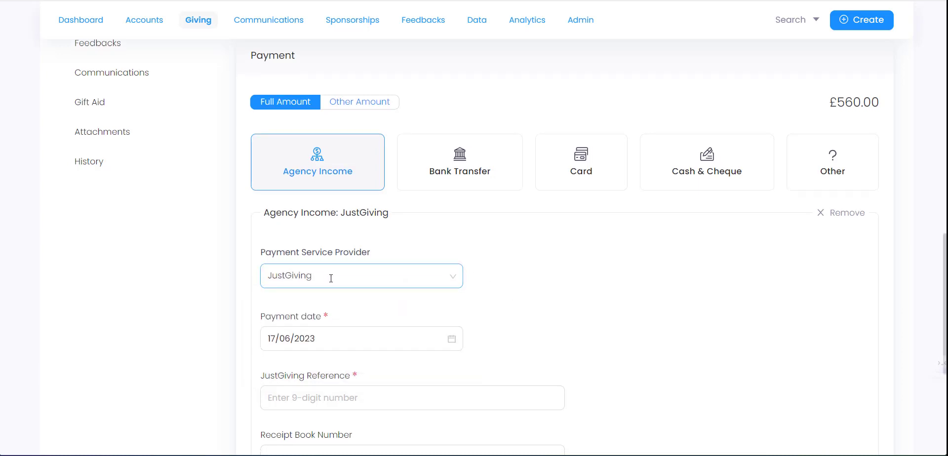
scroll(338, 275, "down", 3)
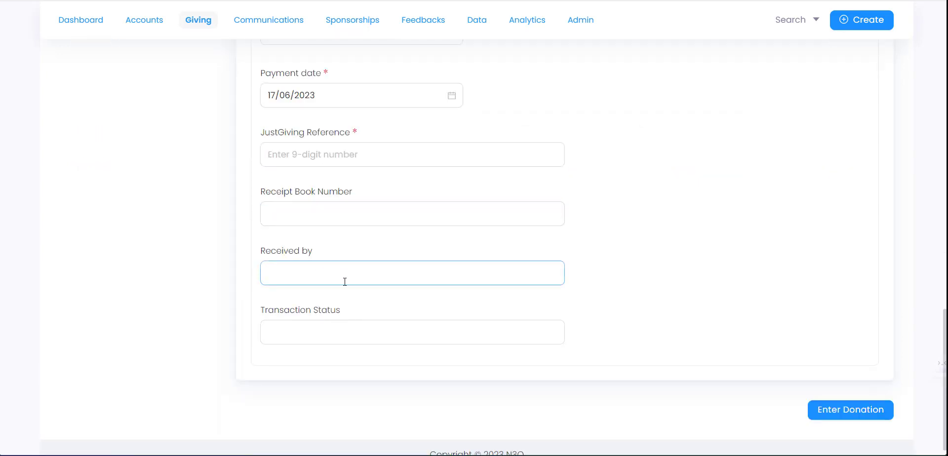
scroll(336, 222, "up", 1)
scroll(349, 186, "up", 1)
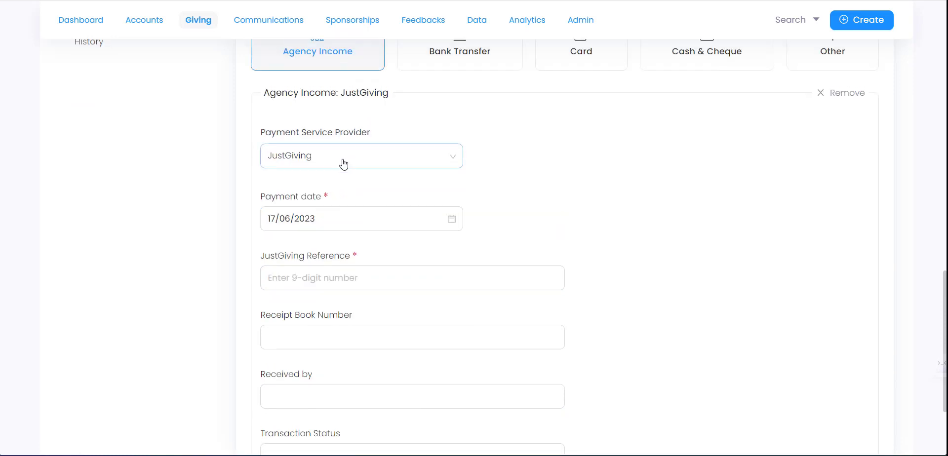
left_click(349, 159)
left_click(607, 165)
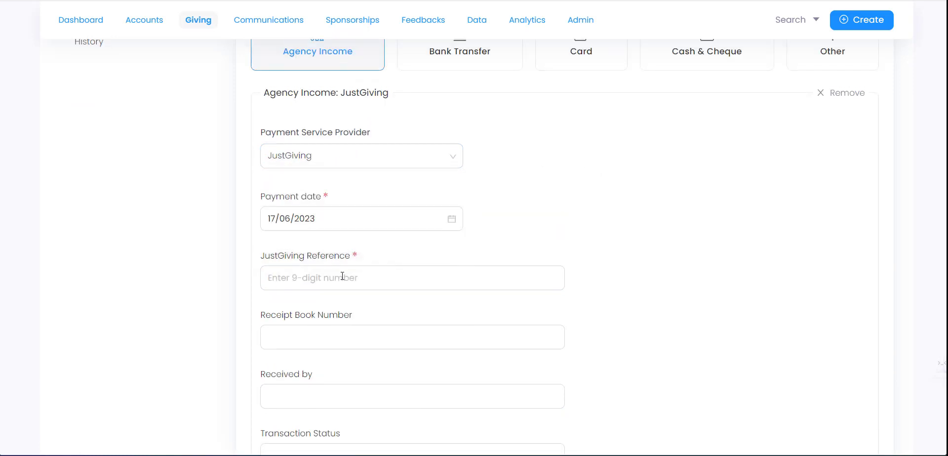
- Change the payment service provider to PayPal, revealing the PayPal Transaction ID field
left_click(329, 163)
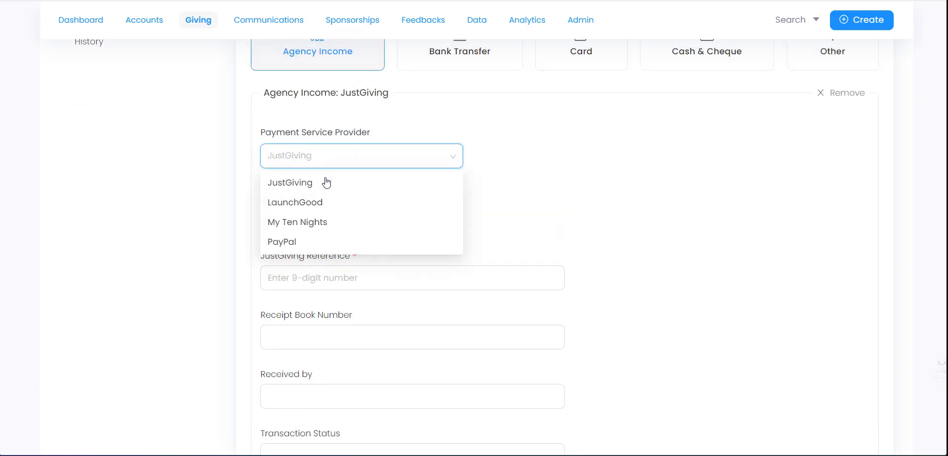
left_click(313, 241)
scroll(320, 244, "down", 1)
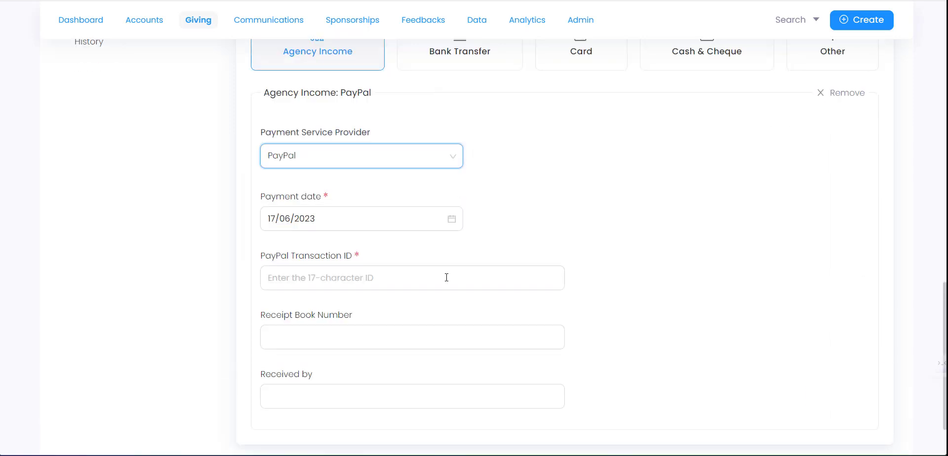
left_click(313, 279)
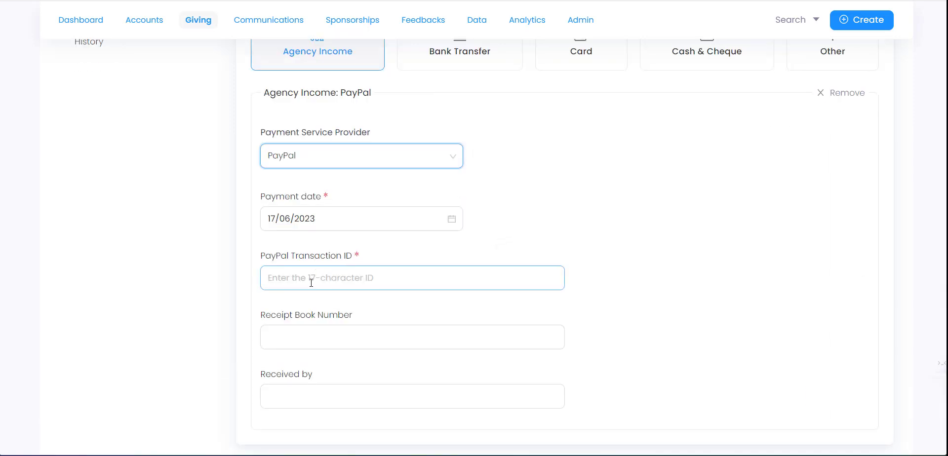
left_click(315, 278)
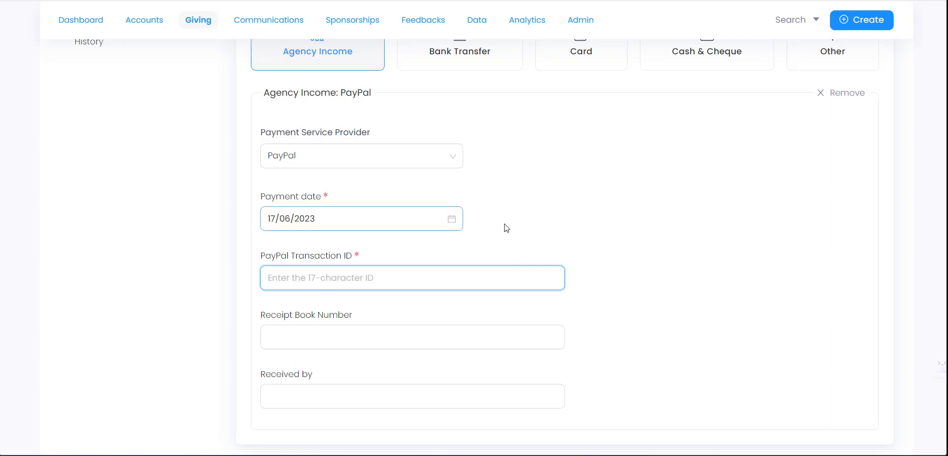
scroll(534, 277, "down", 2)
scroll(625, 292, "up", 3)
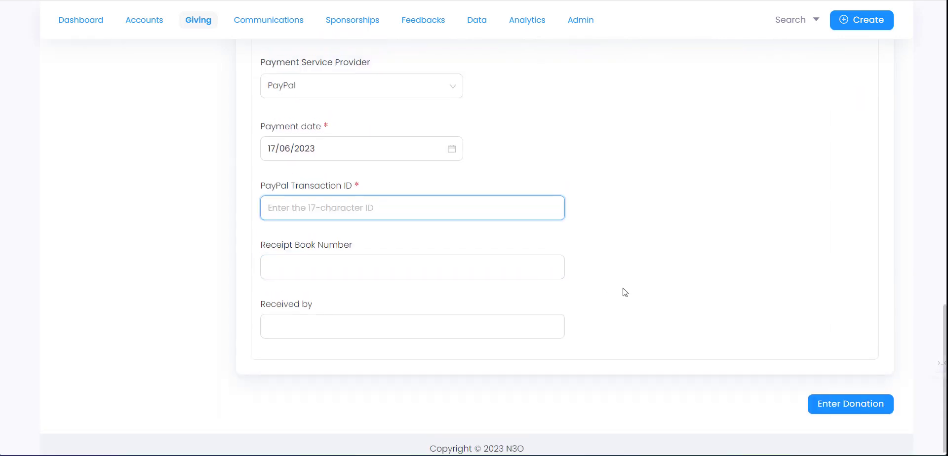
scroll(692, 307, "down", 1)
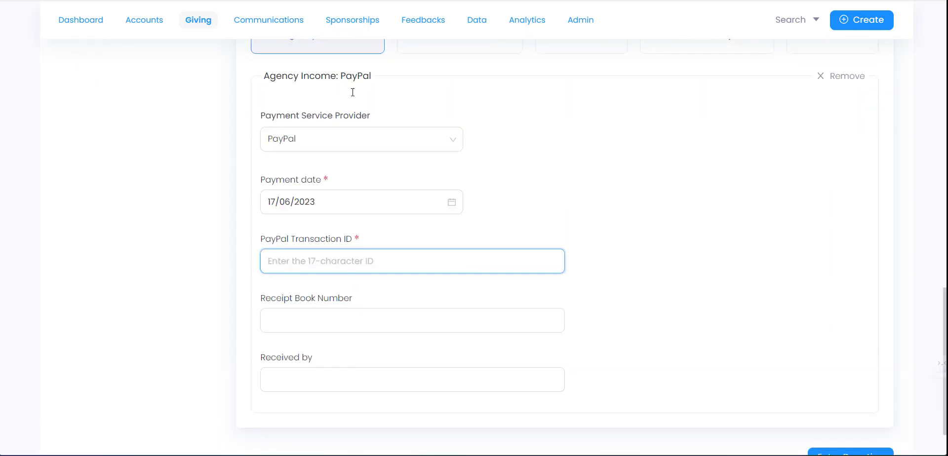
scroll(823, 399, "down", 1)
scroll(335, 116, "up", 2)
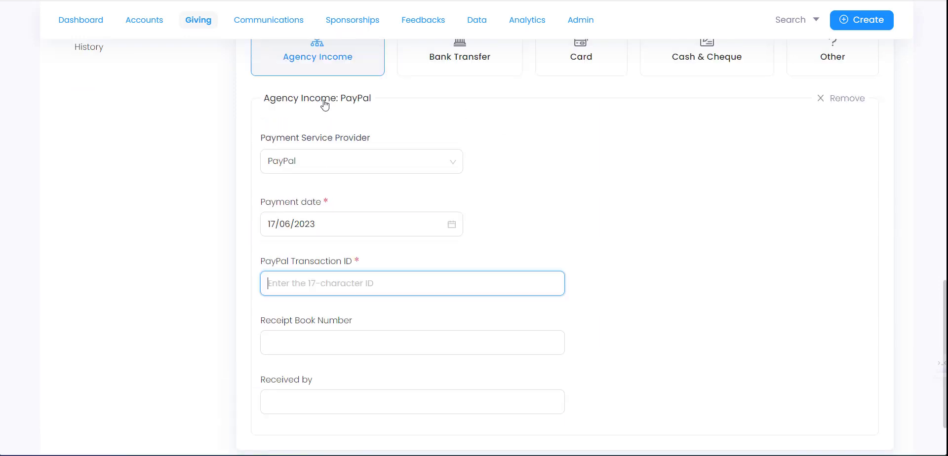
left_click(305, 36)
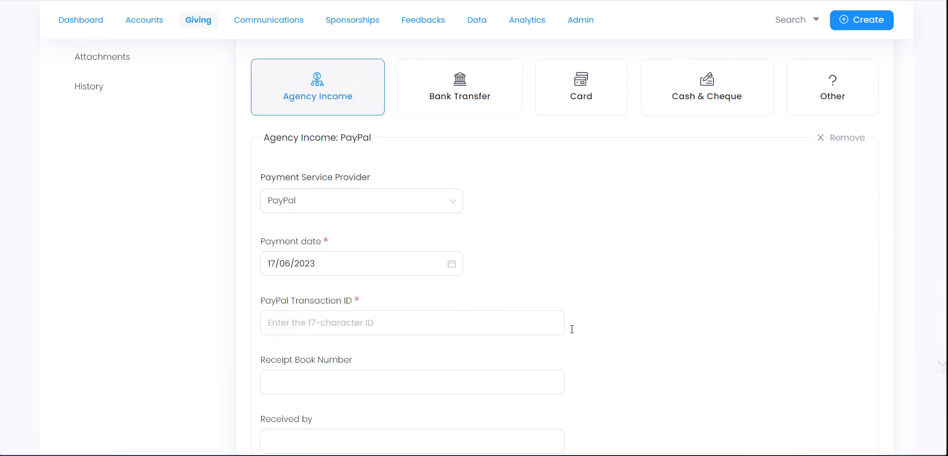
scroll(593, 362, "up", 8)
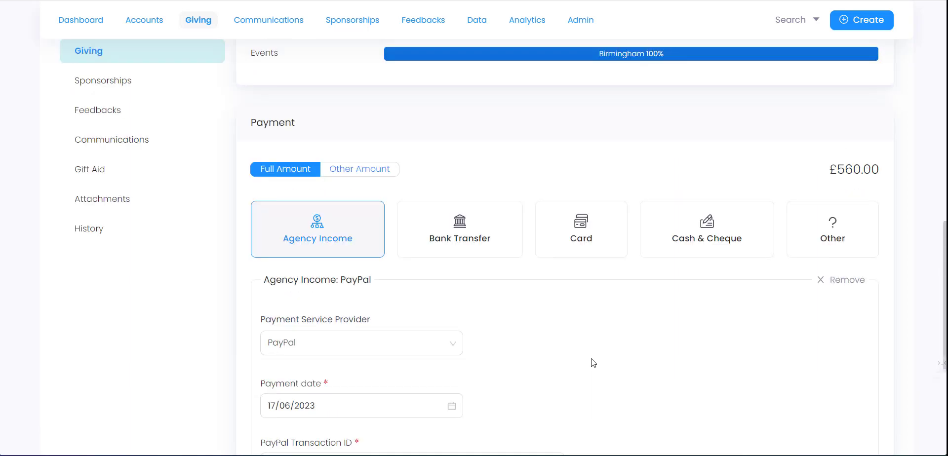
scroll(594, 363, "up", 6)
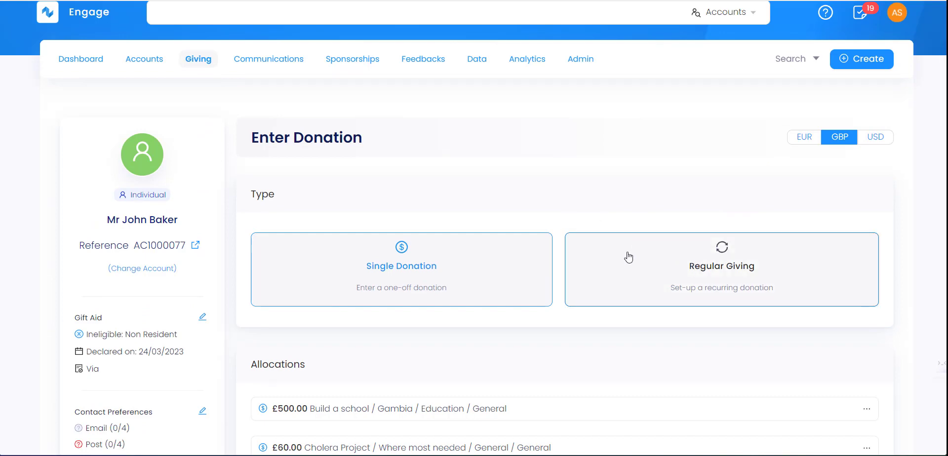
- Switch the donation type to Regular Giving and confirm the change
left_click(691, 262)
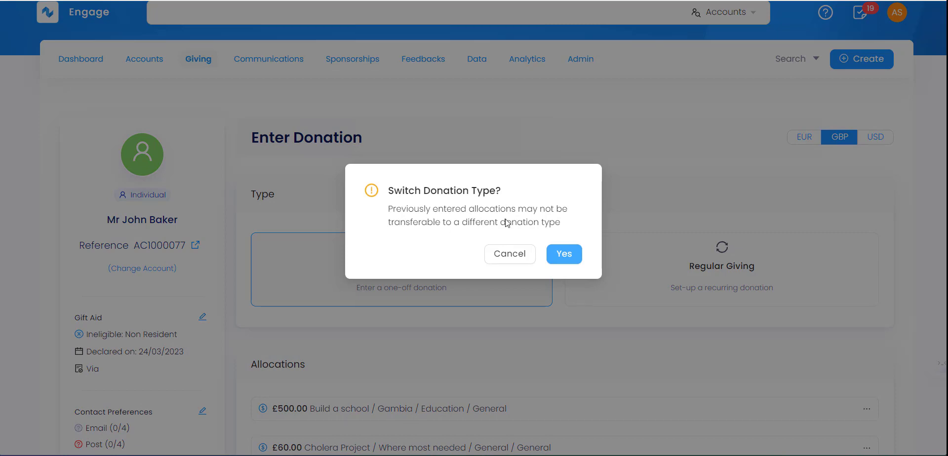
left_click(564, 255)
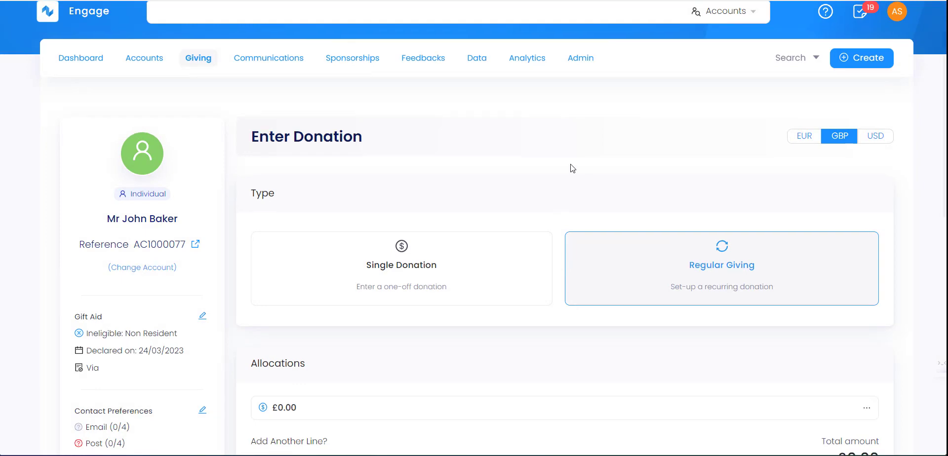
scroll(569, 167, "down", 3)
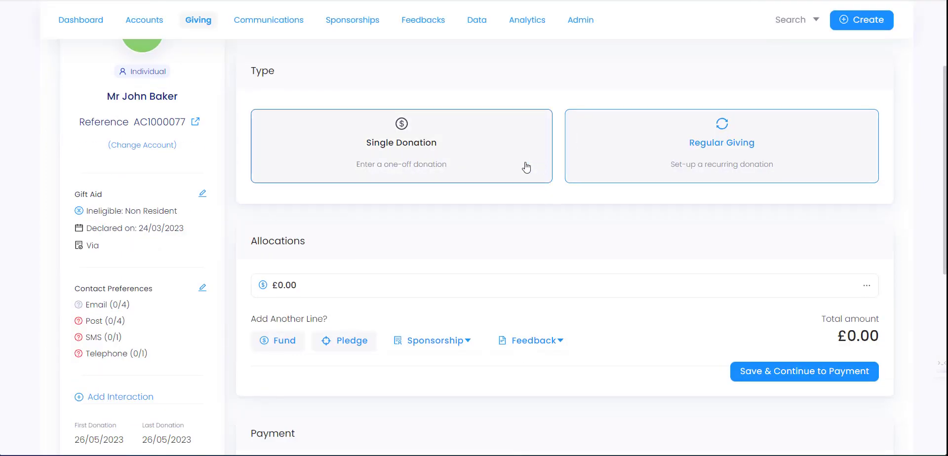
- Allocate the £10.00 line to Cholera Project, Ukraine, General and save to continue to payment
left_click(361, 293)
left_click(354, 305)
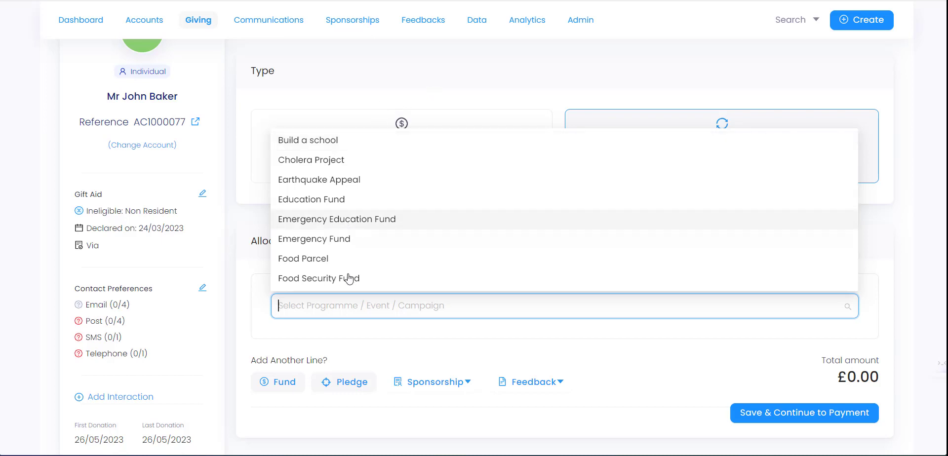
left_click(349, 162)
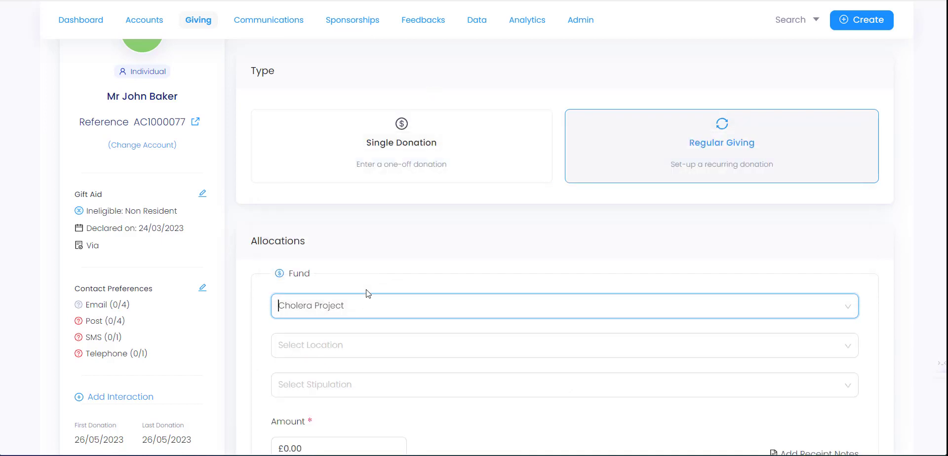
left_click(335, 348)
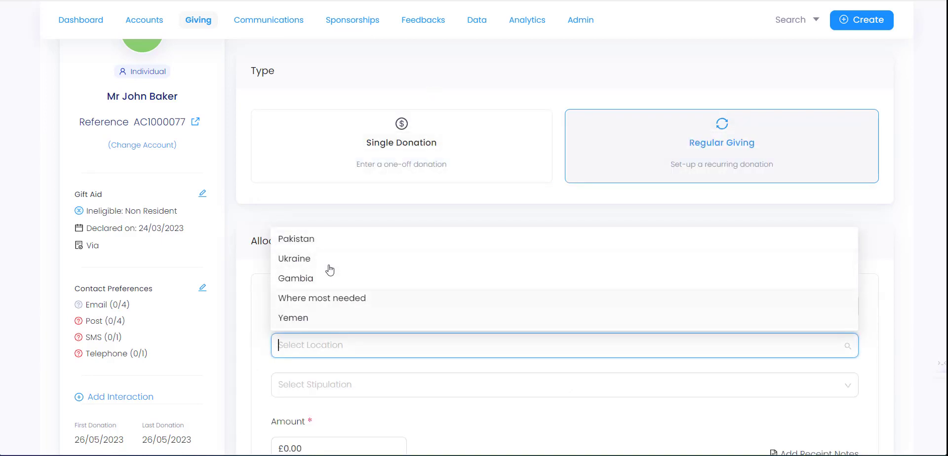
left_click(330, 261)
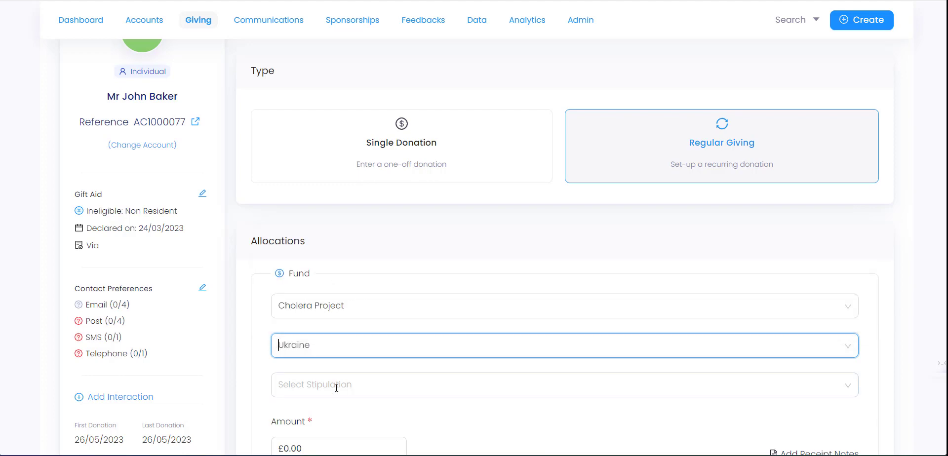
left_click(337, 375)
left_click(324, 412)
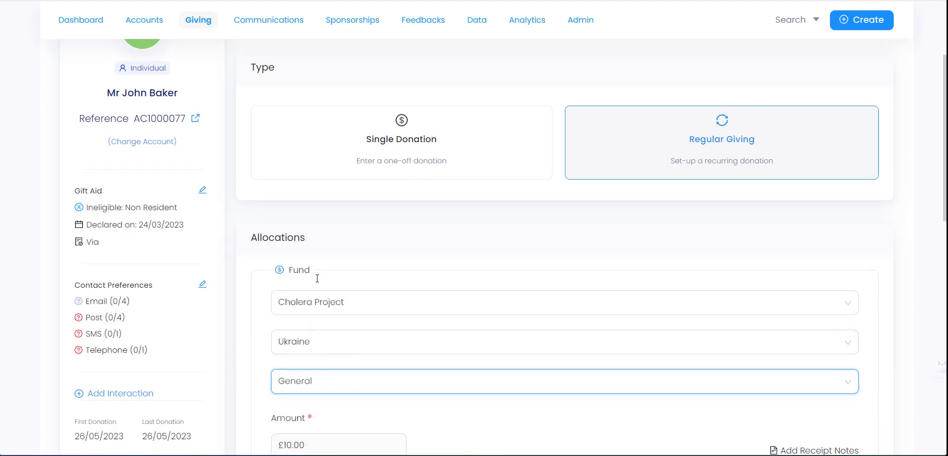
scroll(317, 280, "down", 2)
scroll(318, 283, "down", 1)
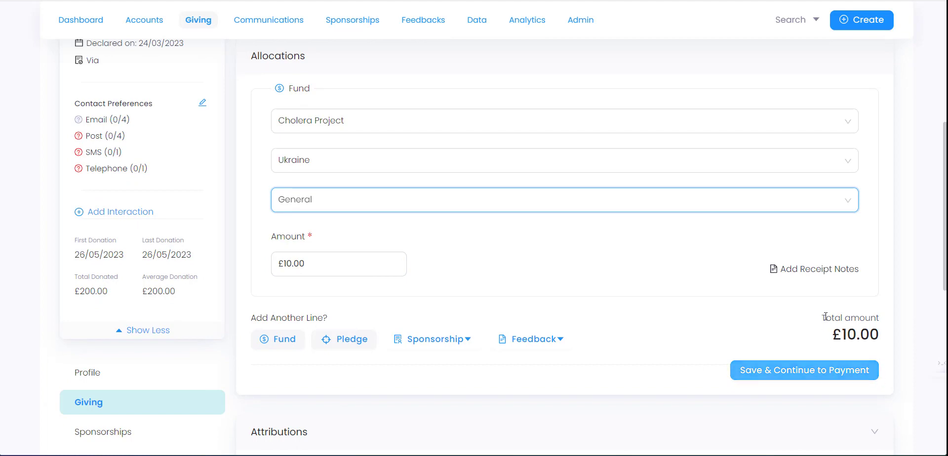
left_click(811, 372)
scroll(321, 211, "down", 1)
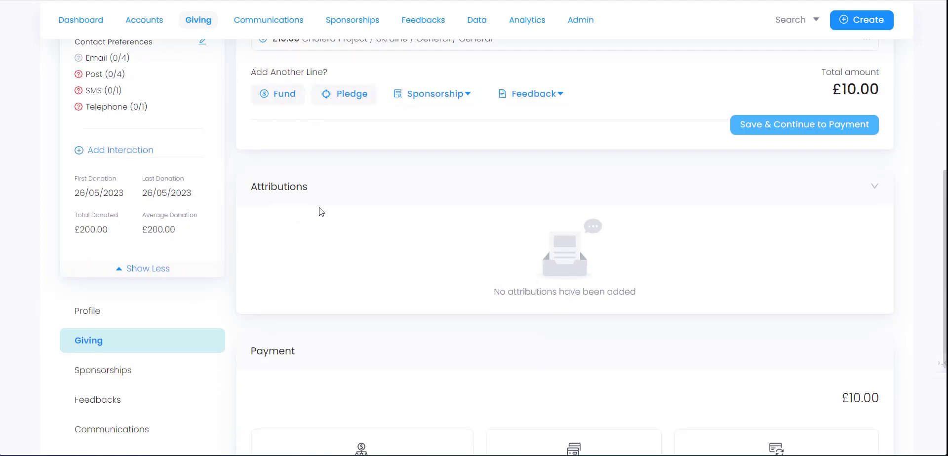
- Pay the £10.00 regular gift by Card, loading the prefilled Stripe card form
scroll(333, 206, "down", 3)
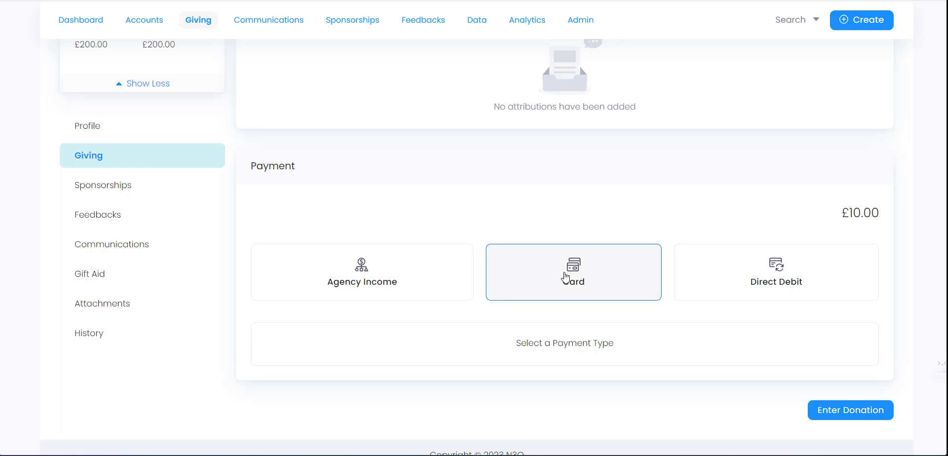
left_click(566, 278)
scroll(339, 270, "down", 4)
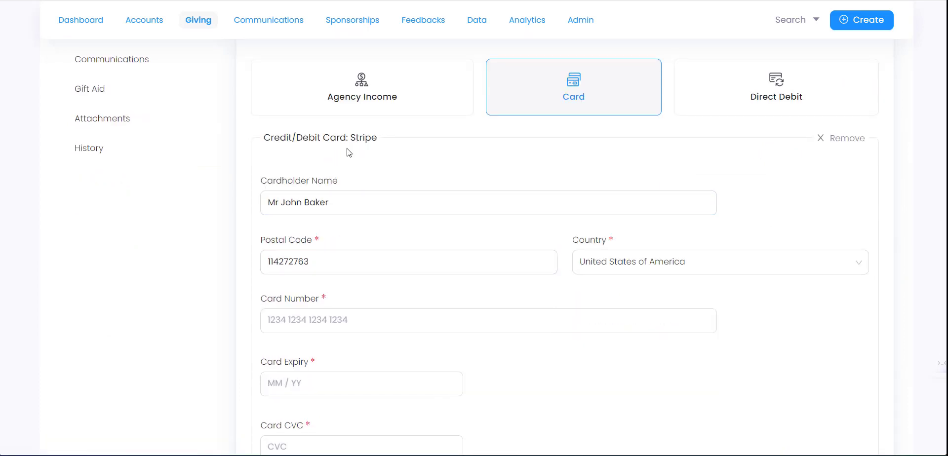
scroll(356, 284, "down", 2)
scroll(314, 323, "up", 2)
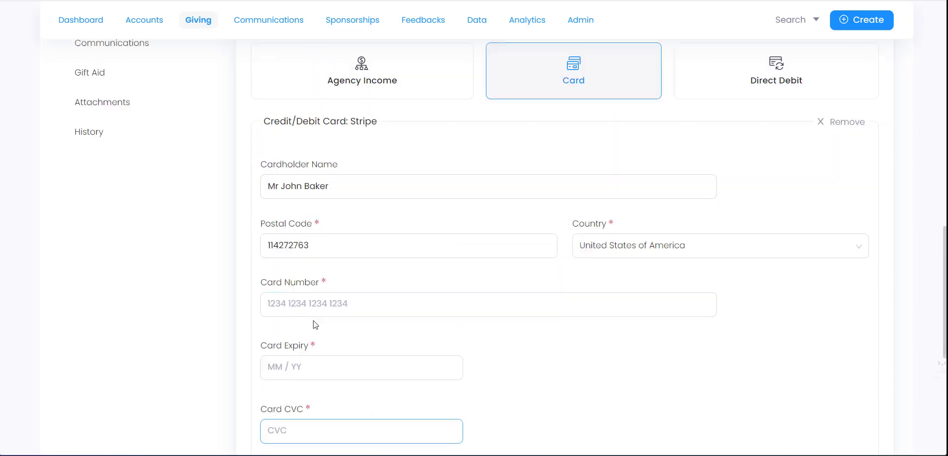
scroll(314, 325, "down", 6)
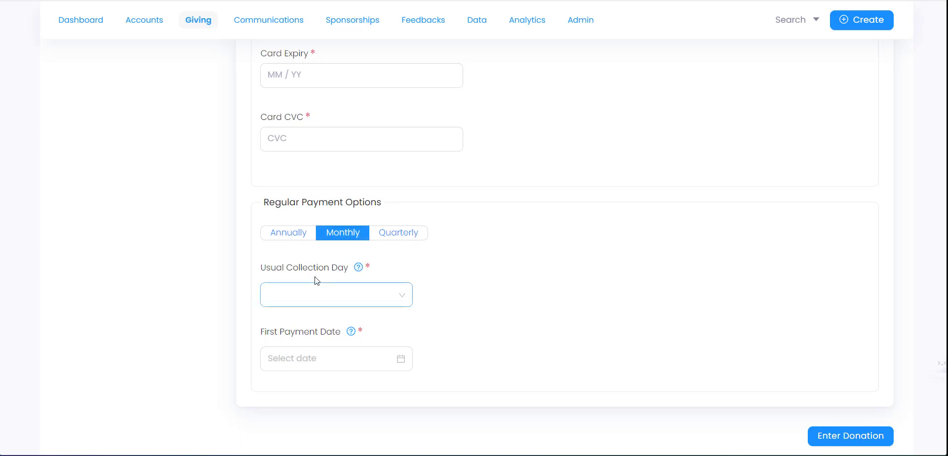
- Set Usual Collection Day to the 1st, giving a first payment date of 01/07/2023
left_click(322, 298)
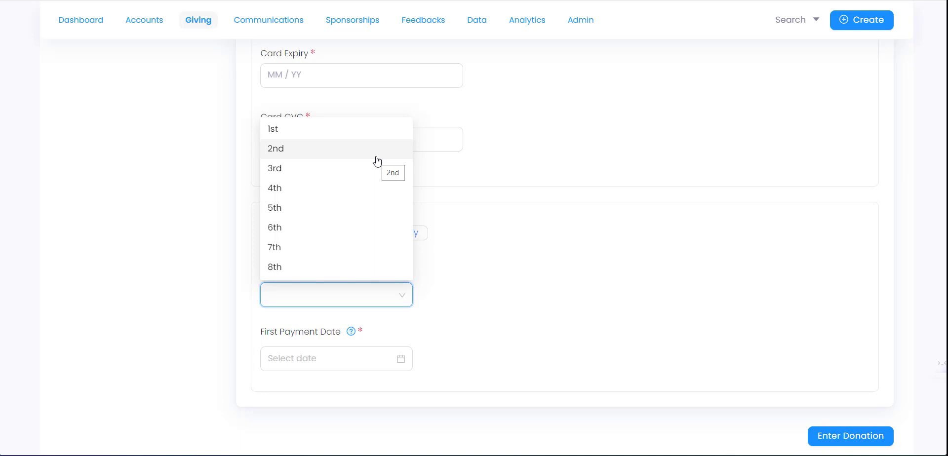
scroll(360, 197, "down", 5)
scroll(330, 224, "up", 8)
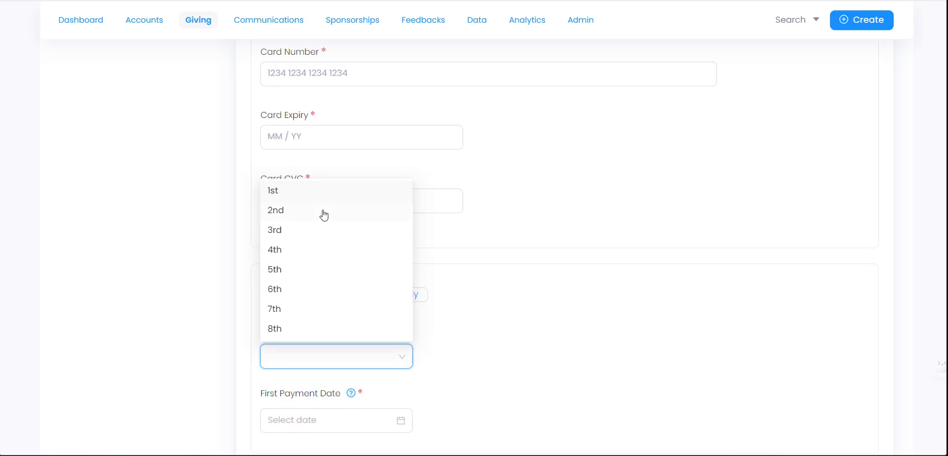
left_click(510, 306)
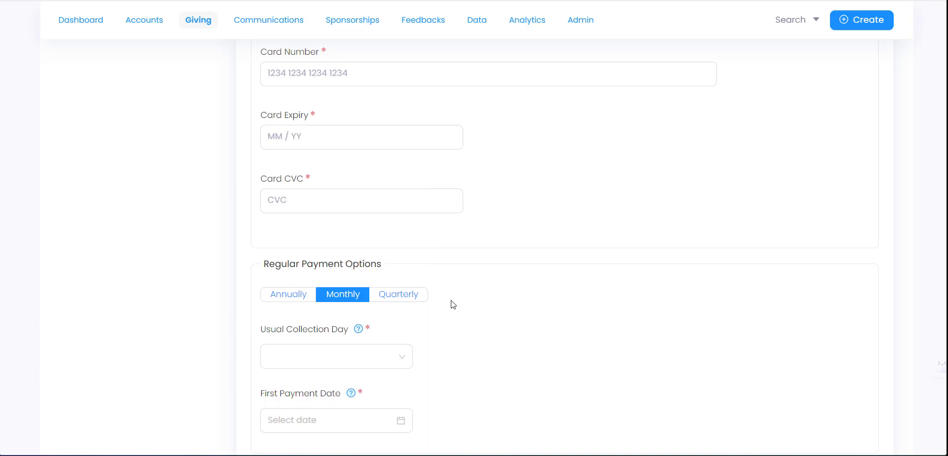
scroll(451, 303, "down", 2)
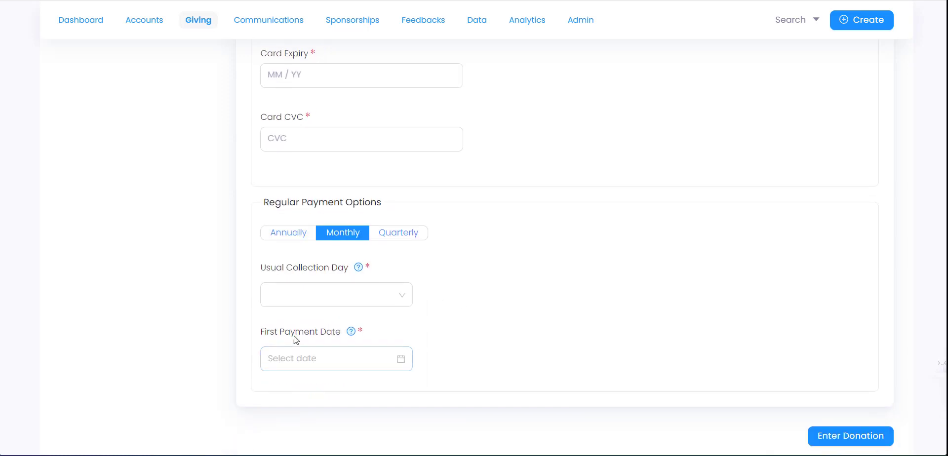
left_click(349, 304)
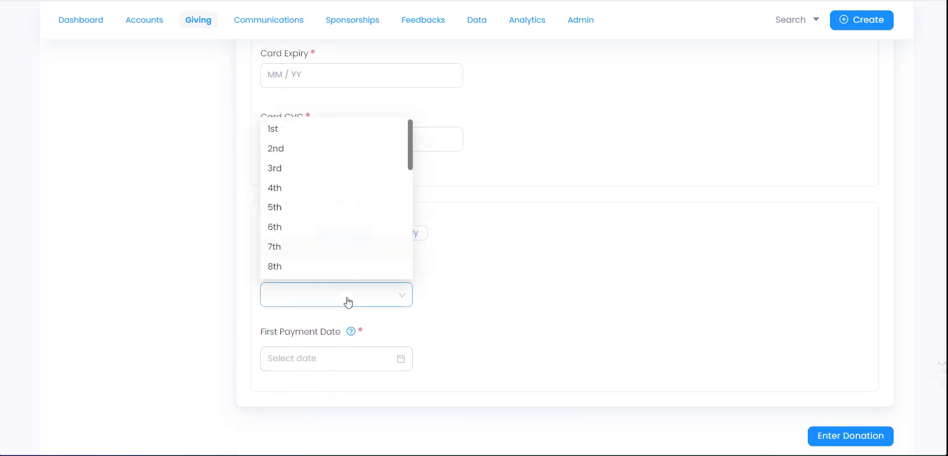
scroll(323, 237, "down", 3)
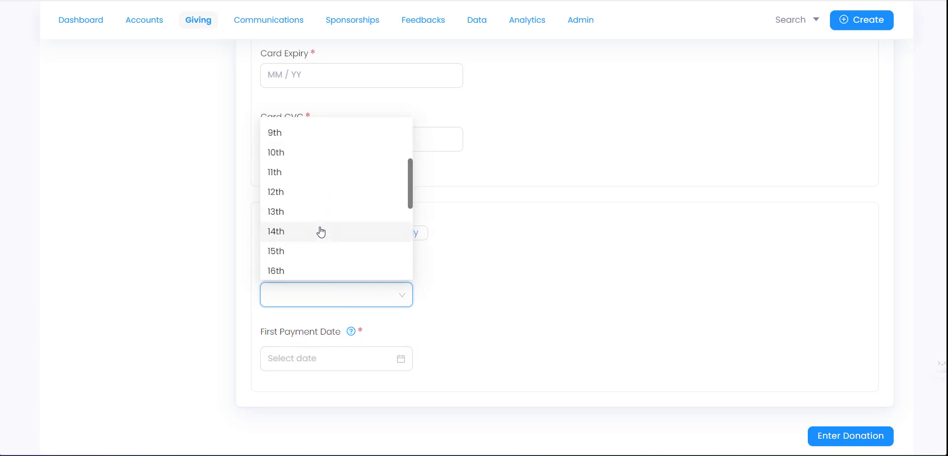
scroll(326, 233, "down", 5)
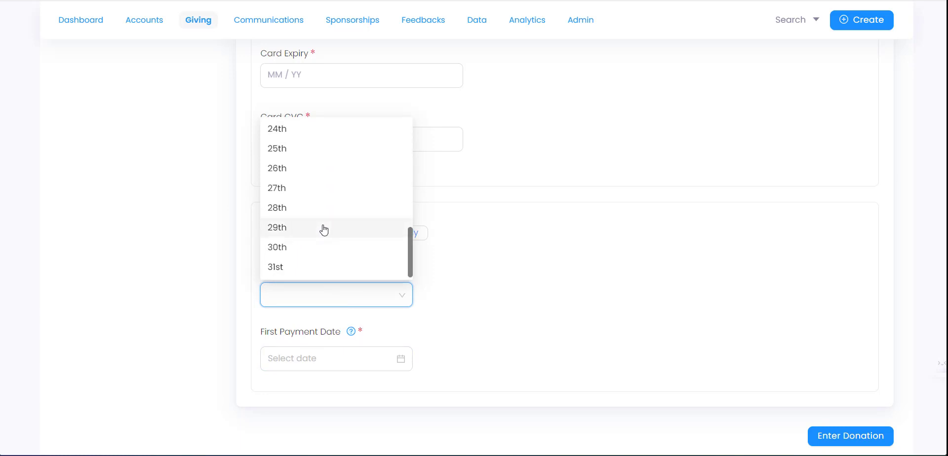
scroll(317, 239, "up", 8)
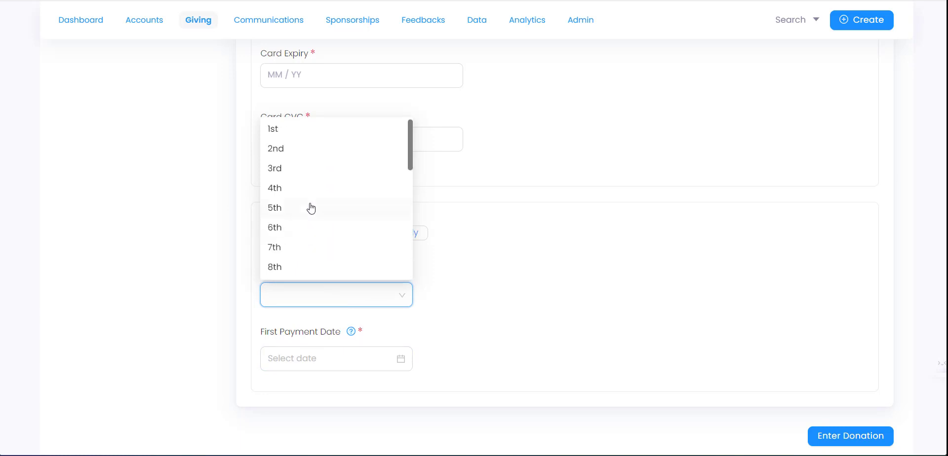
left_click(303, 130)
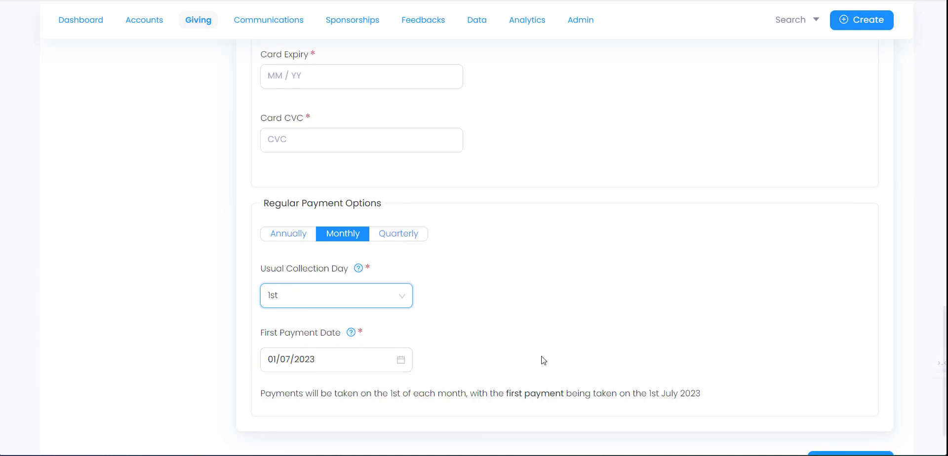
scroll(542, 359, "up", 5)
scroll(762, 242, "up", 1)
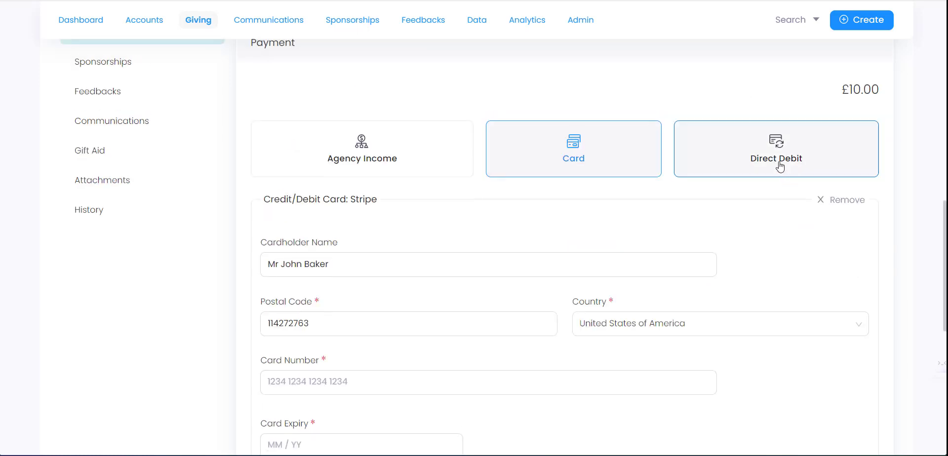
- Pay by Direct Debit with GoCardless as provider and start the GoCardless setup
left_click(778, 166)
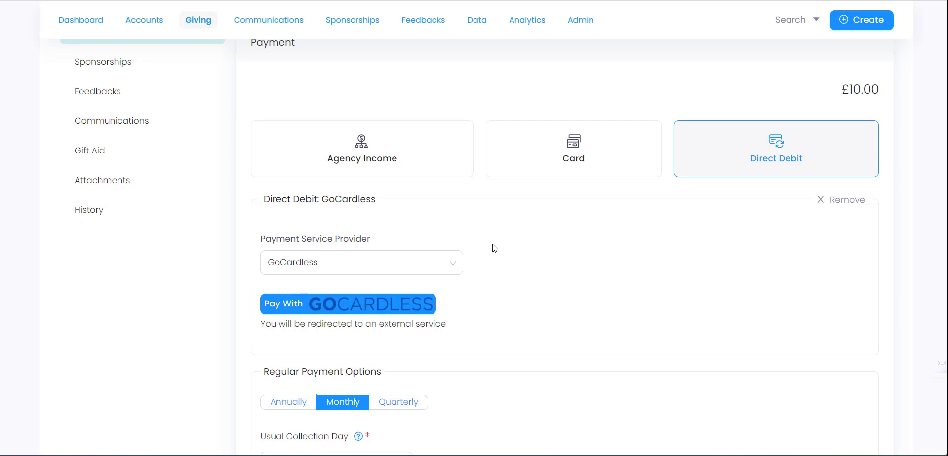
left_click(423, 267)
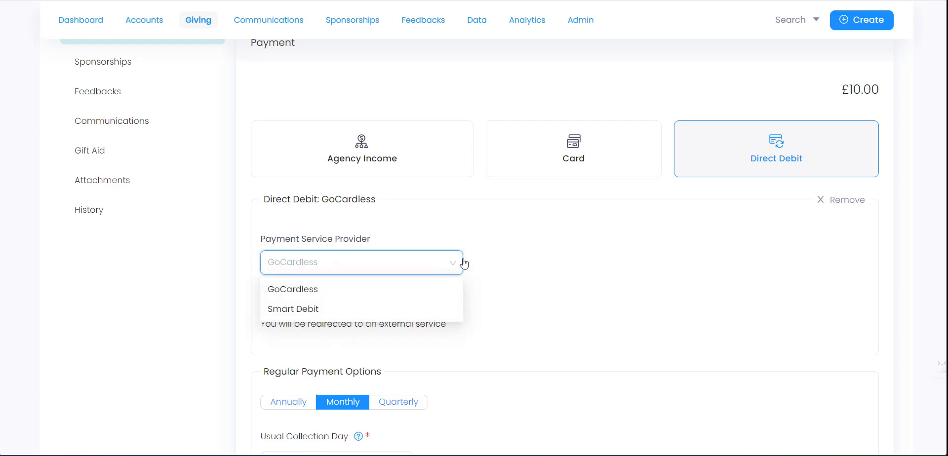
left_click(522, 258)
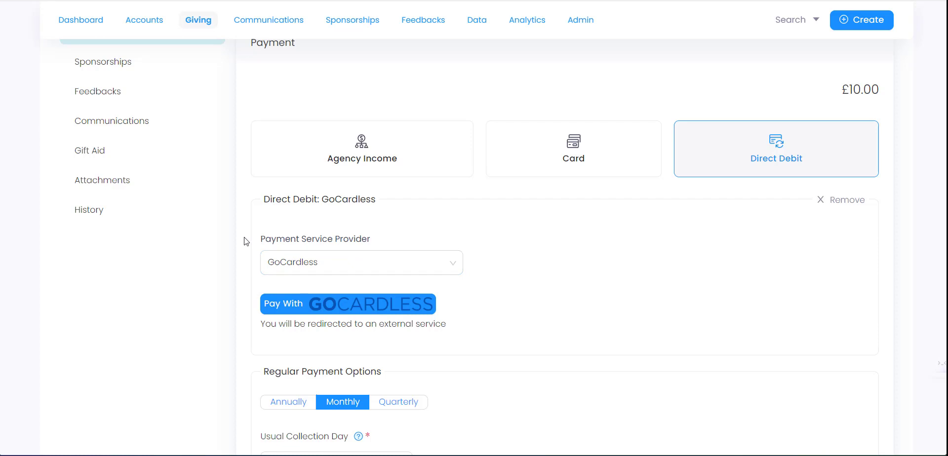
scroll(296, 242, "down", 1)
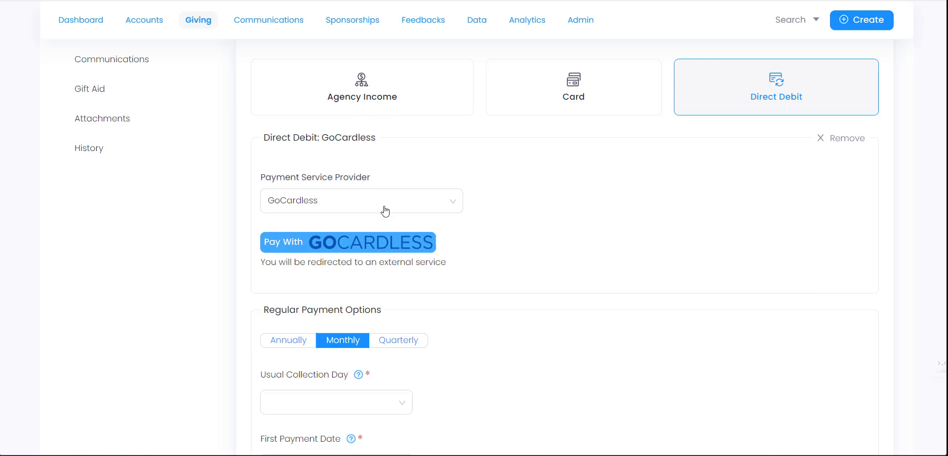
left_click(347, 249)
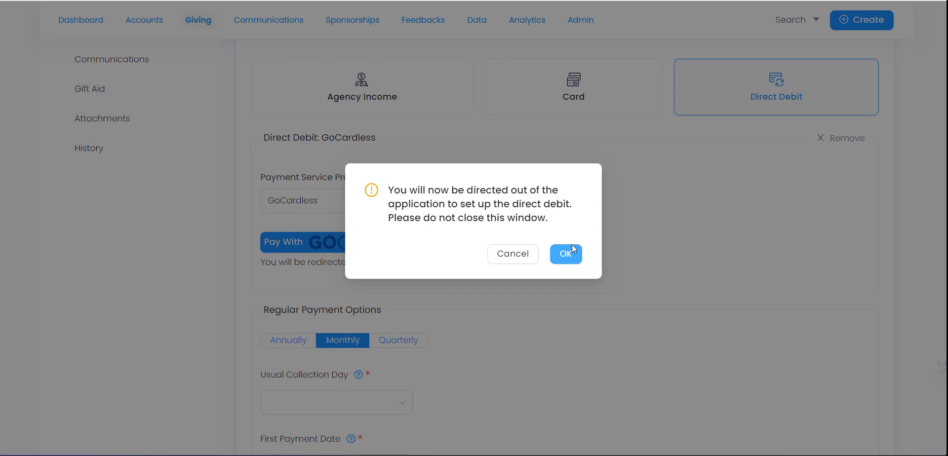
- Confirm the redirect to GoCardless and accept its cookies
left_click(568, 254)
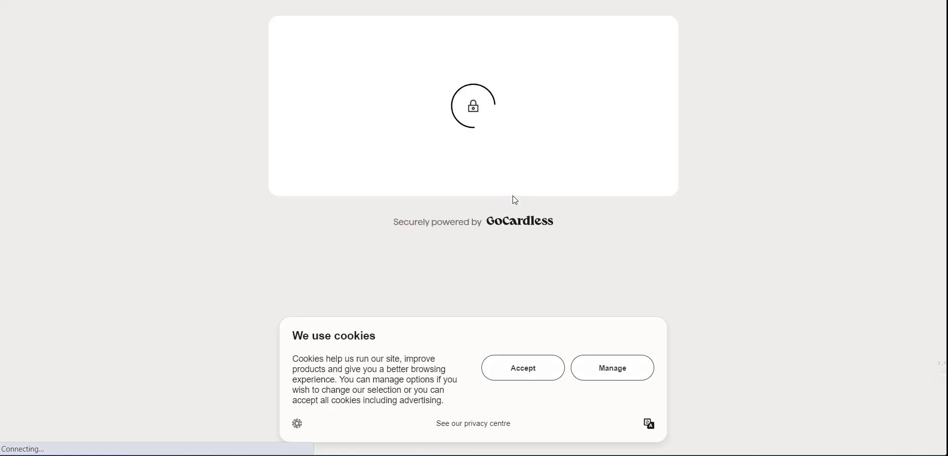
left_click(550, 377)
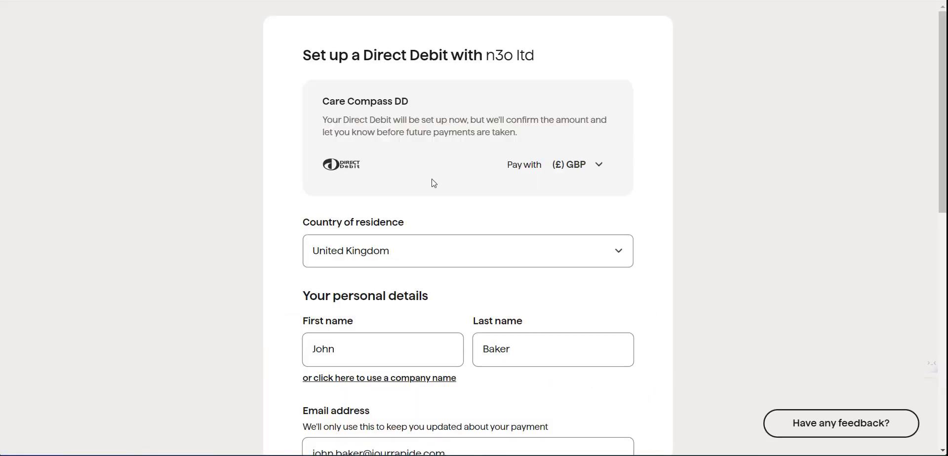
scroll(402, 184, "down", 1)
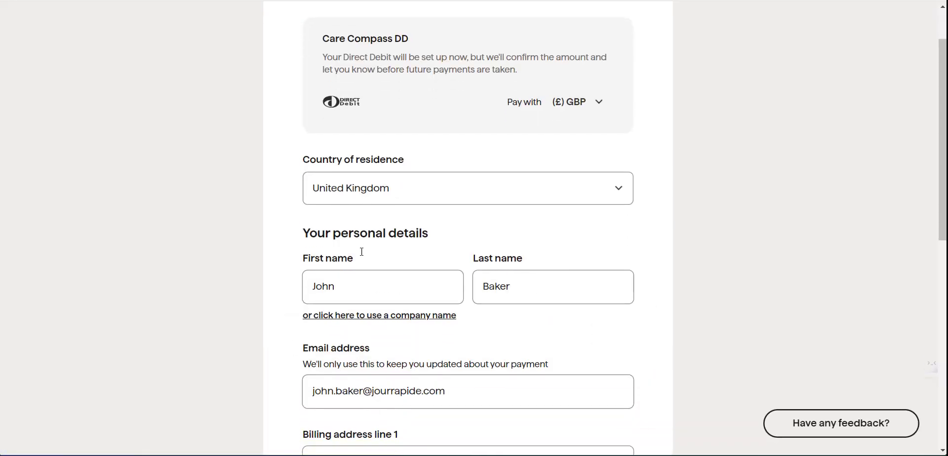
scroll(368, 235, "down", 2)
scroll(378, 237, "down", 2)
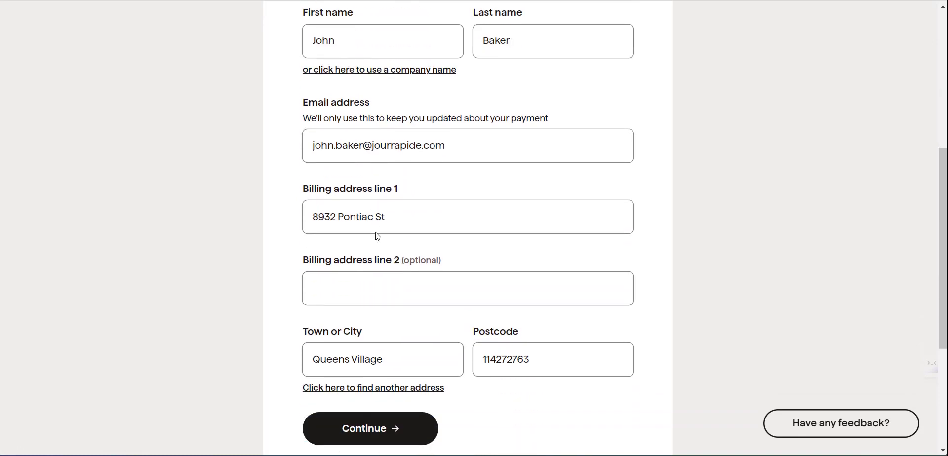
scroll(342, 254, "down", 3)
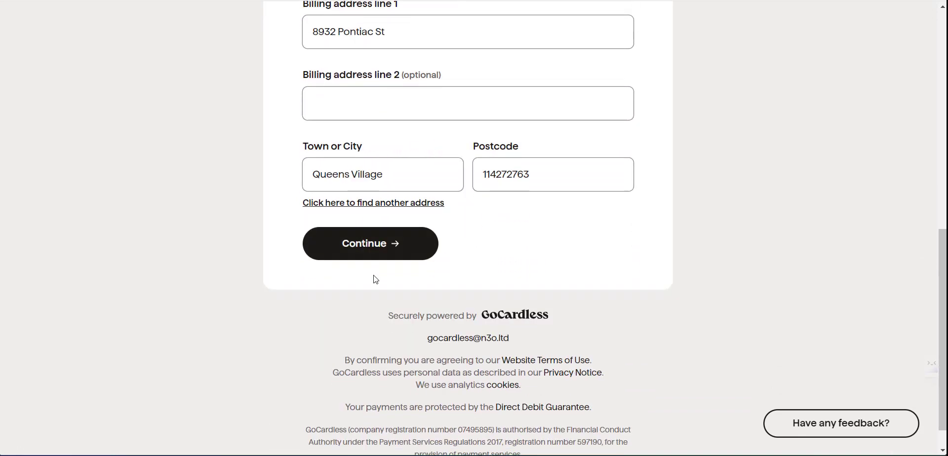
scroll(376, 274, "up", 3)
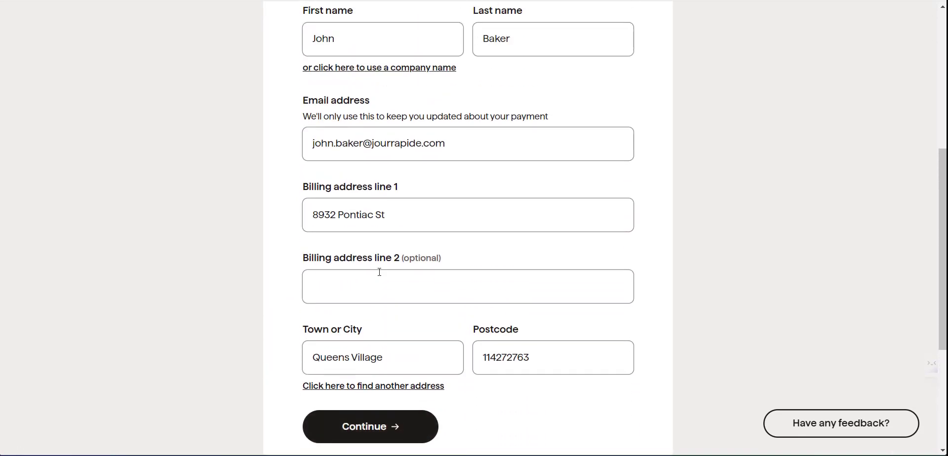
- Replace the rejected billing postcode with a valid UK postcode and continue to bank details
left_click(365, 429)
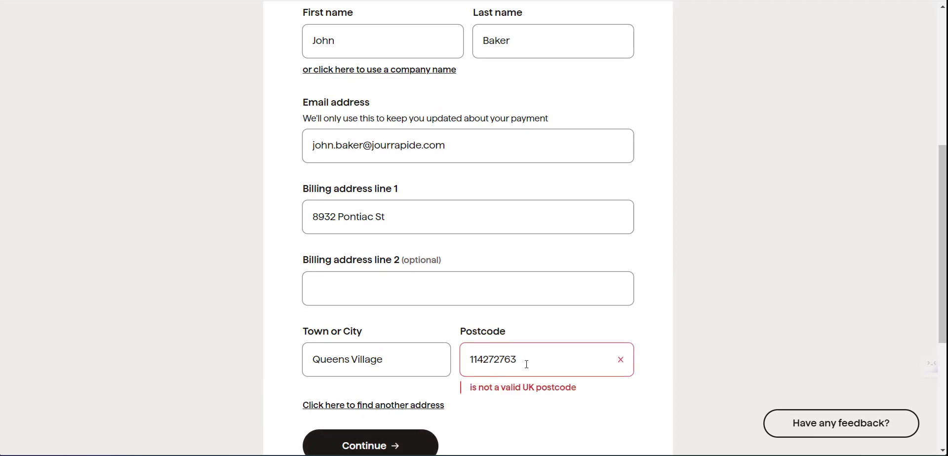
left_click_drag(527, 365, 452, 360)
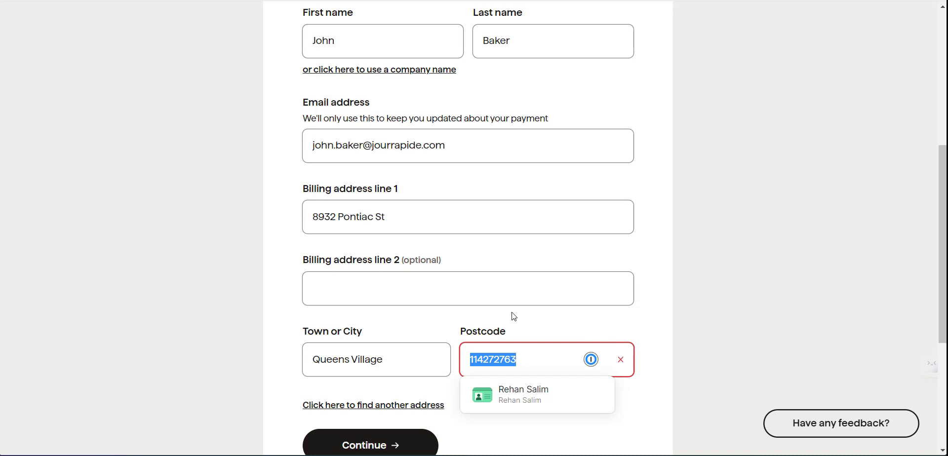
key("BackSpace")
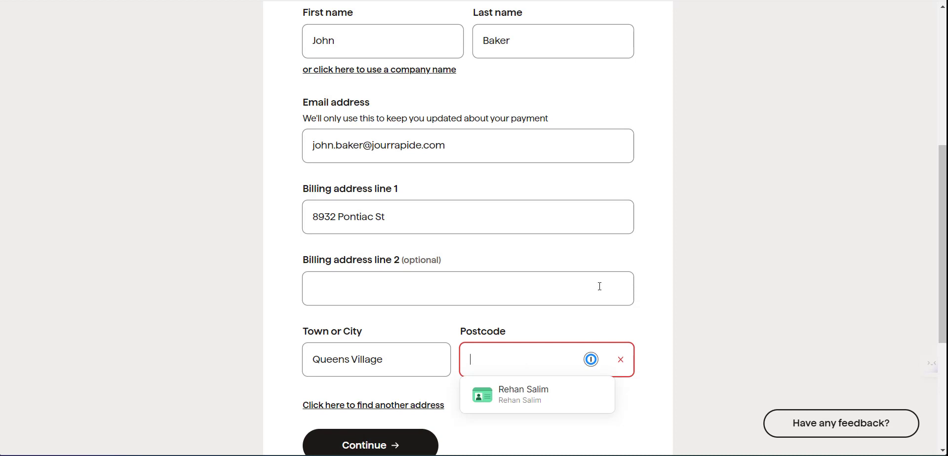
type("sk8 3s")
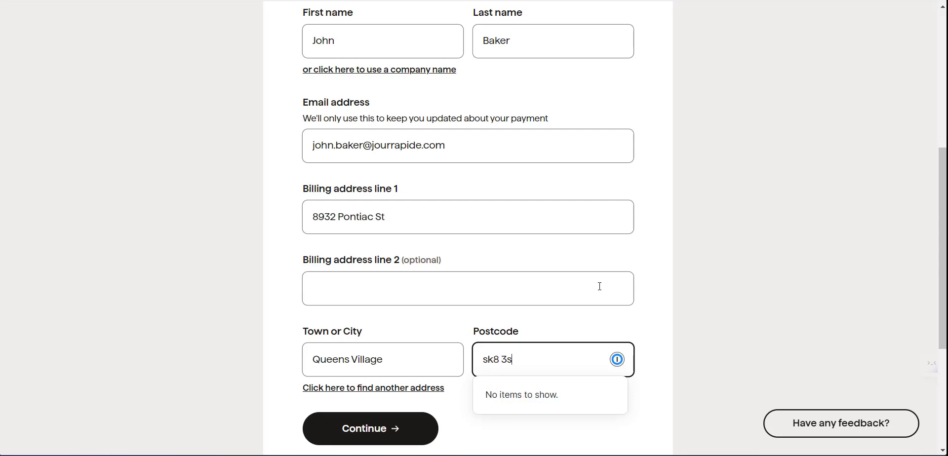
type("e")
left_click(390, 424)
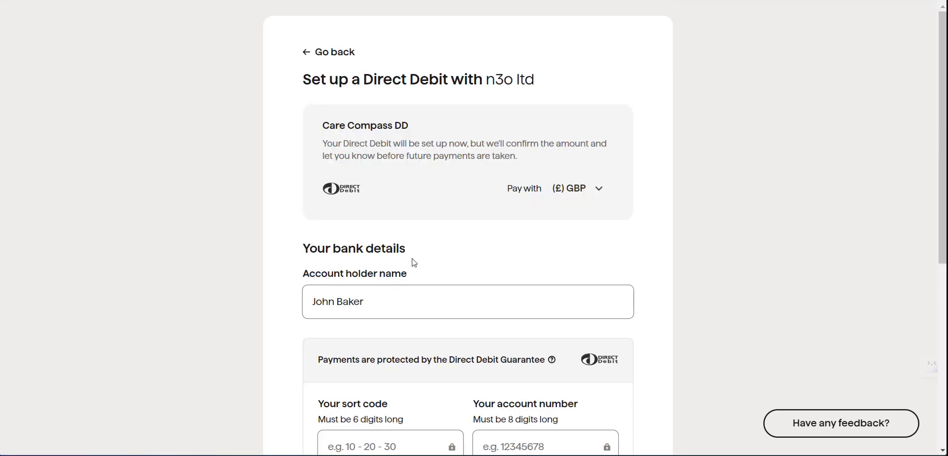
scroll(282, 247, "down", 3)
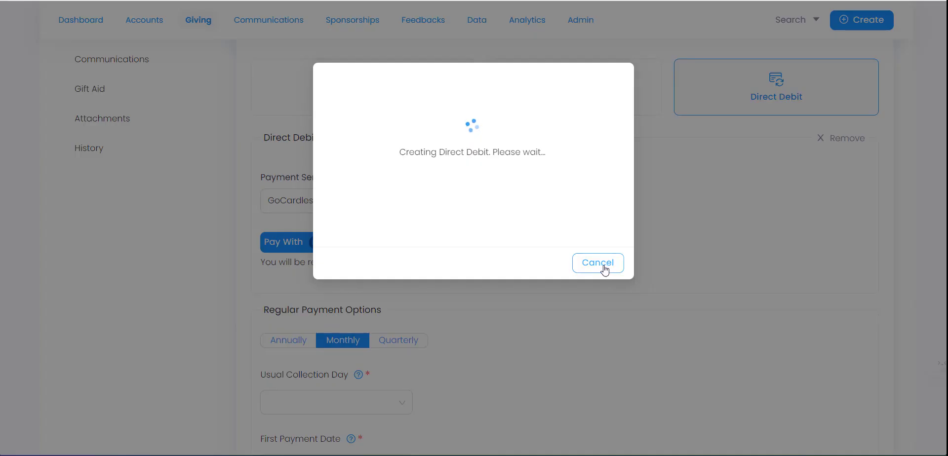
- Cancel the pending Direct Debit creation and set collection day to the 8th, first payment 17/07/2023
left_click(603, 268)
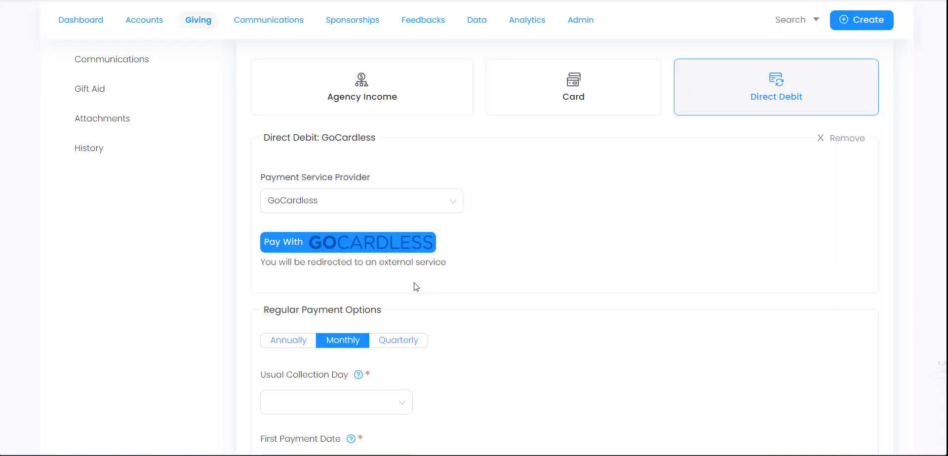
scroll(336, 273, "down", 3)
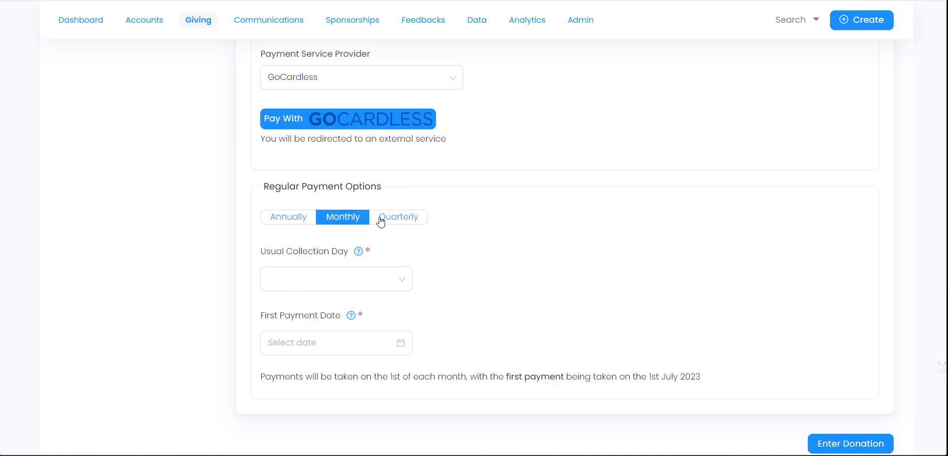
left_click(340, 286)
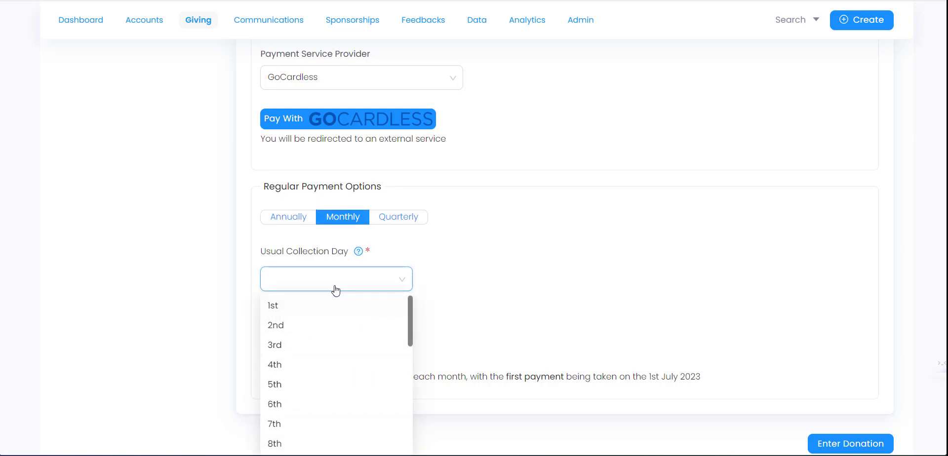
scroll(332, 403, "down", 2)
left_click(319, 368)
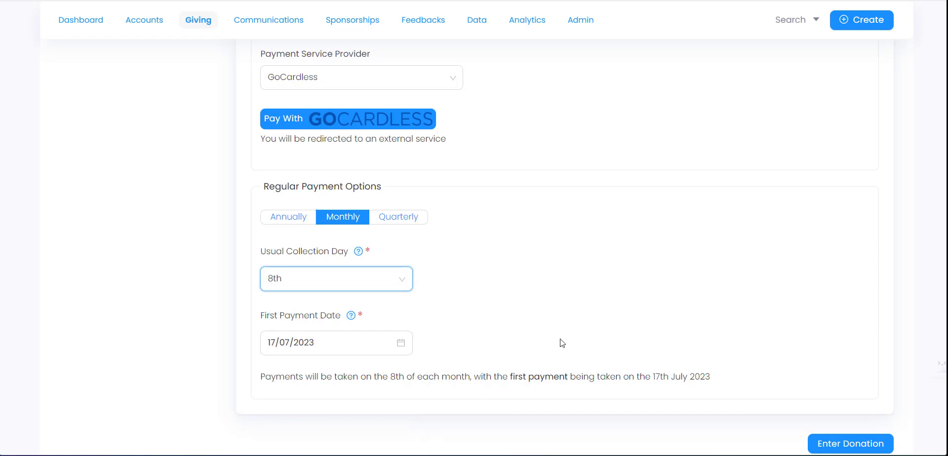
scroll(602, 323, "up", 5)
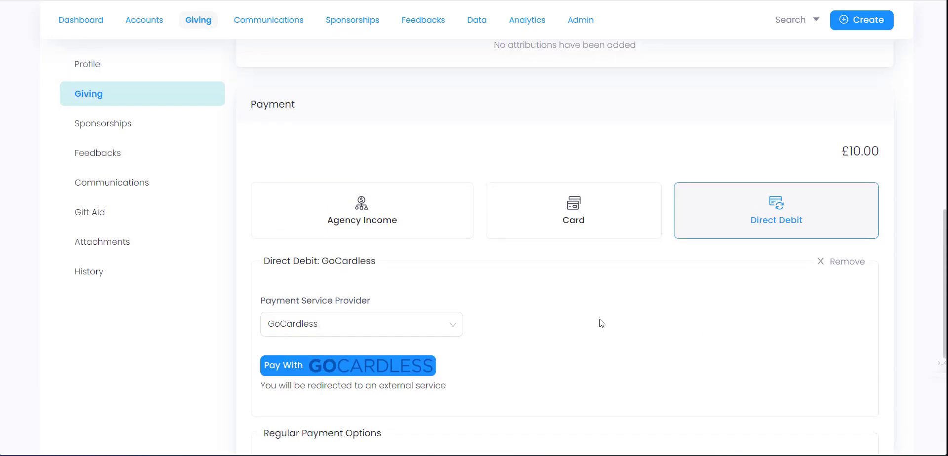
scroll(601, 324, "up", 3)
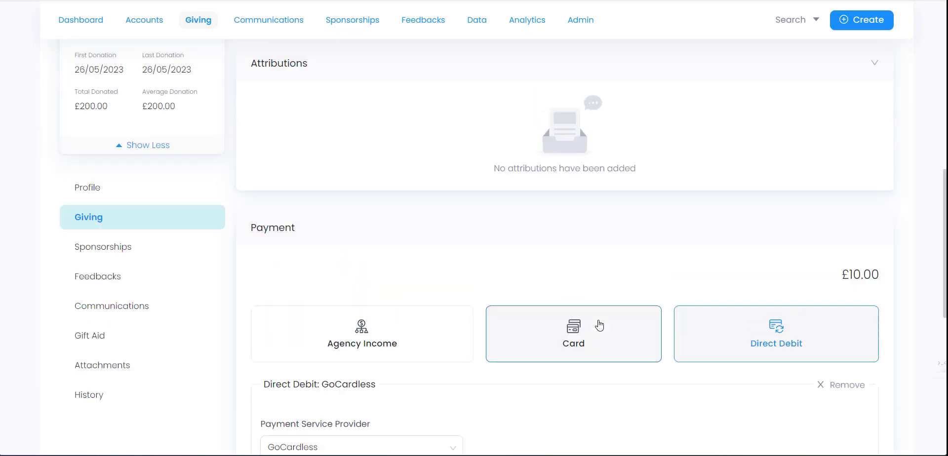
scroll(600, 325, "up", 3)
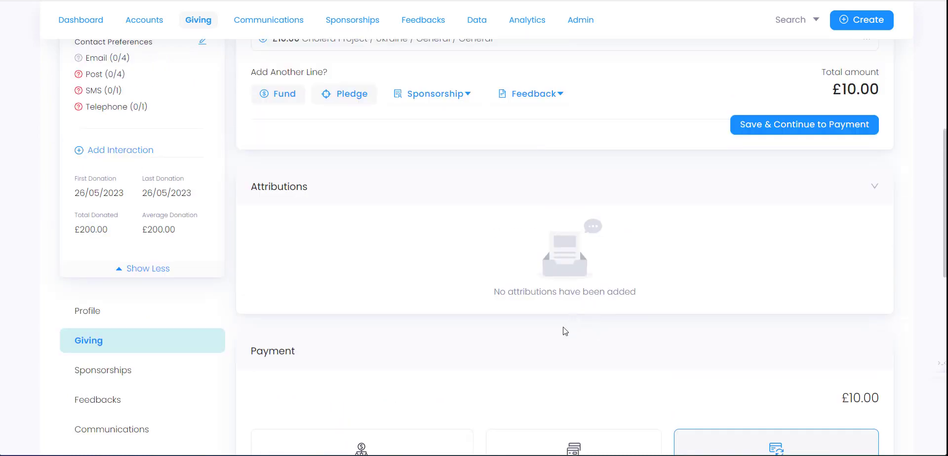
scroll(399, 347, "down", 1)
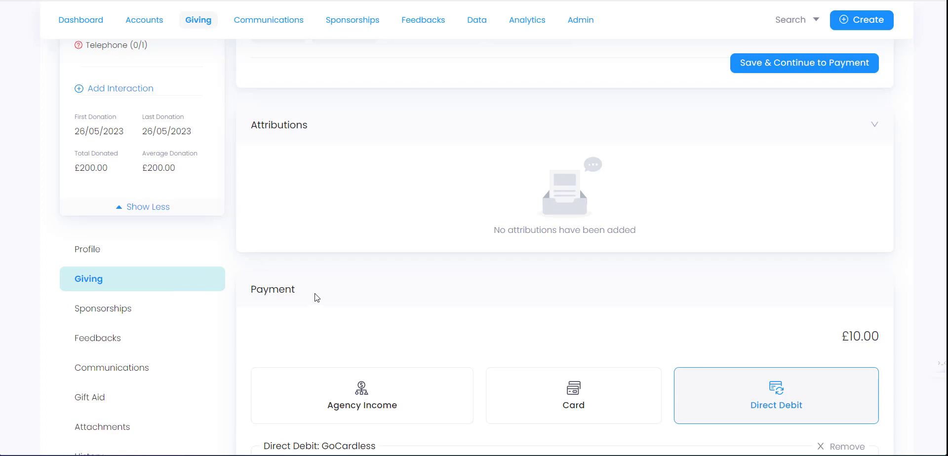
- Scroll the donation form to review the GoCardless Direct Debit payment
scroll(247, 321, "up", 3)
scroll(168, 345, "down", 3)
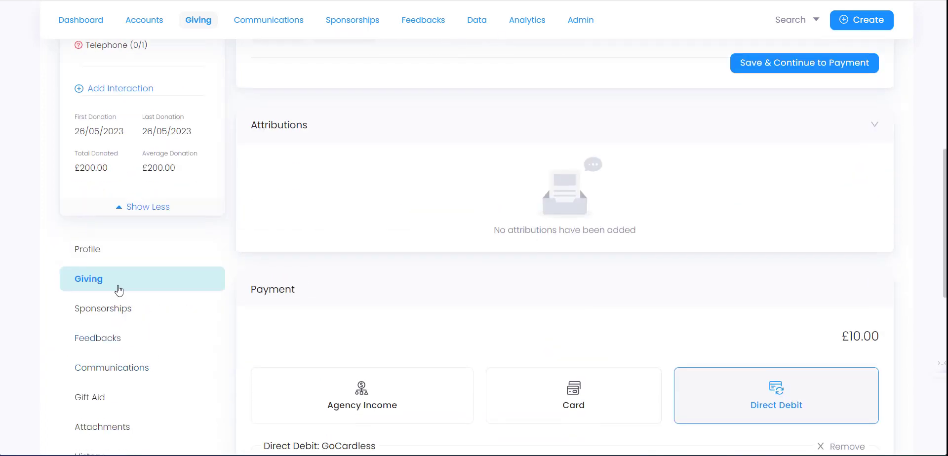
left_click(121, 290)
left_click(546, 248)
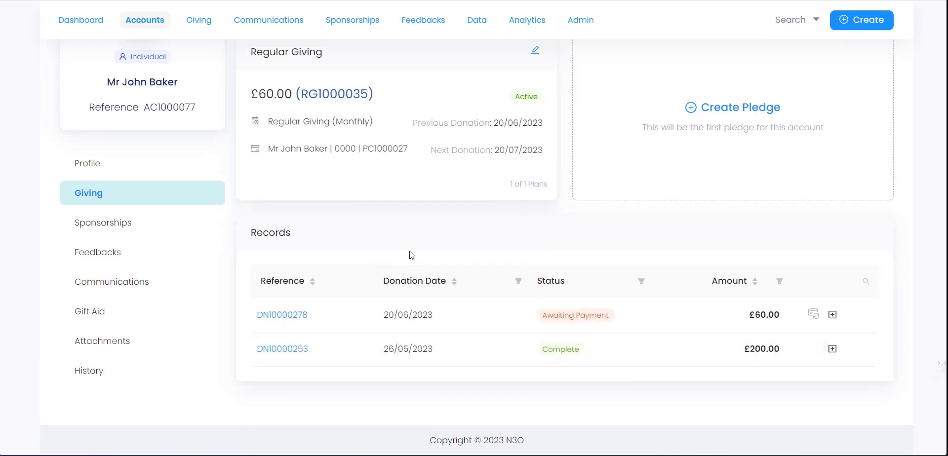
scroll(412, 203, "up", 3)
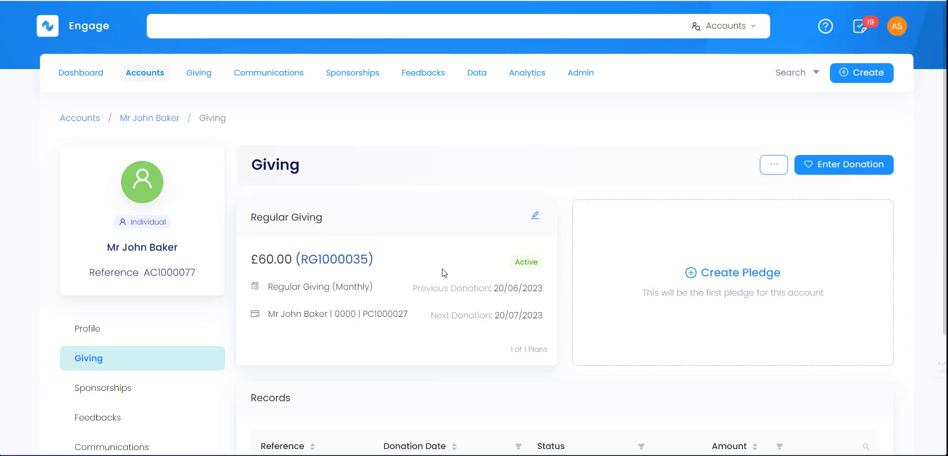
scroll(442, 269, "down", 2)
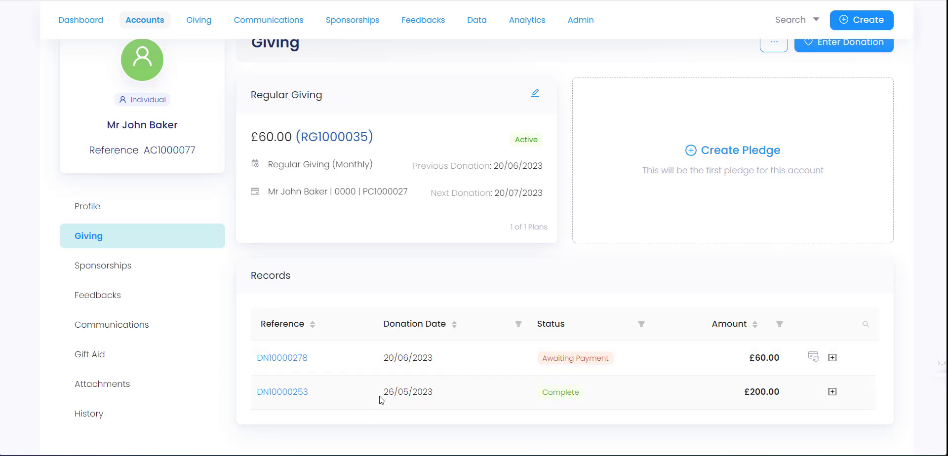
scroll(381, 398, "down", 1)
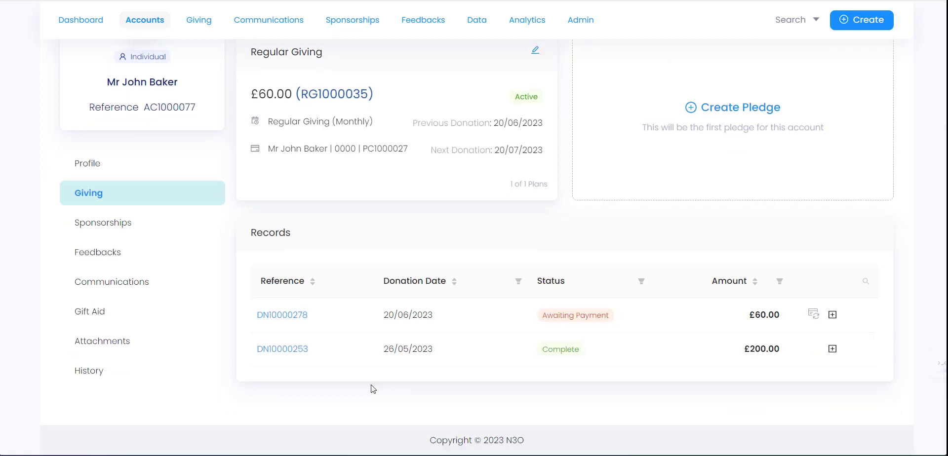
left_click(833, 349)
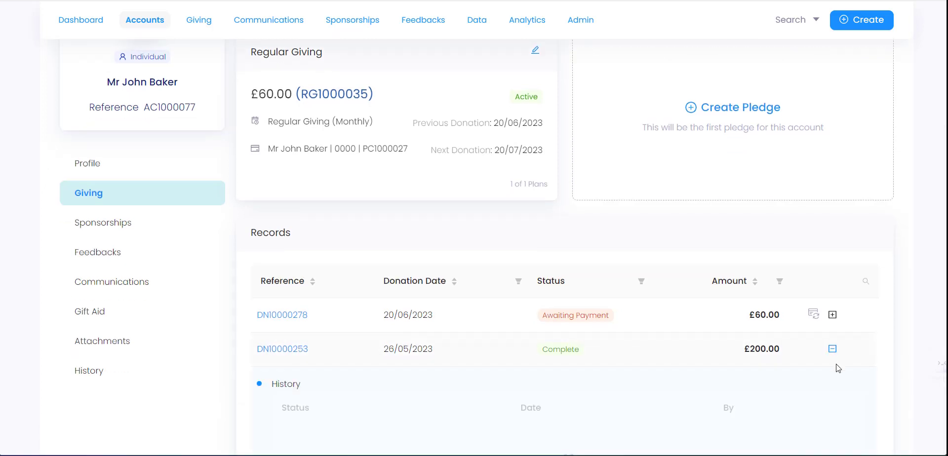
scroll(841, 364, "down", 4)
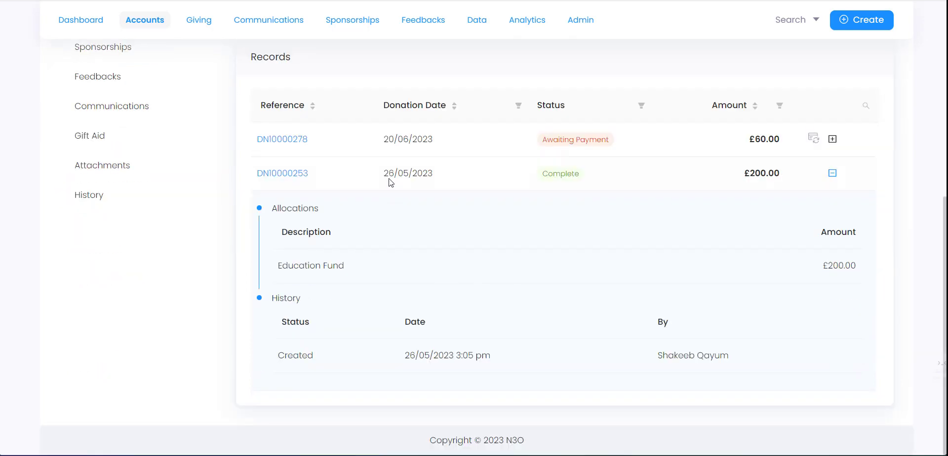
mouse_move(415, 188)
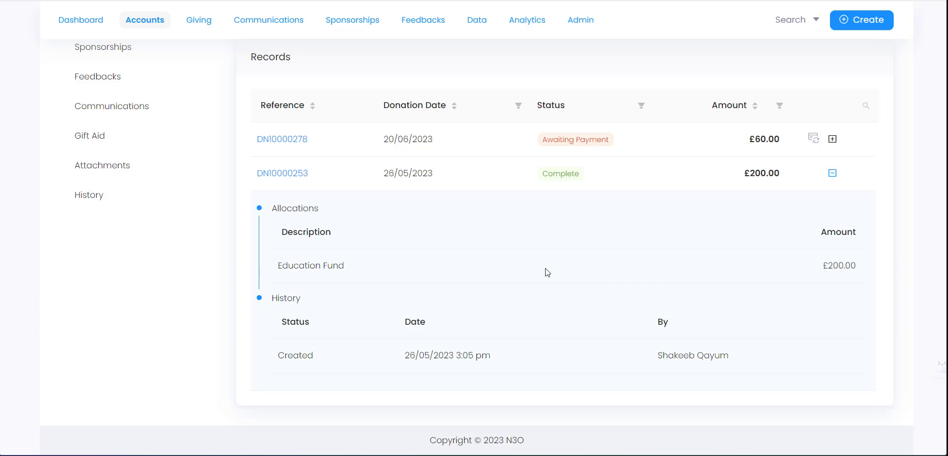
left_click(284, 176)
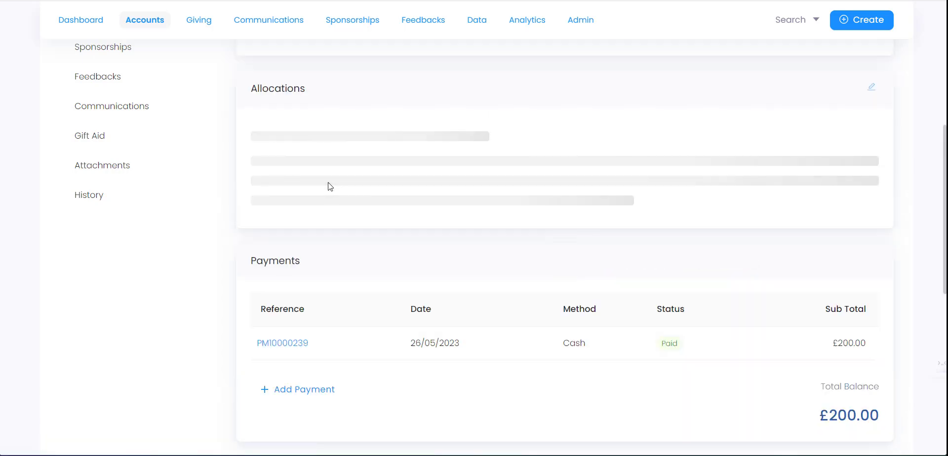
scroll(337, 195, "up", 3)
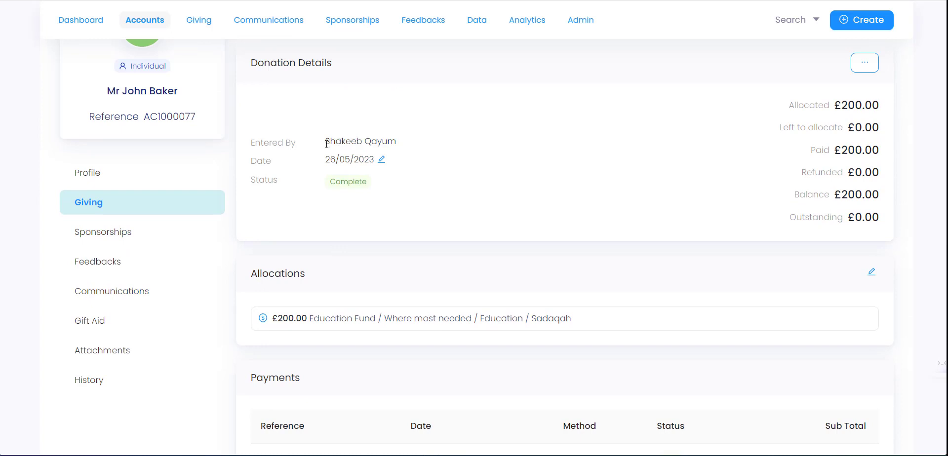
left_click_drag(335, 142, 406, 143)
left_click(406, 143)
left_click_drag(839, 104, 874, 105)
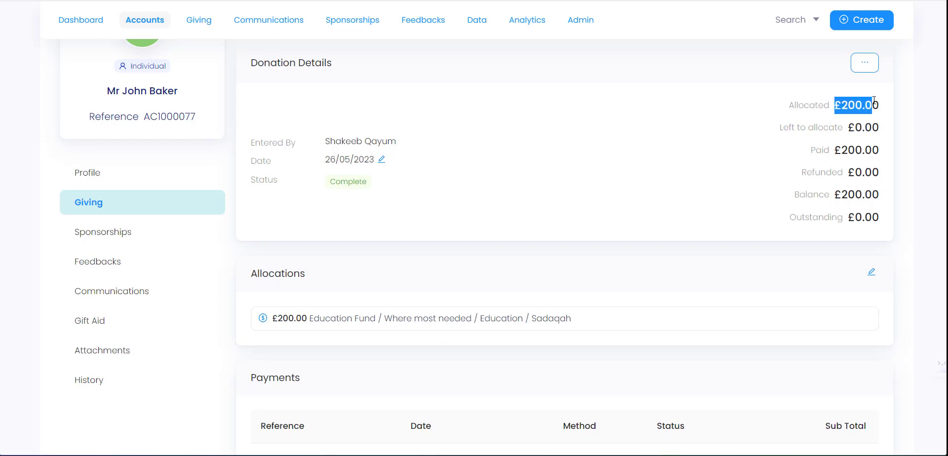
left_click(855, 147)
double_click(844, 150)
left_click(844, 150)
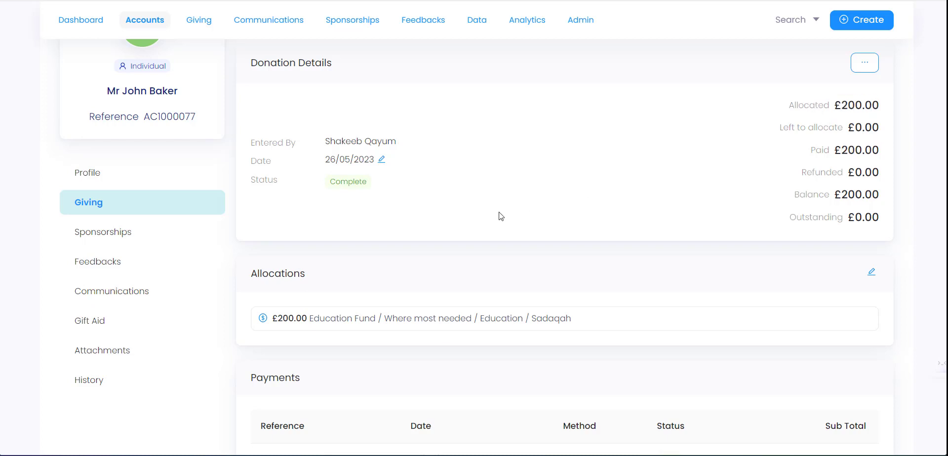
scroll(441, 212, "down", 3)
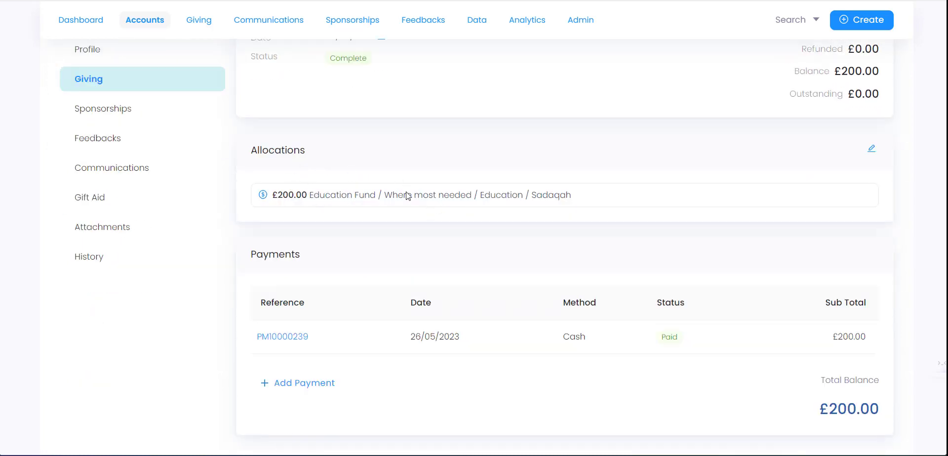
- Open the Allocations editor, cancel without changes, and scroll down to Payments
left_click(871, 151)
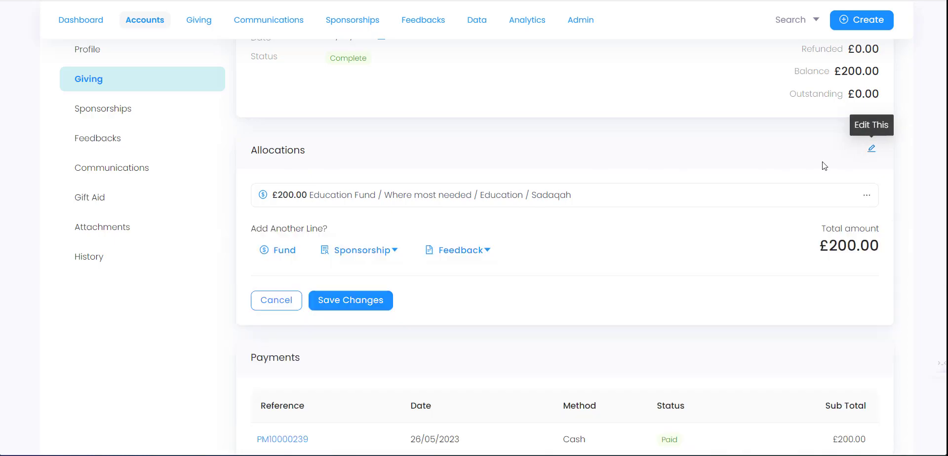
left_click(291, 303)
scroll(356, 260, "down", 2)
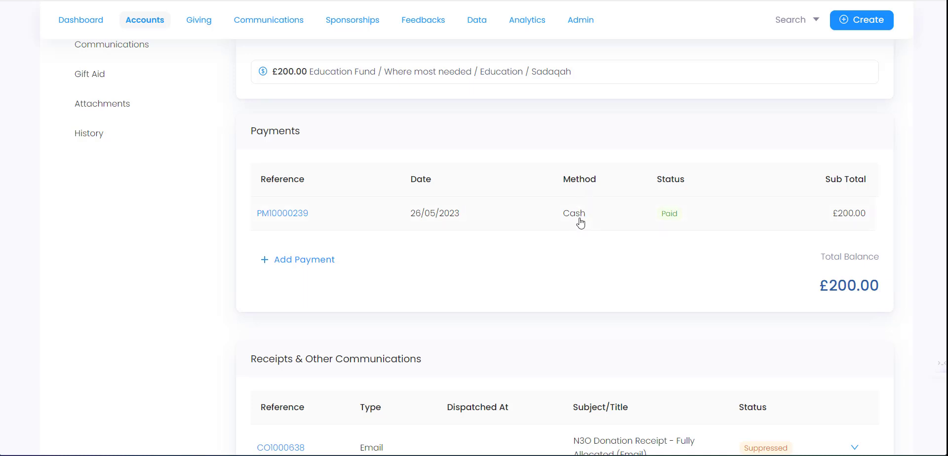
left_click(296, 213)
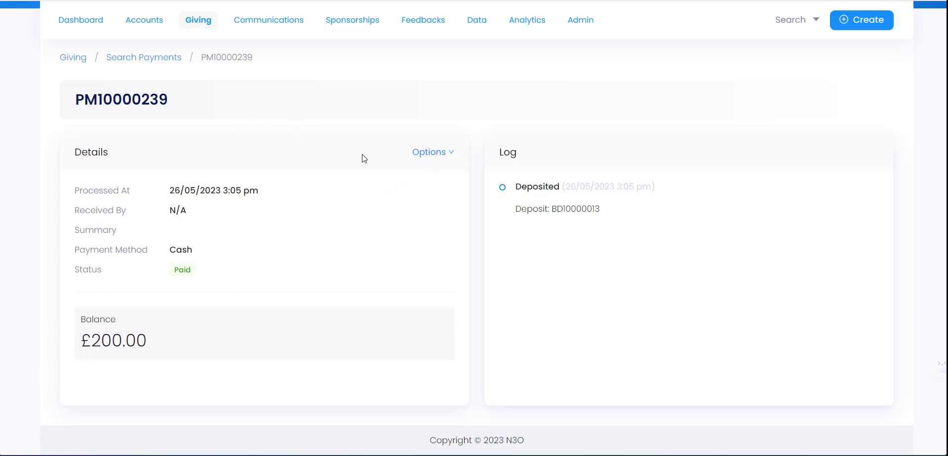
left_click(437, 154)
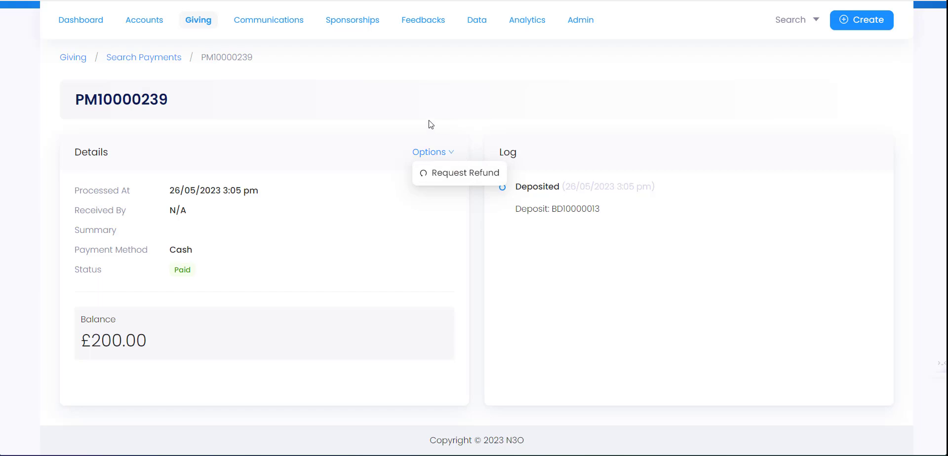
left_click(168, 62)
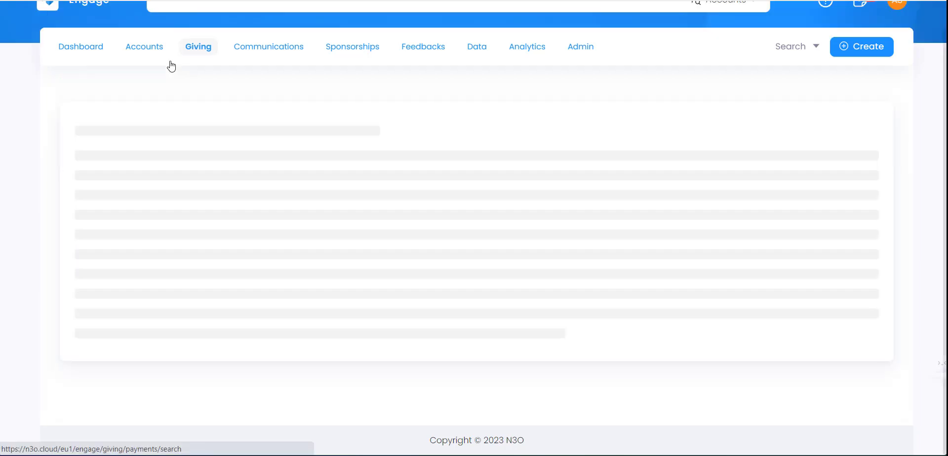
- Search accounts and open the fourth listed donor's account
scroll(372, 228, "down", 3)
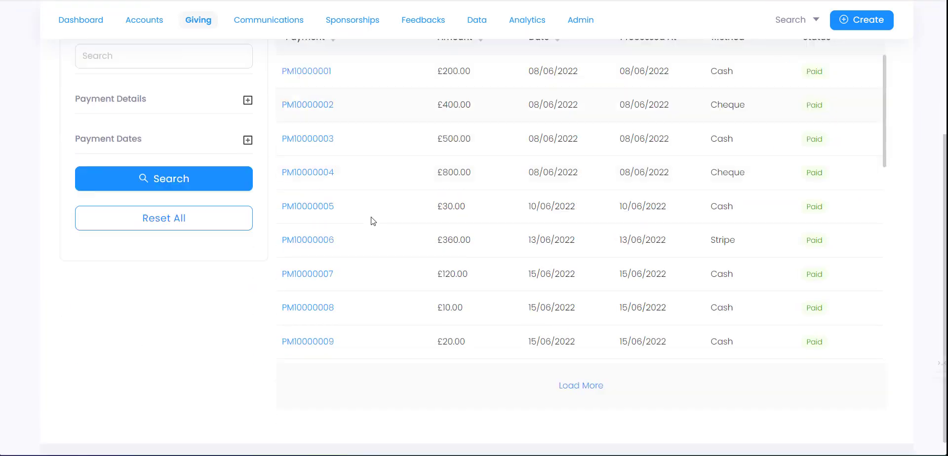
scroll(341, 210, "up", 3)
scroll(324, 214, "up", 1)
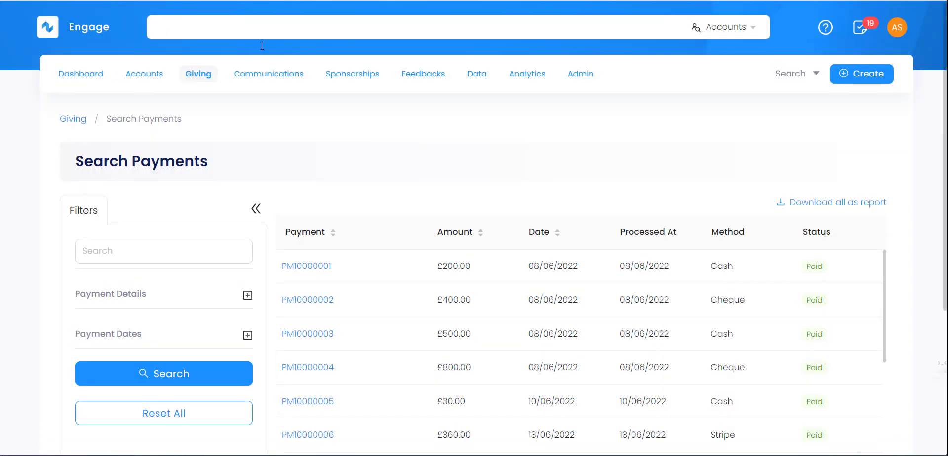
left_click(406, 34)
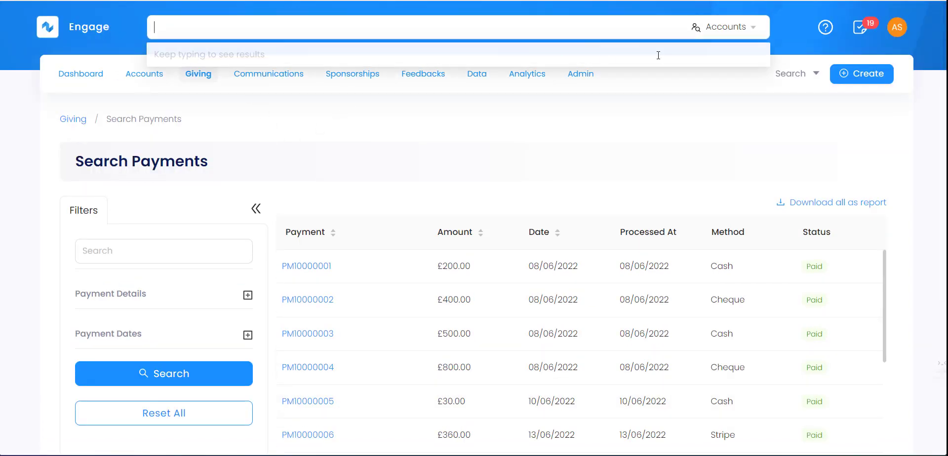
left_click(779, 77)
left_click(780, 104)
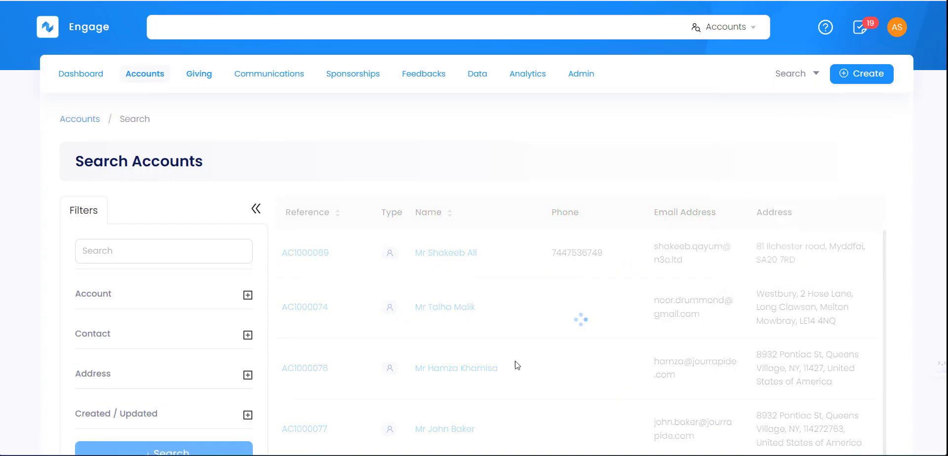
scroll(491, 366, "down", 1)
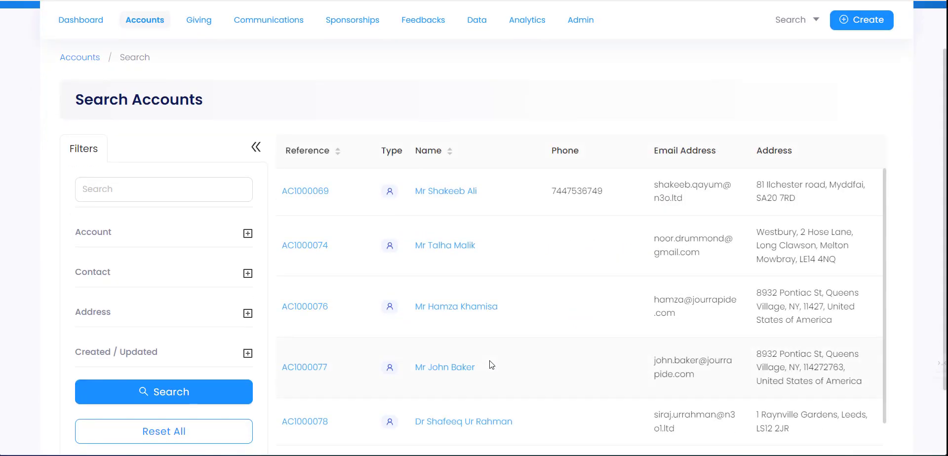
left_click(451, 367)
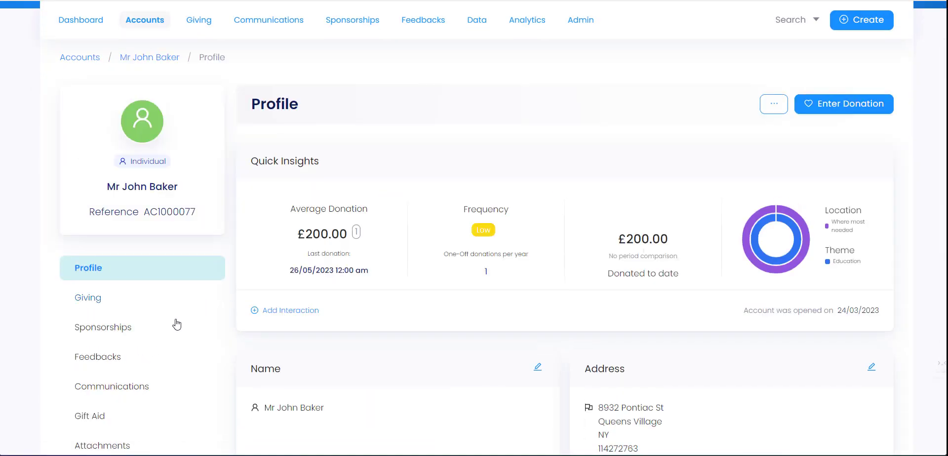
scroll(168, 277, "down", 3)
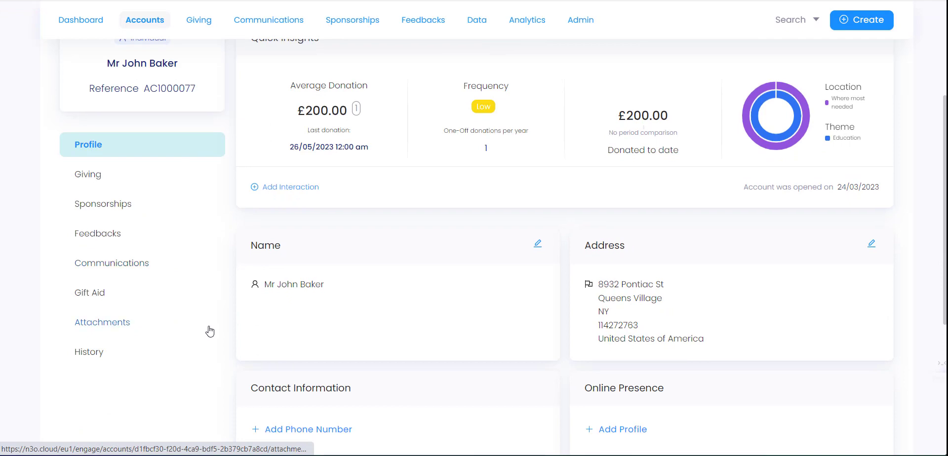
left_click(136, 176)
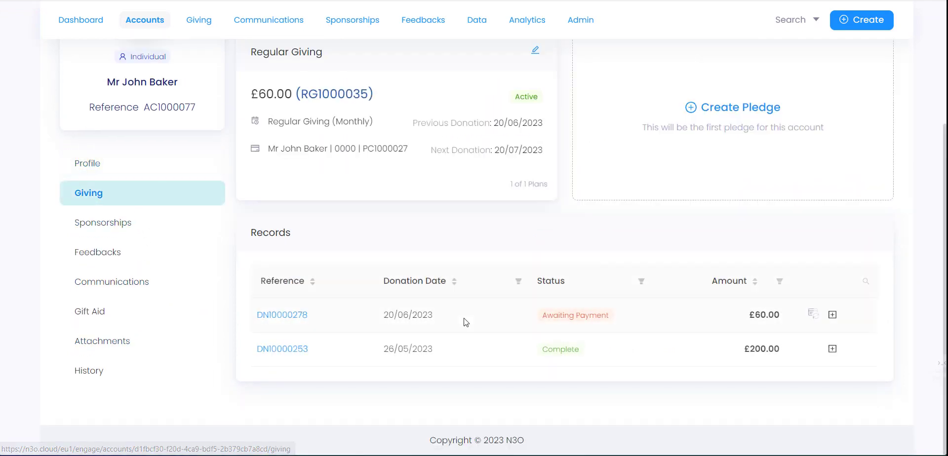
left_click(305, 356)
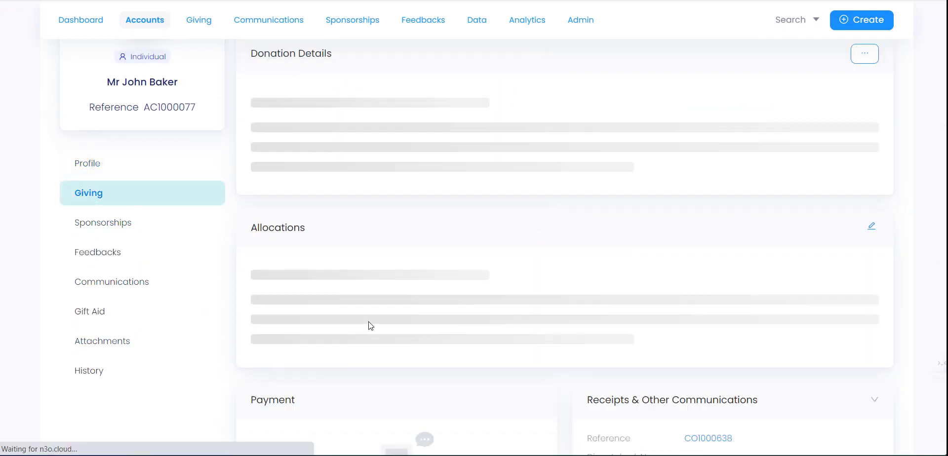
scroll(370, 326, "down", 3)
scroll(369, 326, "down", 8)
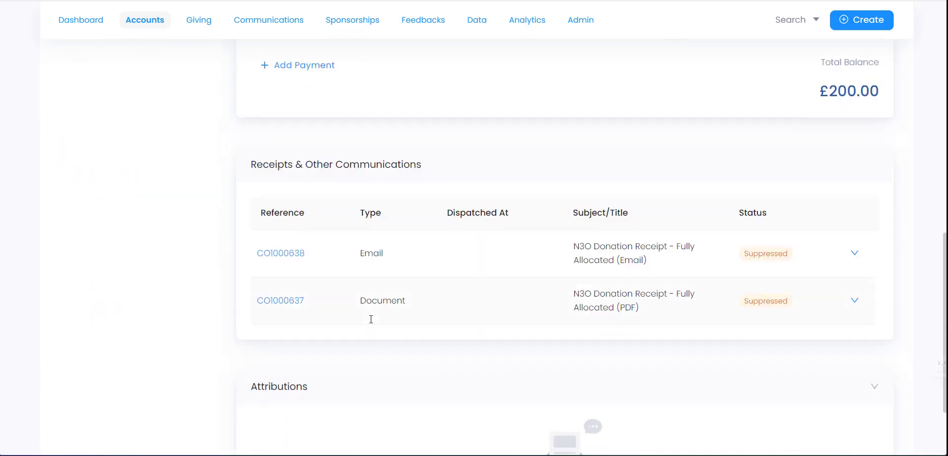
scroll(371, 321, "down", 2)
scroll(352, 161, "up", 1)
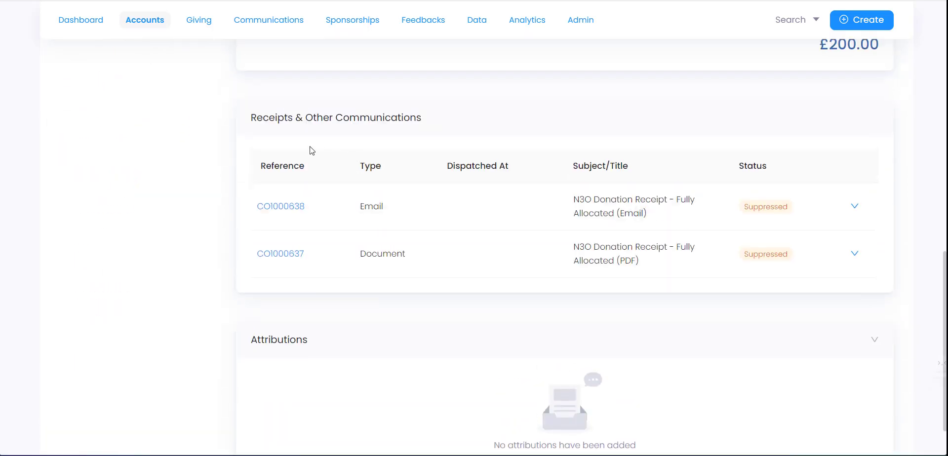
scroll(356, 163, "up", 10)
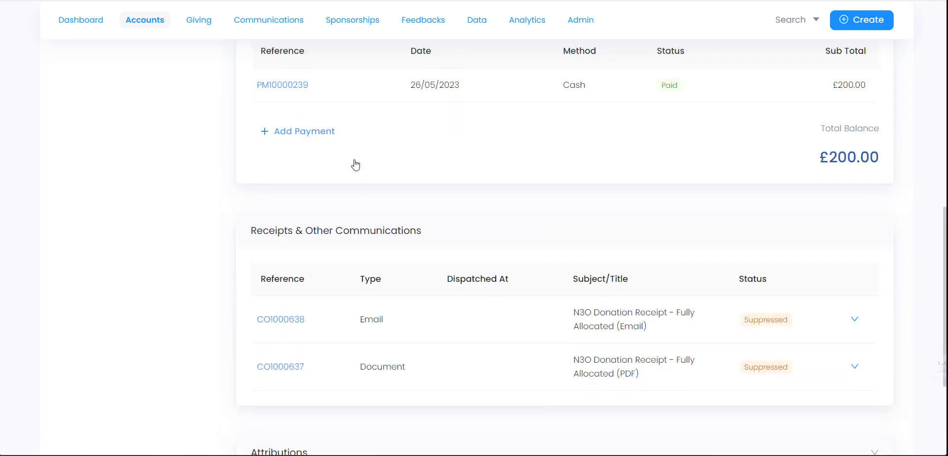
scroll(242, 88, "up", 1)
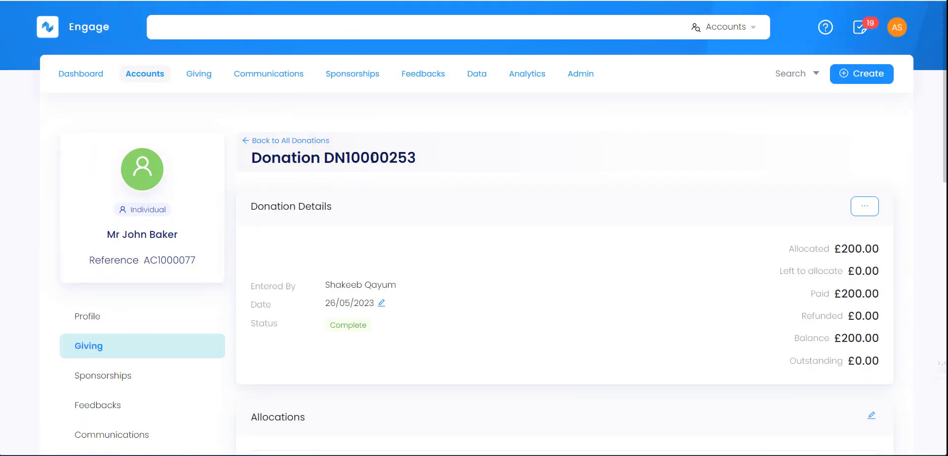
- Review the donation's Education Fund allocation and its attribution options
scroll(395, 237, "down", 10)
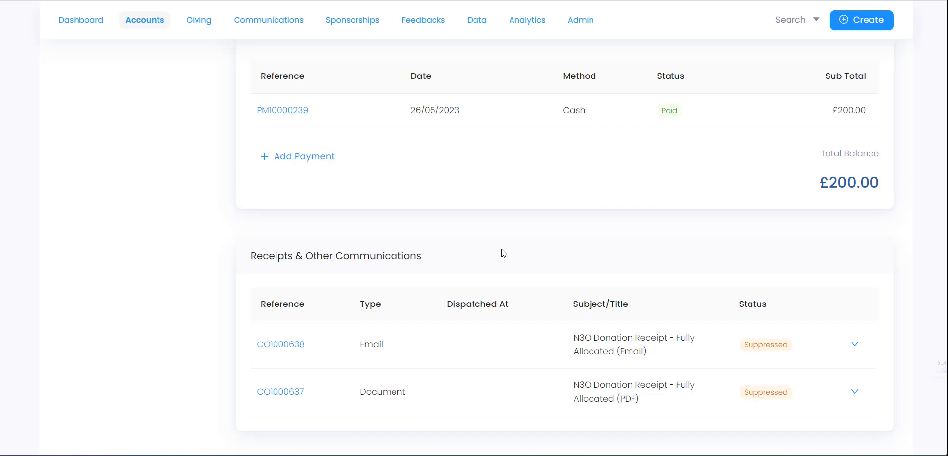
scroll(494, 257, "down", 2)
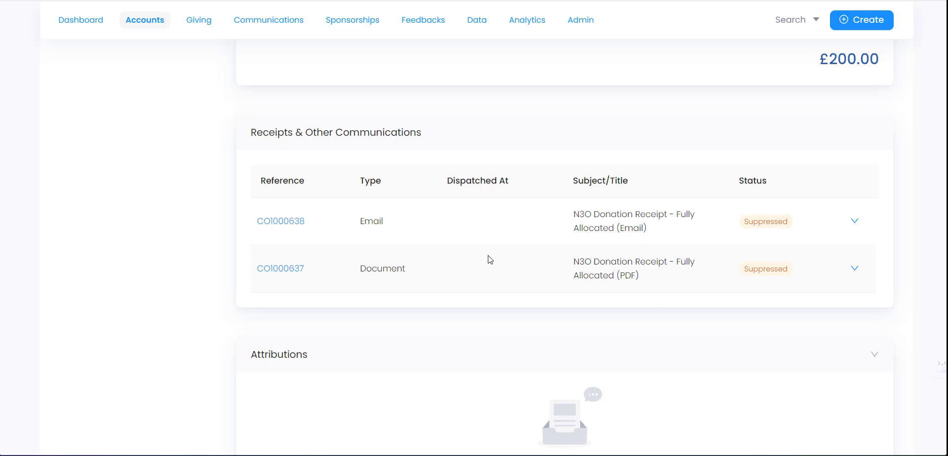
scroll(447, 247, "down", 2)
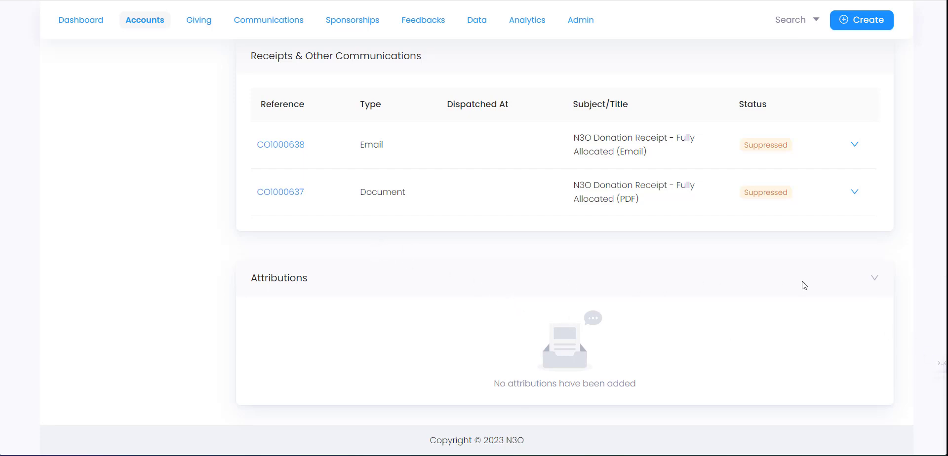
left_click(875, 280)
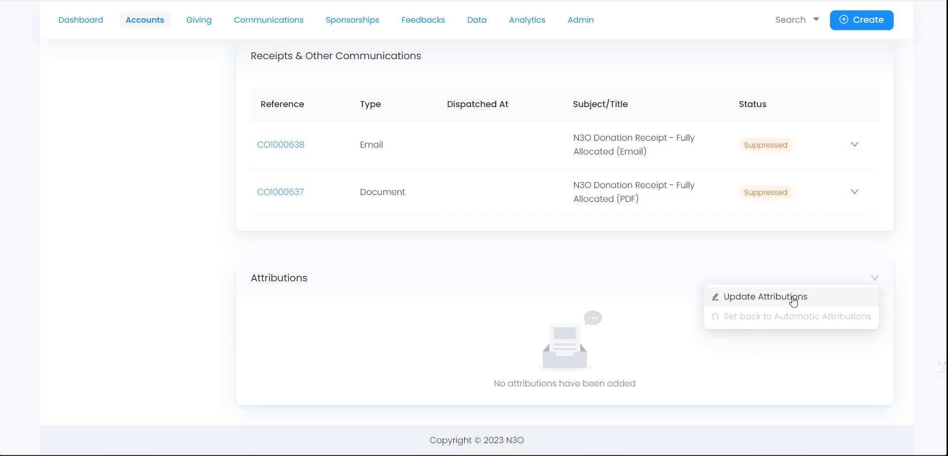
scroll(489, 277, "up", 8)
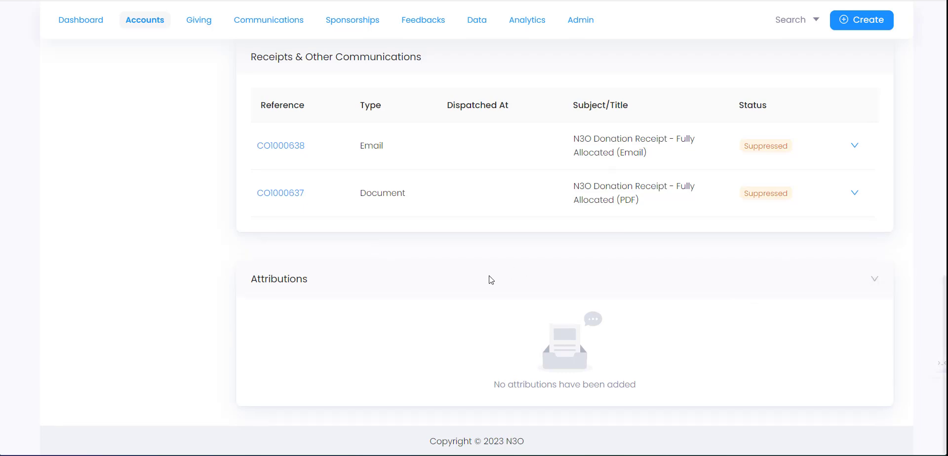
scroll(386, 261, "up", 5)
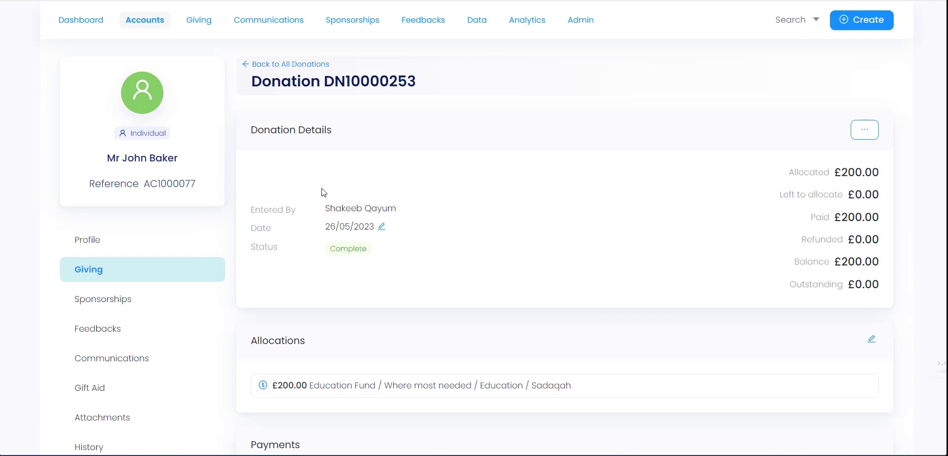
scroll(356, 198, "up", 2)
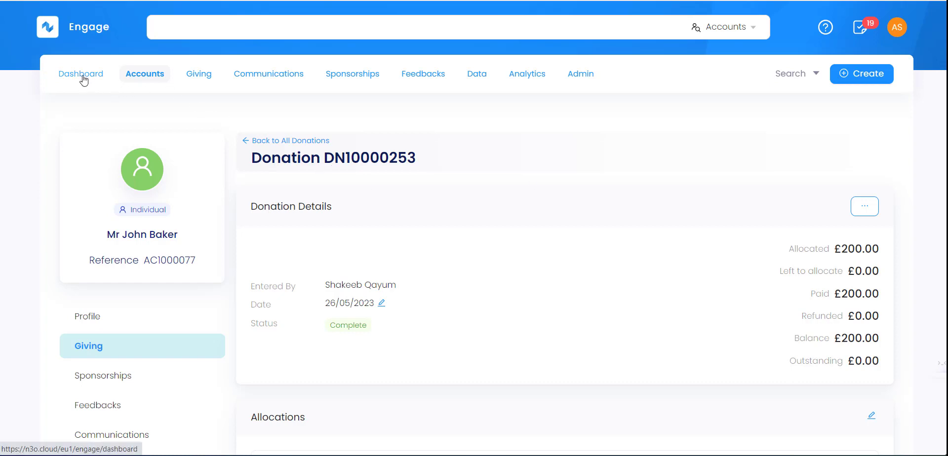
- Start a new GBP donation via Create > Enter Donation and choose the anonymous donation option
left_click(864, 81)
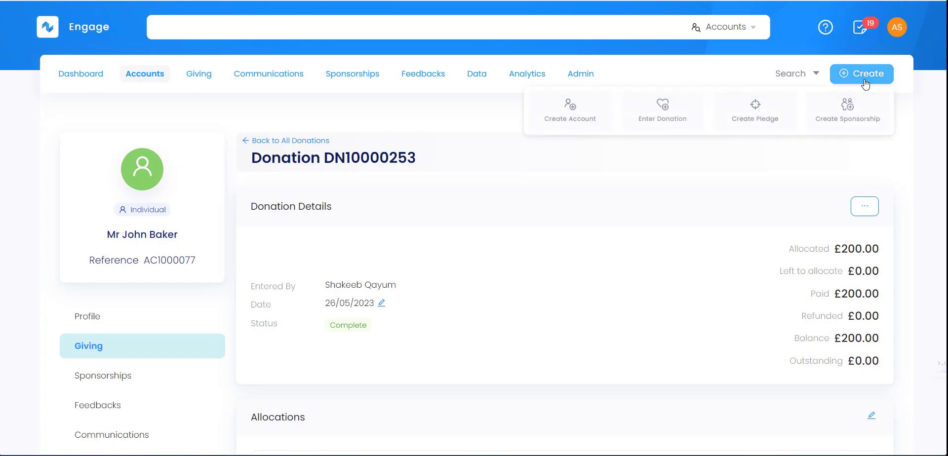
left_click(672, 124)
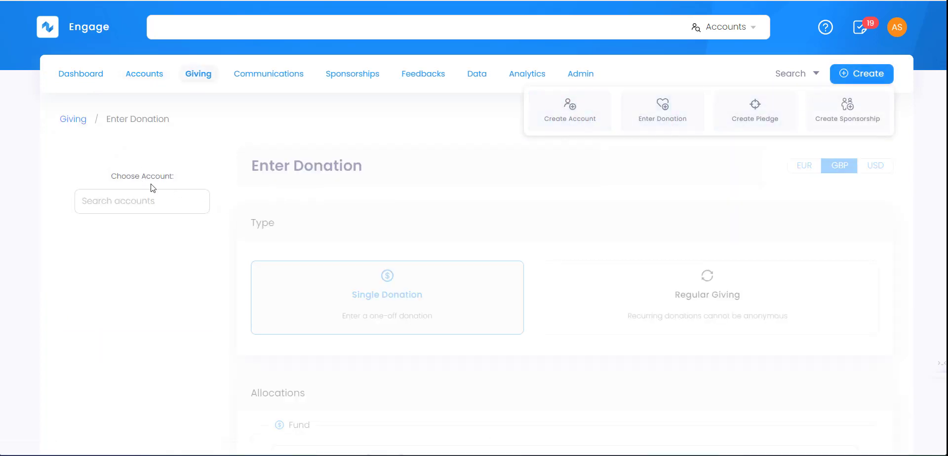
left_click(145, 198)
left_click(143, 199)
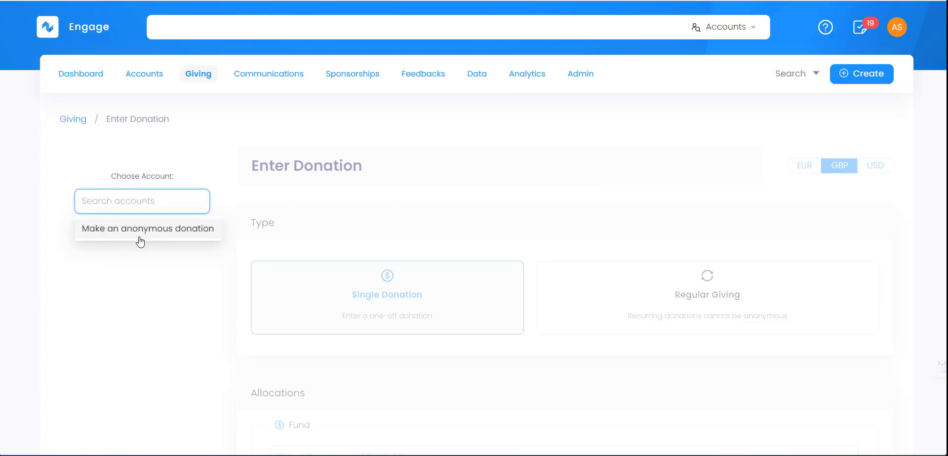
left_click(166, 238)
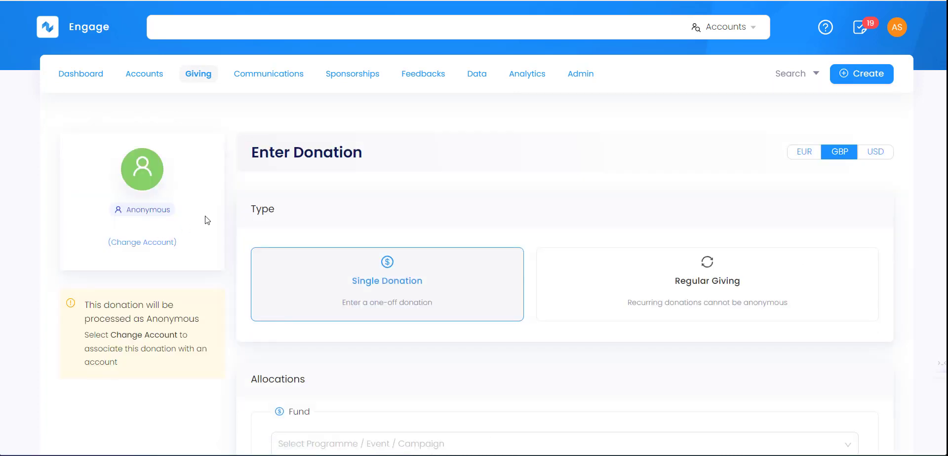
scroll(340, 225, "down", 3)
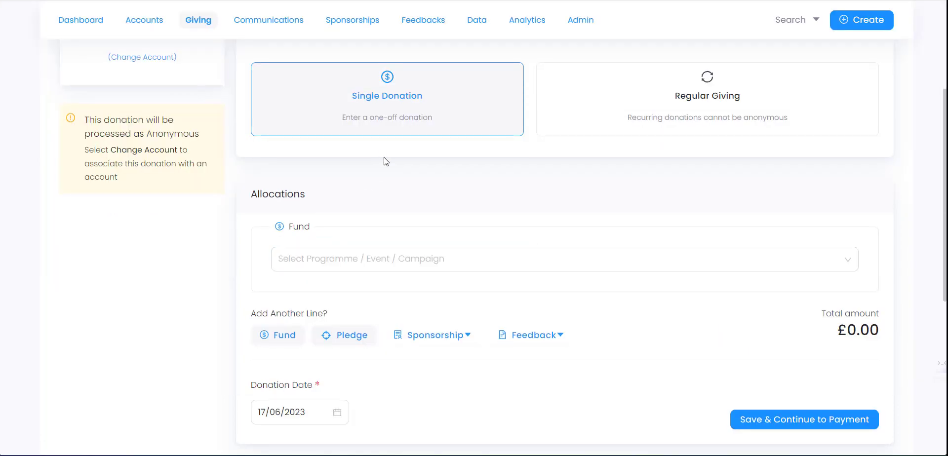
scroll(387, 263, "down", 4)
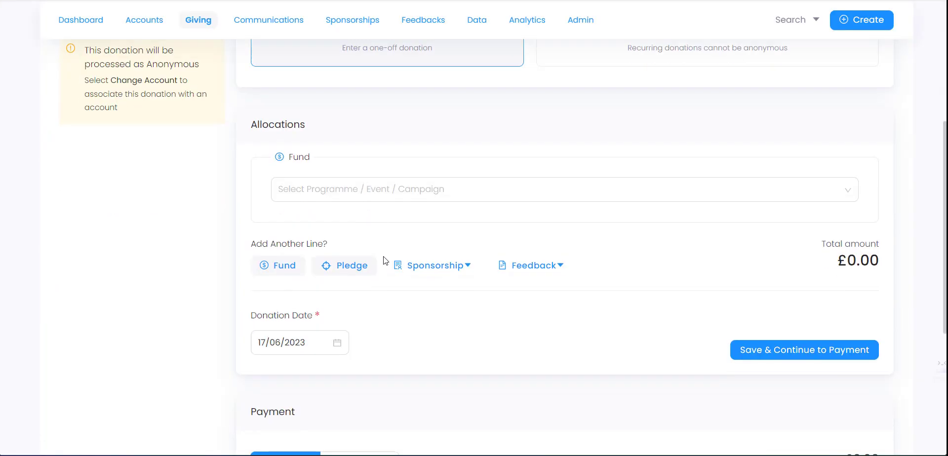
scroll(396, 272, "up", 2)
scroll(396, 271, "up", 5)
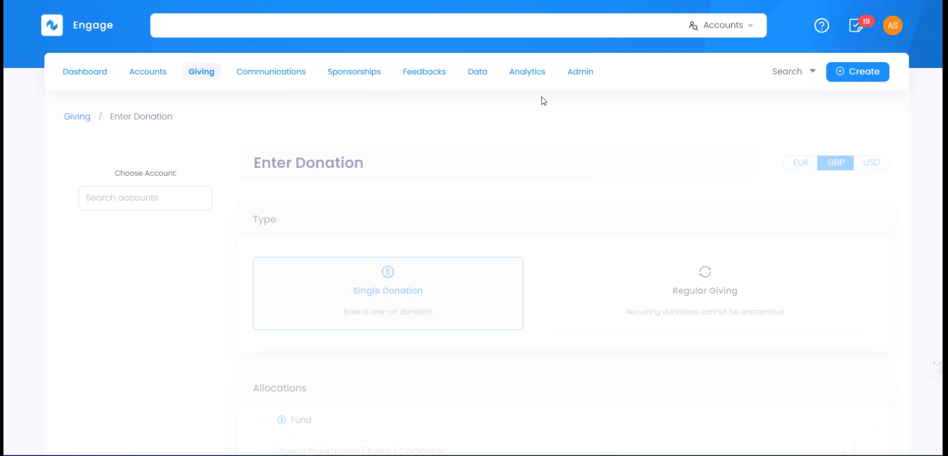
left_click(580, 73)
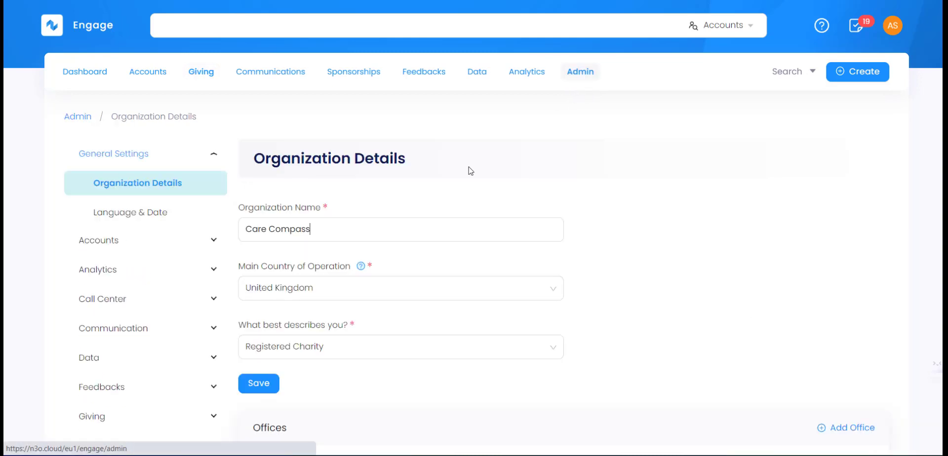
left_click(111, 421)
scroll(49, 330, "down", 2)
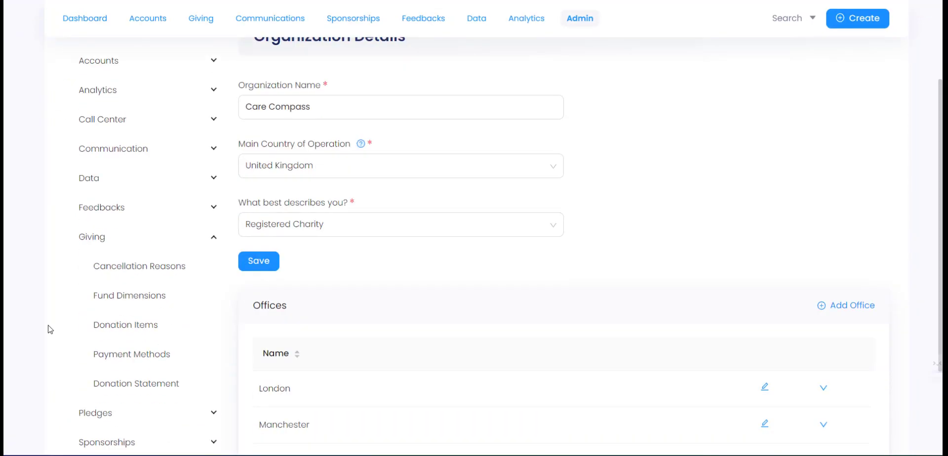
left_click(143, 298)
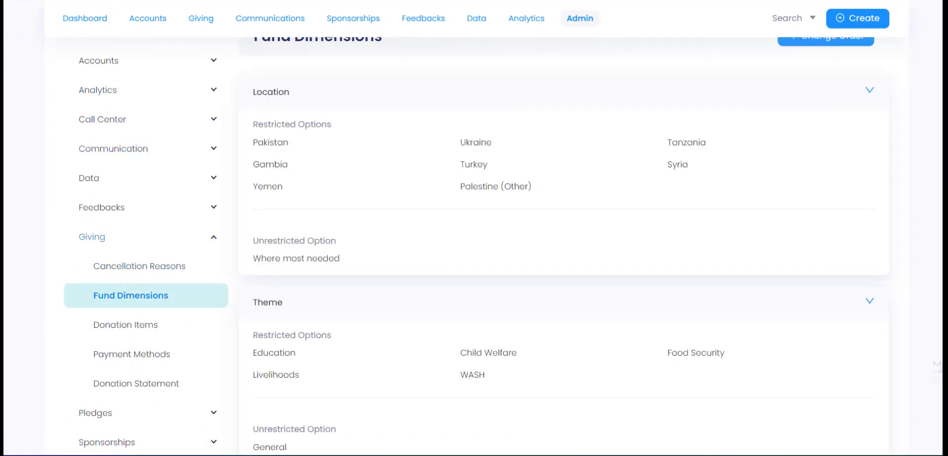
scroll(274, 173, "up", 2)
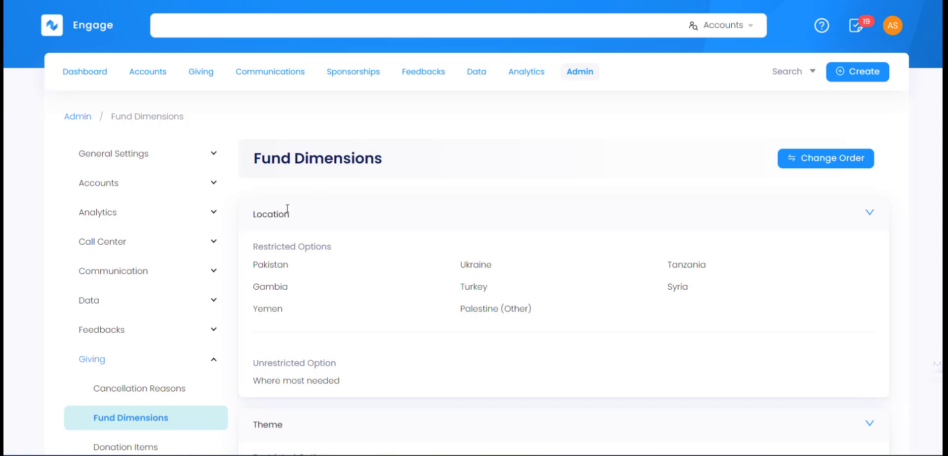
scroll(282, 204, "down", 1)
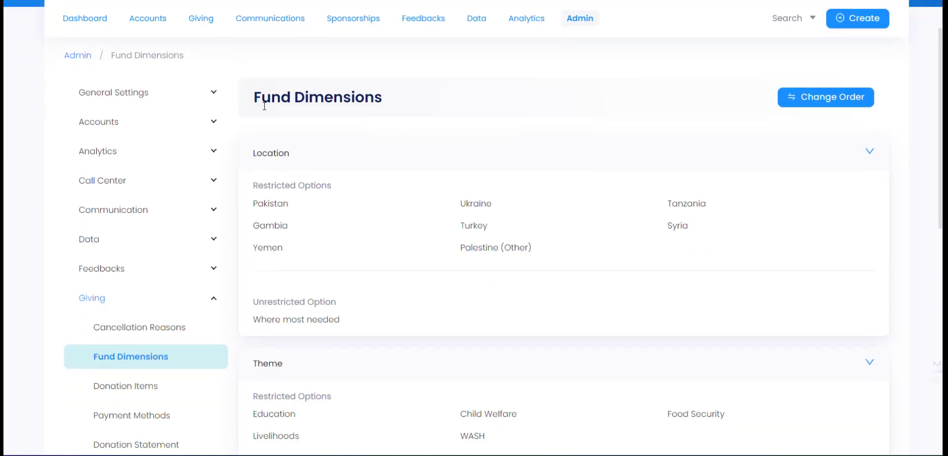
left_click_drag(254, 153, 300, 155)
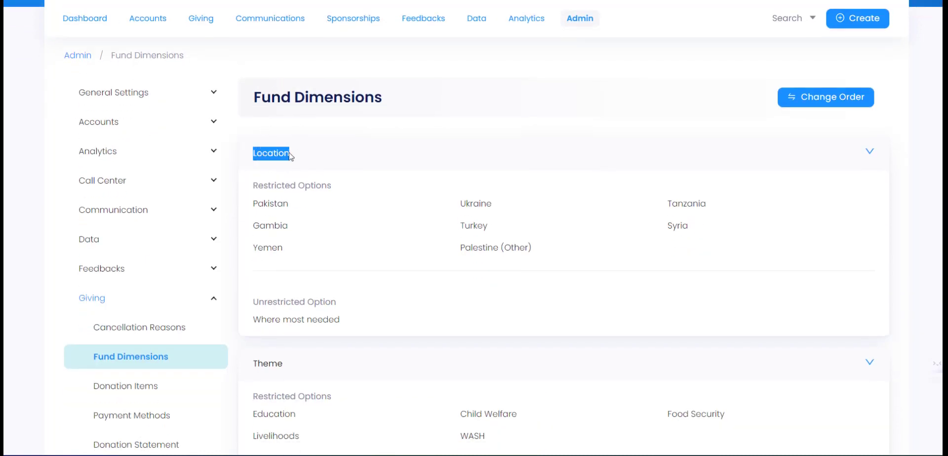
scroll(304, 255, "down", 1)
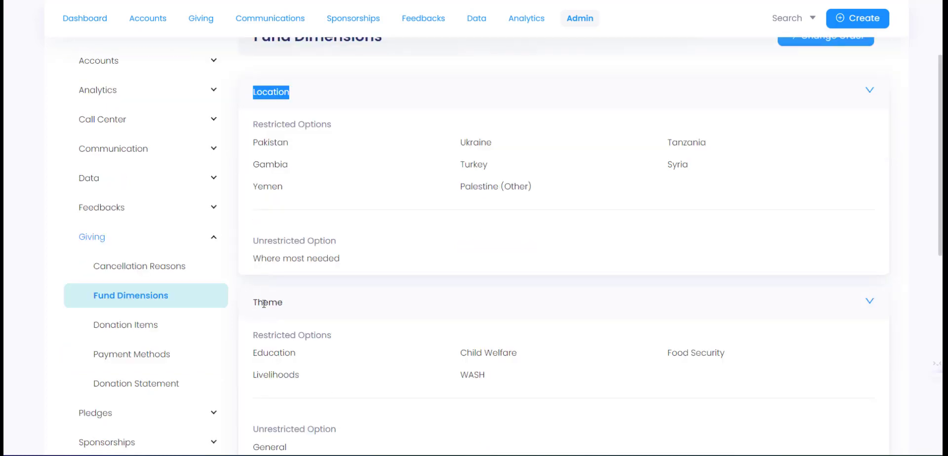
scroll(264, 304, "down", 3)
scroll(261, 304, "up", 4)
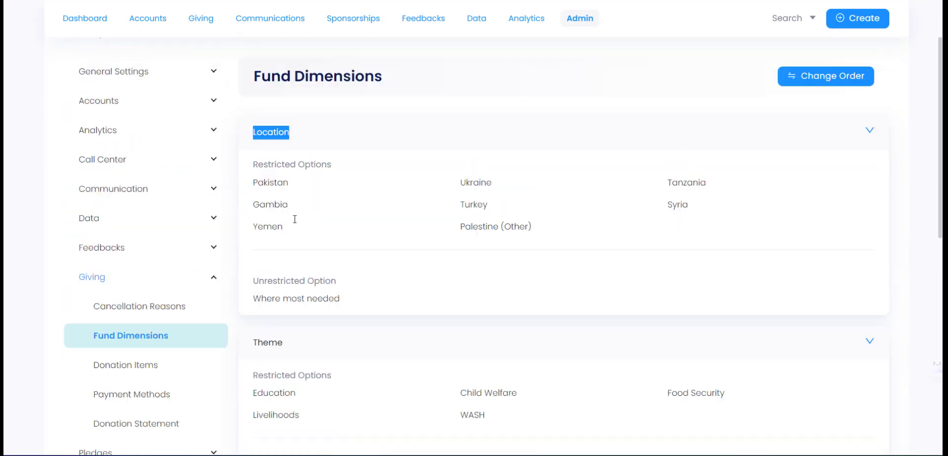
scroll(311, 158, "down", 1)
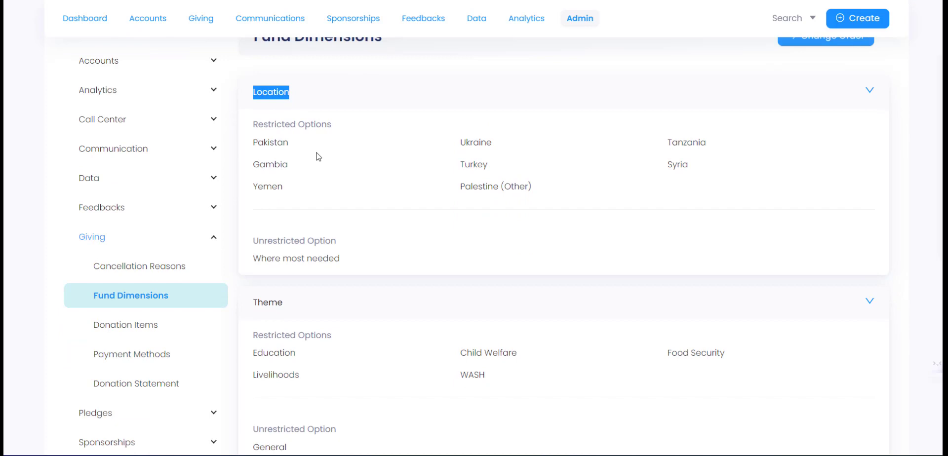
scroll(307, 168, "up", 1)
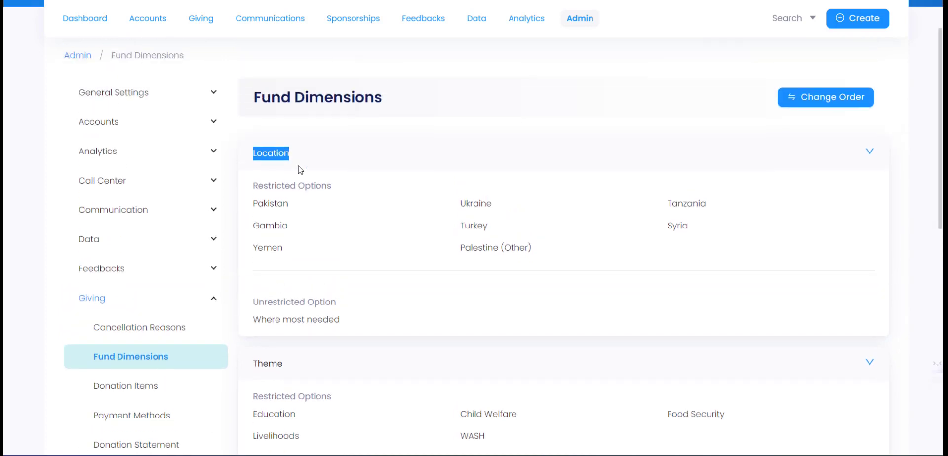
left_click(942, 139)
left_click_drag(942, 139, 941, 144)
left_click(869, 152)
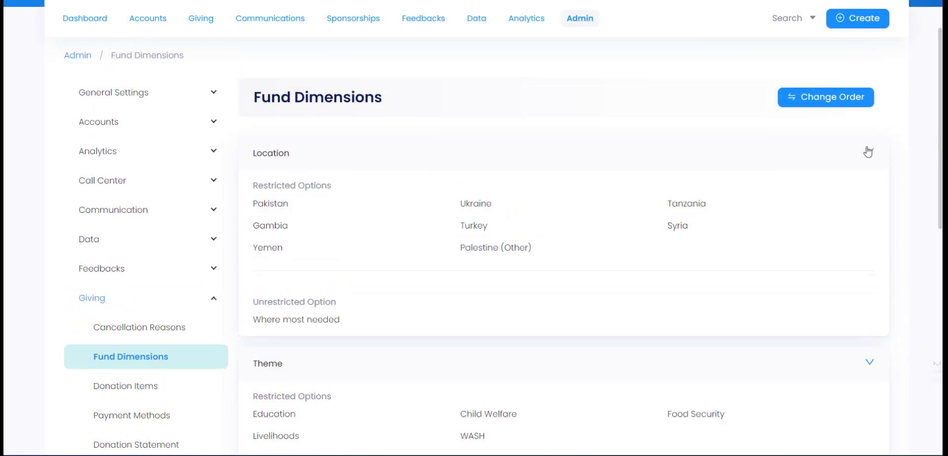
left_click(374, 184)
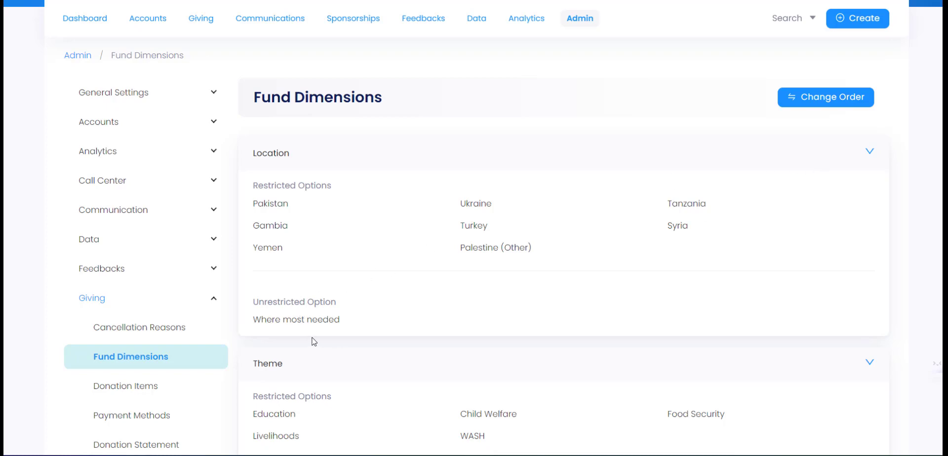
scroll(289, 330, "down", 1)
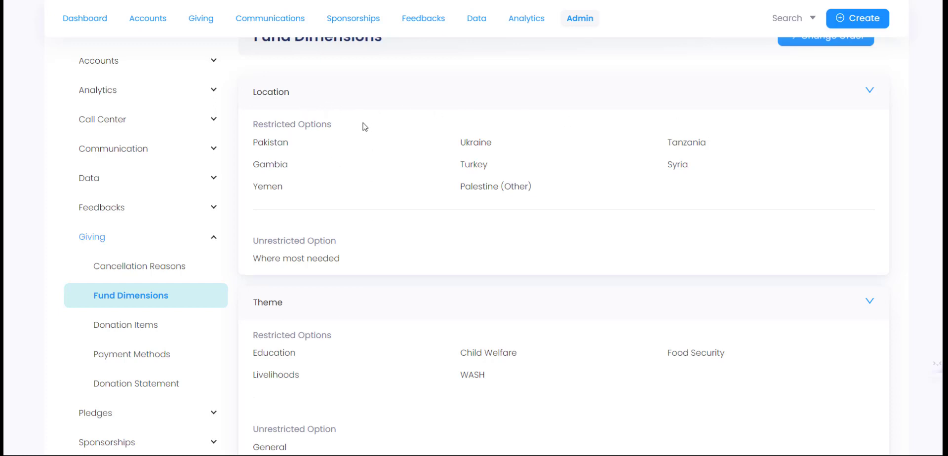
- Add United Kingdom to Location's restricted list, cancel the edit, then head to Donation Items
left_click(871, 95)
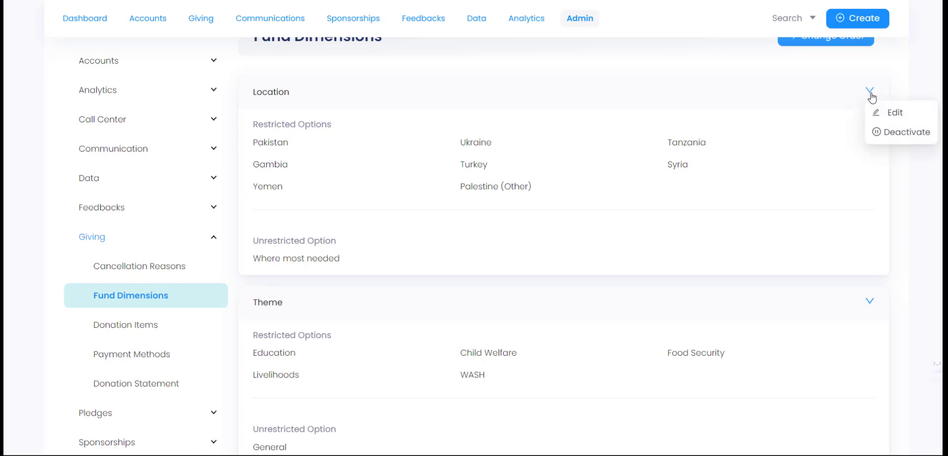
left_click(895, 113)
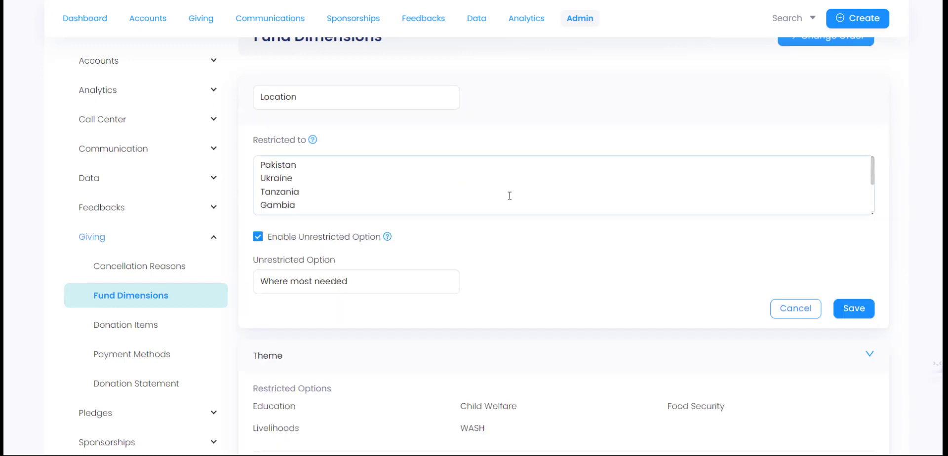
scroll(298, 173, "down", 1)
scroll(298, 172, "down", 3)
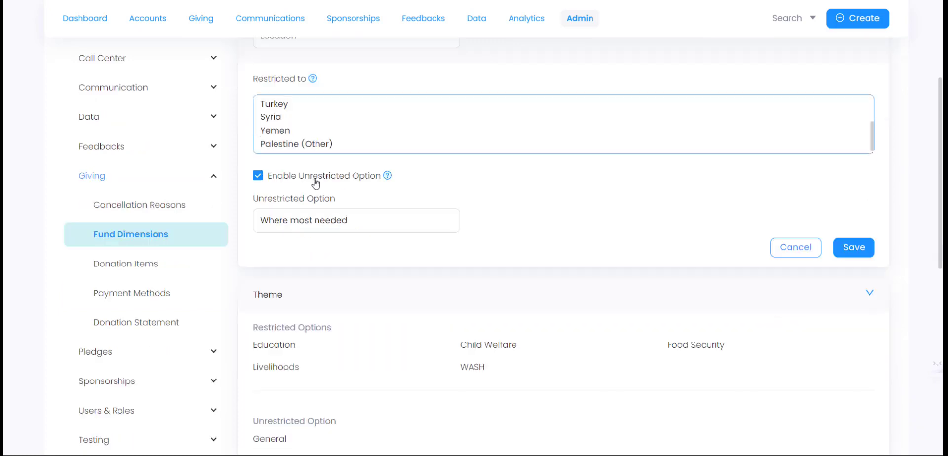
scroll(347, 207, "up", 3)
left_click(347, 266)
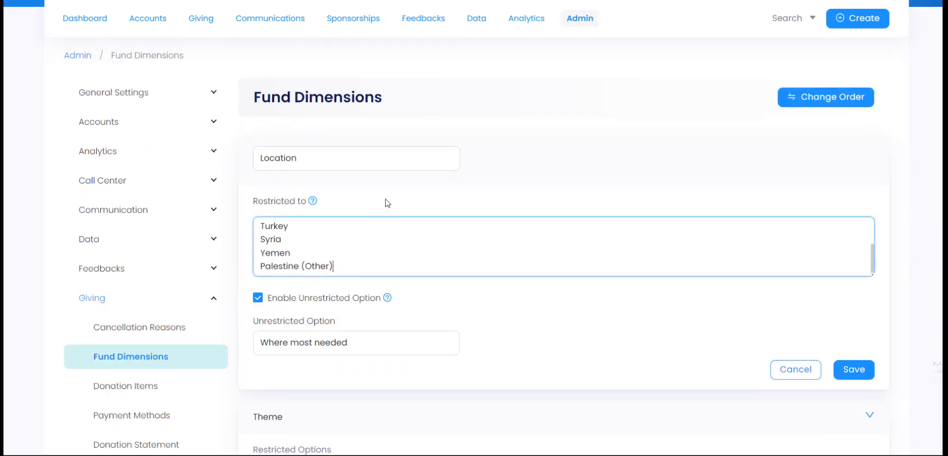
key("Return")
type("Unite")
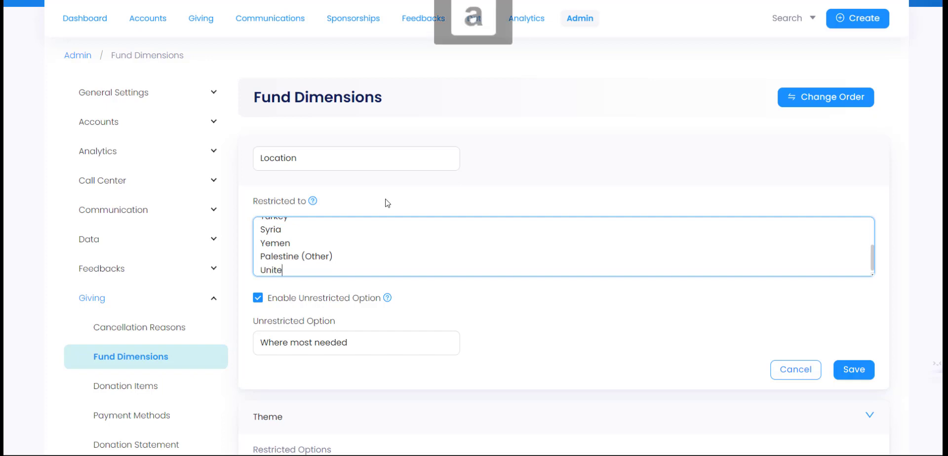
type("d Kingdom")
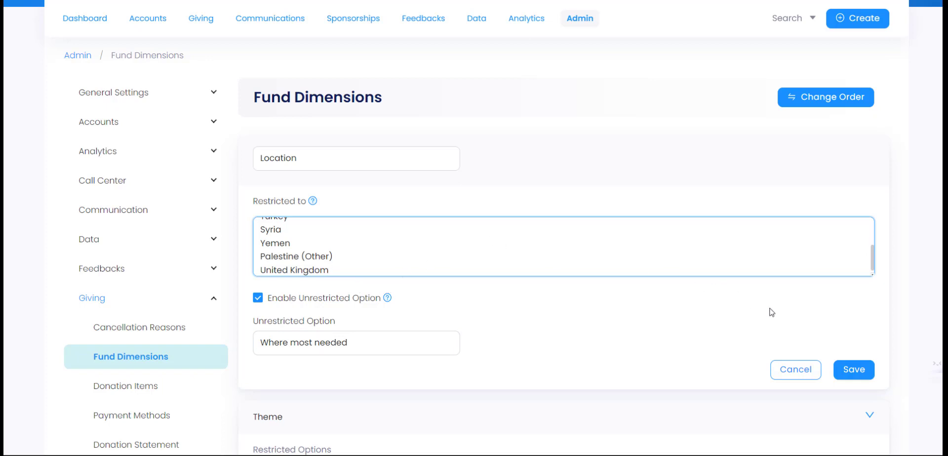
left_click(803, 367)
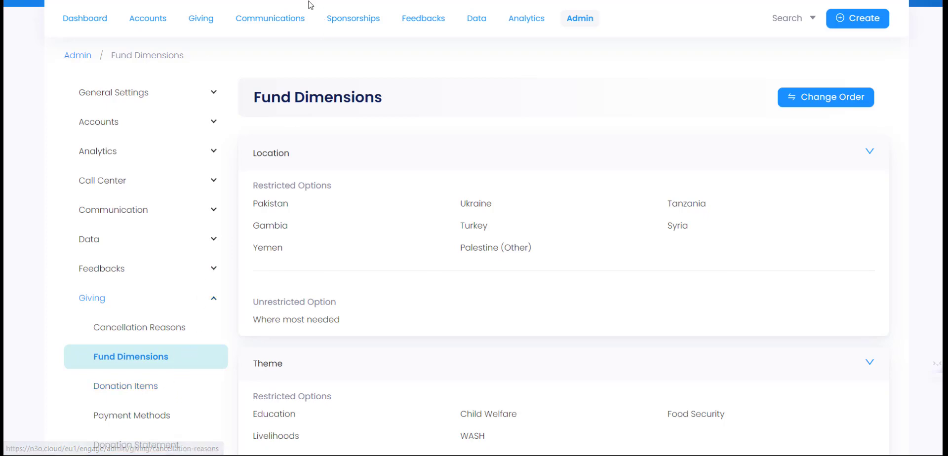
scroll(158, 402, "up", 1)
left_click(158, 400)
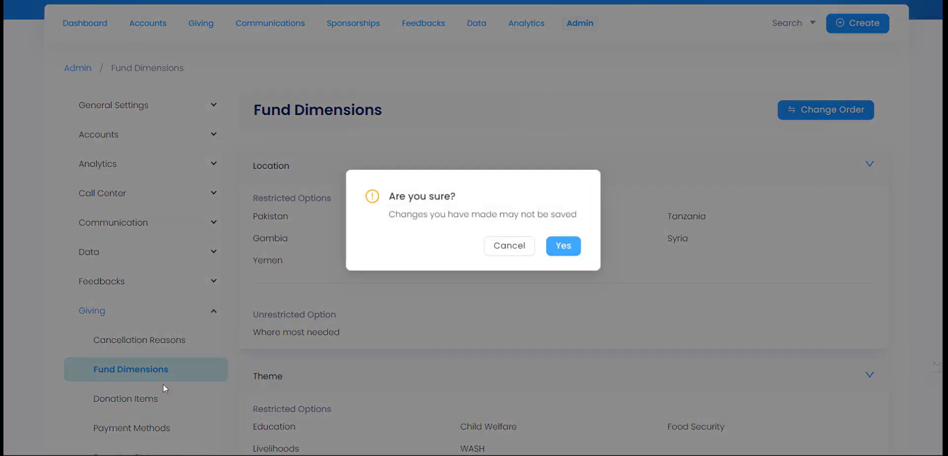
- Confirm leaving Fund Dimensions and browse the Donation Items list, including Build a school
left_click(559, 253)
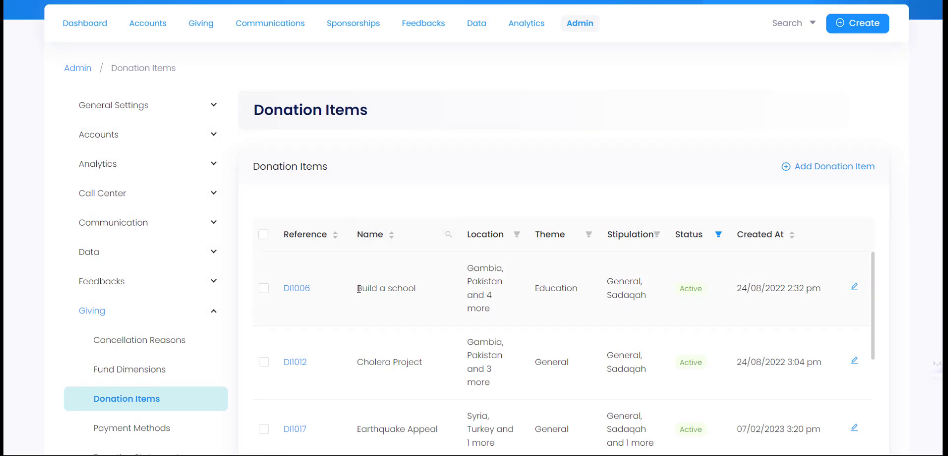
left_click_drag(358, 289, 418, 291)
scroll(405, 284, "down", 1)
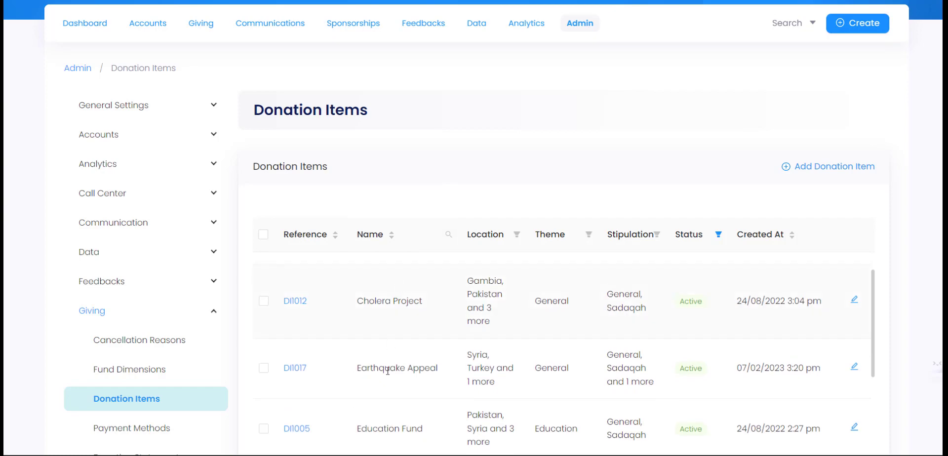
scroll(368, 380, "down", 1)
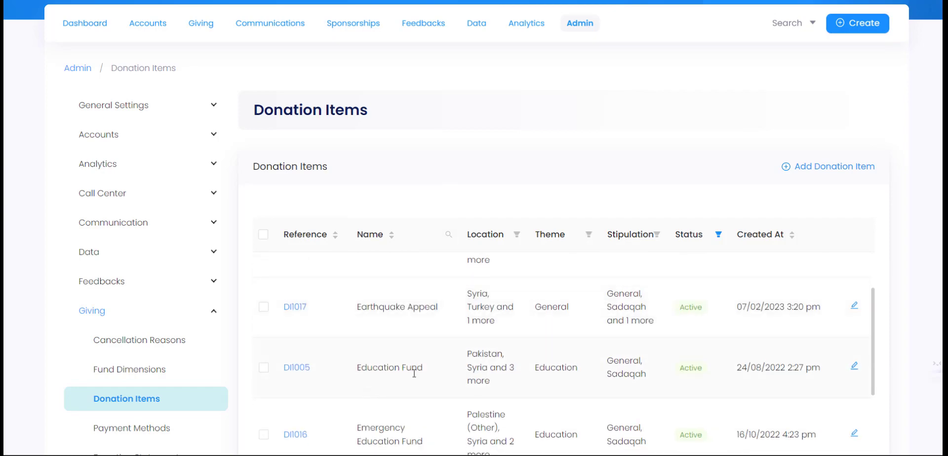
scroll(414, 374, "up", 2)
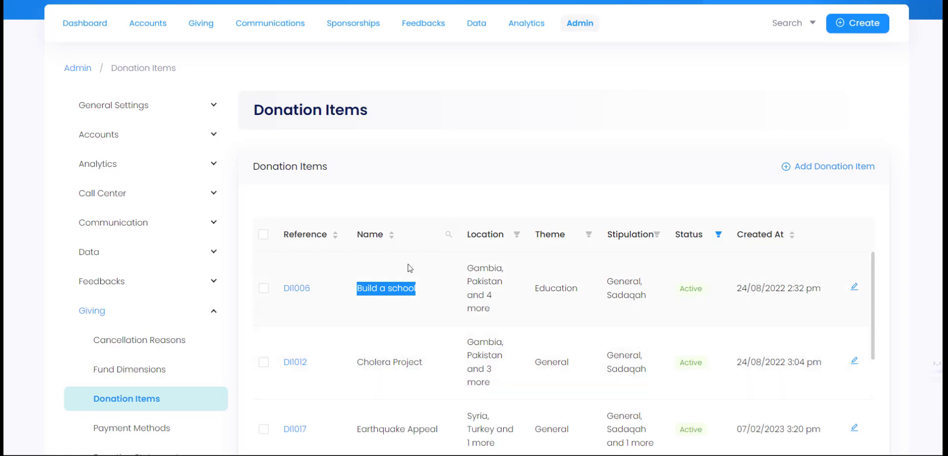
left_click(397, 286)
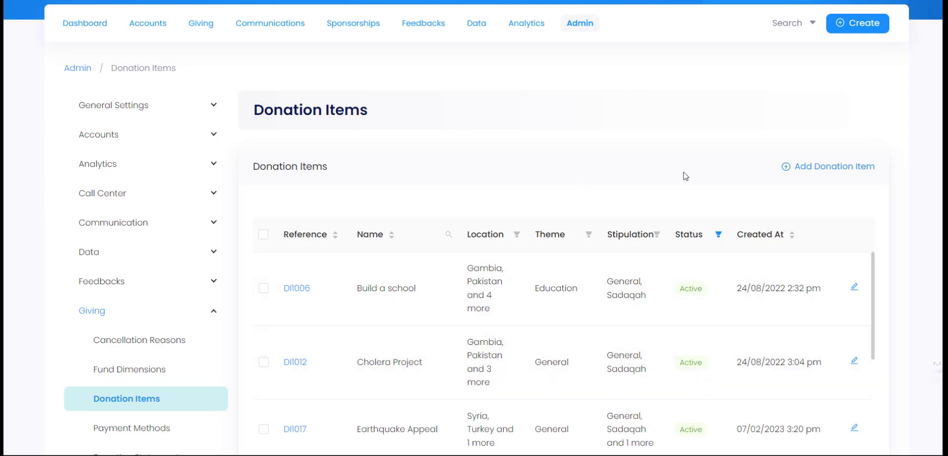
- Start a new donation item named 'Winter fund'
left_click(837, 172)
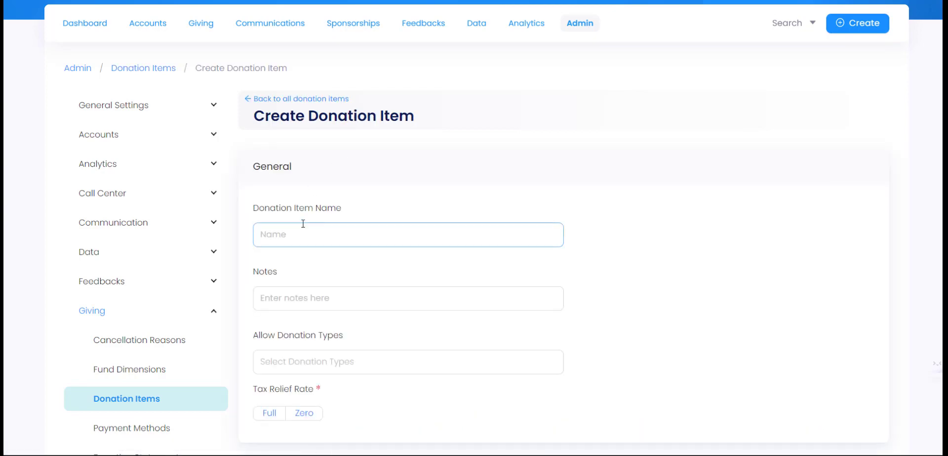
scroll(316, 222, "down", 1)
left_click(302, 177)
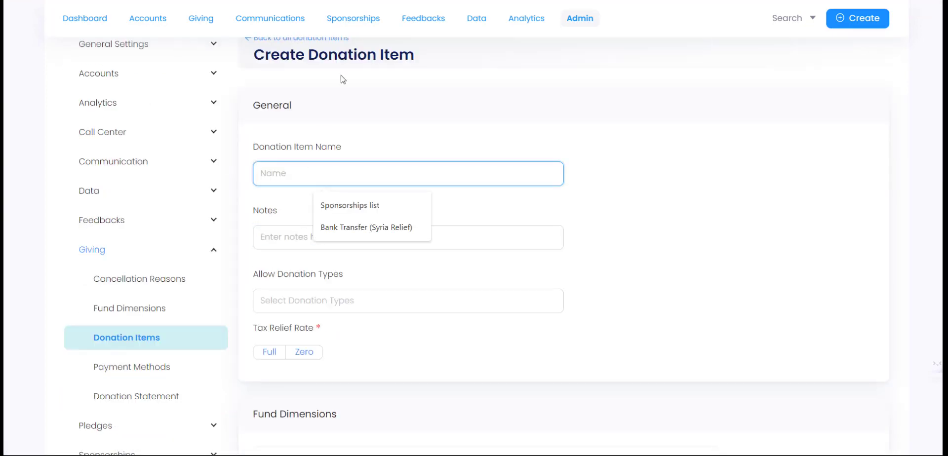
type("W")
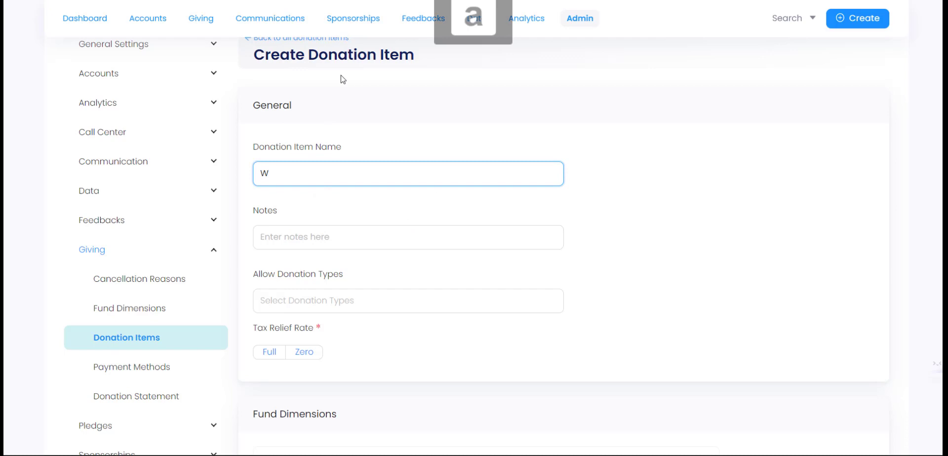
type("inter")
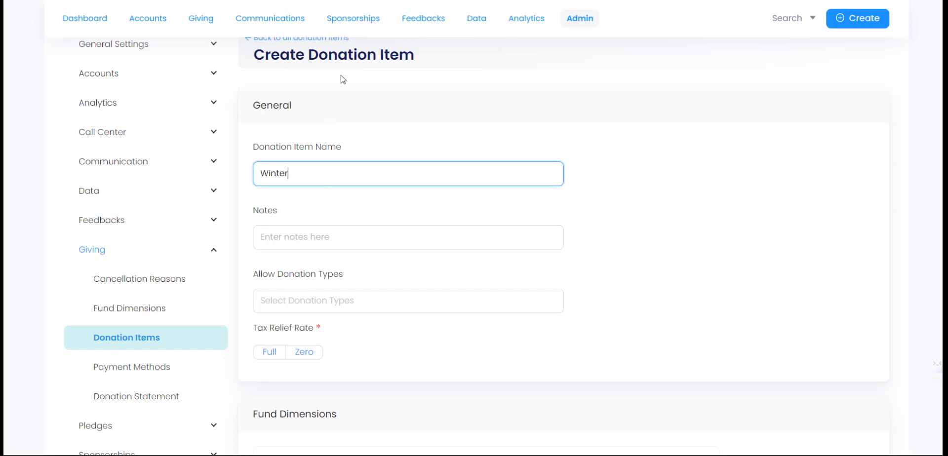
type(" distribution fund")
key("ctrl+shift+Left")
key("BackSpace")
left_click(336, 238)
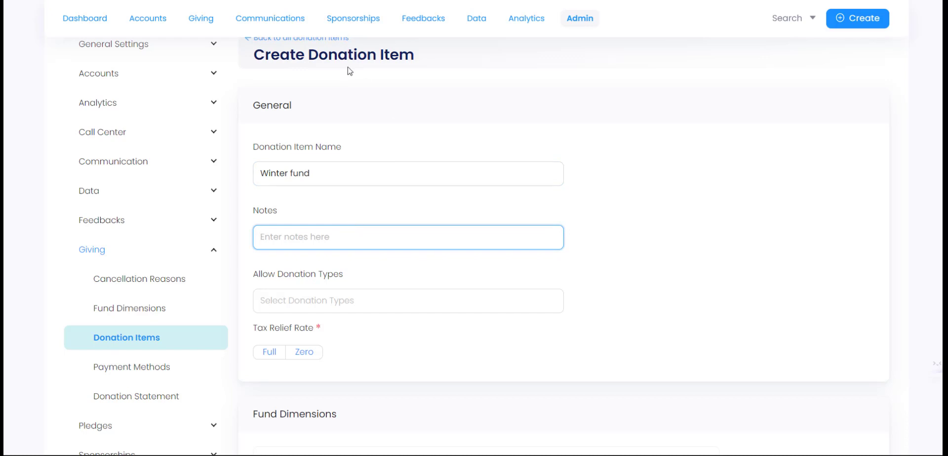
- Allow Single, Scheduled and Regular donation types and set the tax relief rate to Full
left_click(324, 302)
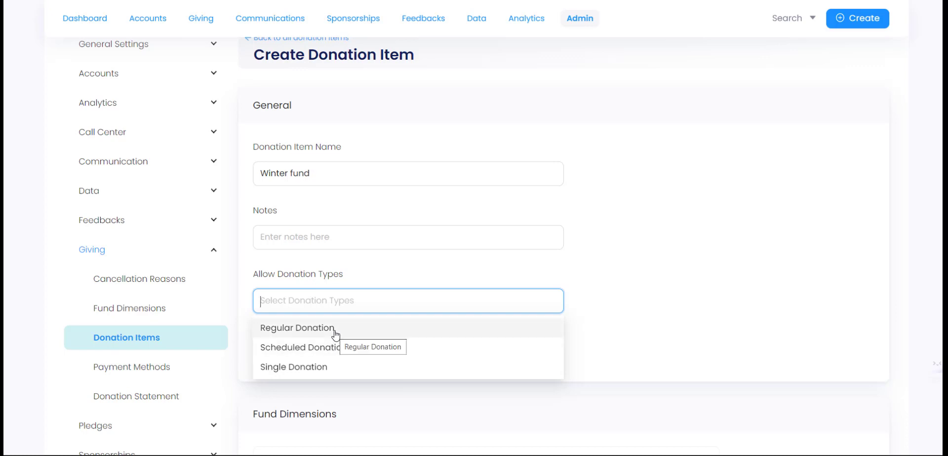
left_click(331, 368)
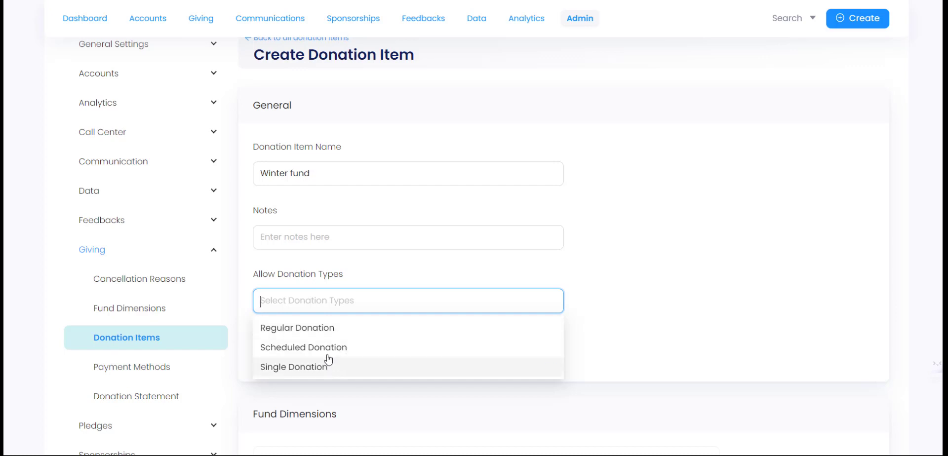
left_click(329, 346)
left_click(329, 328)
left_click(657, 296)
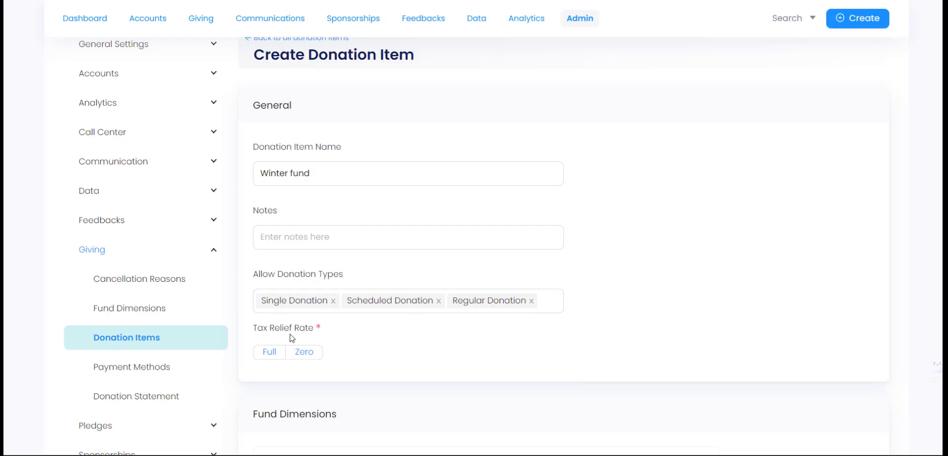
left_click(271, 354)
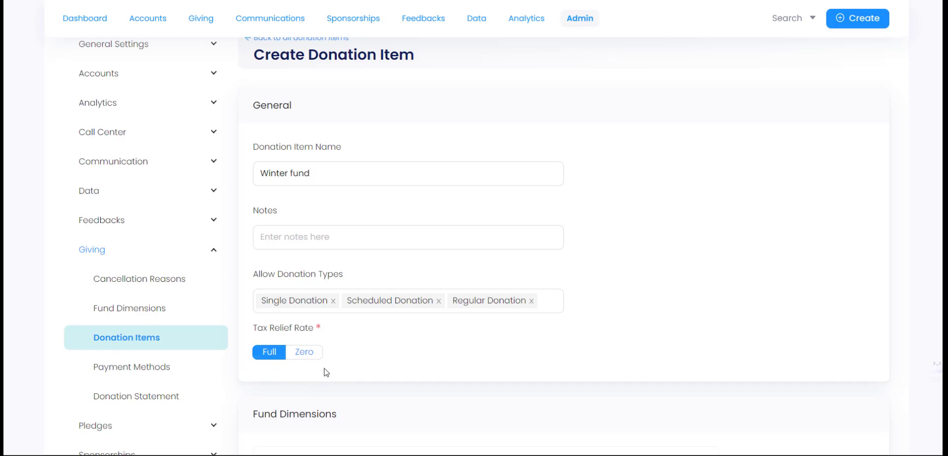
scroll(326, 373, "down", 3)
scroll(343, 245, "up", 3)
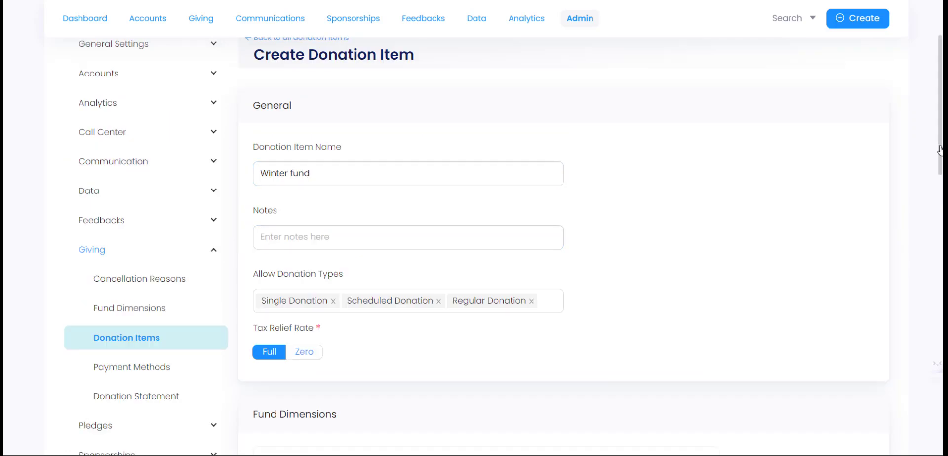
- Restrict the item's Location to Turkey and Tanzania
left_click_drag(940, 151, 941, 258)
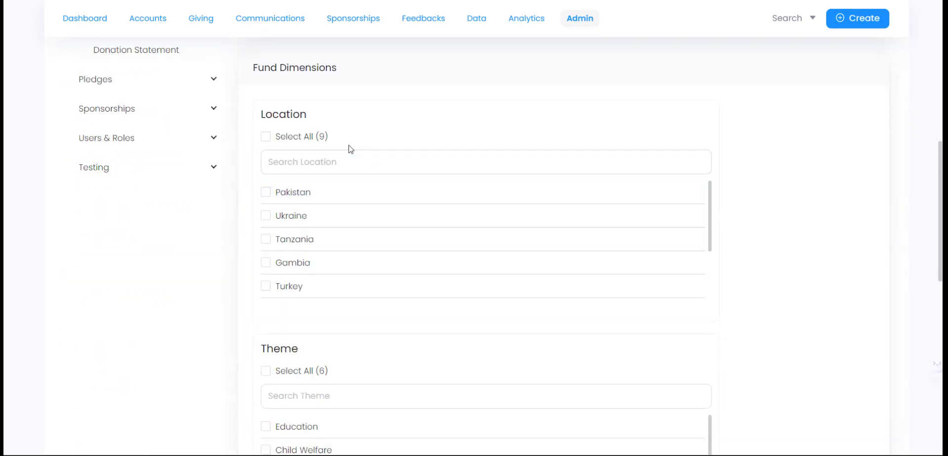
left_click(338, 160)
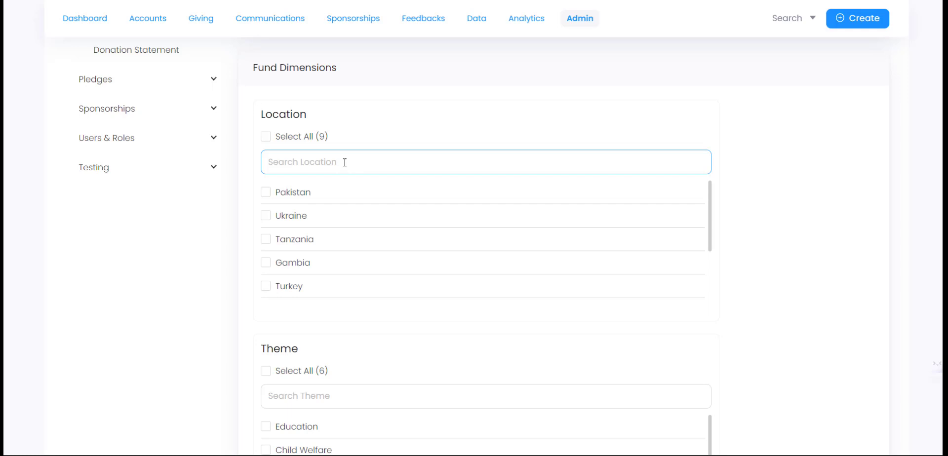
left_click(295, 292)
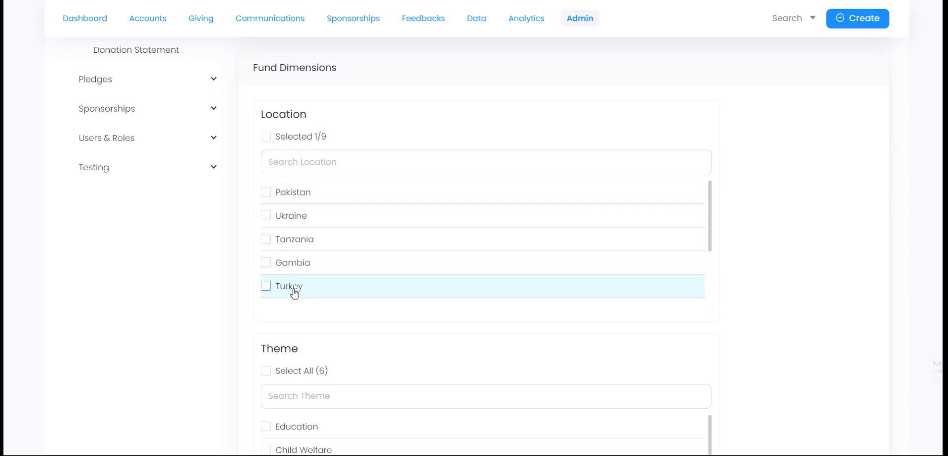
left_click(302, 249)
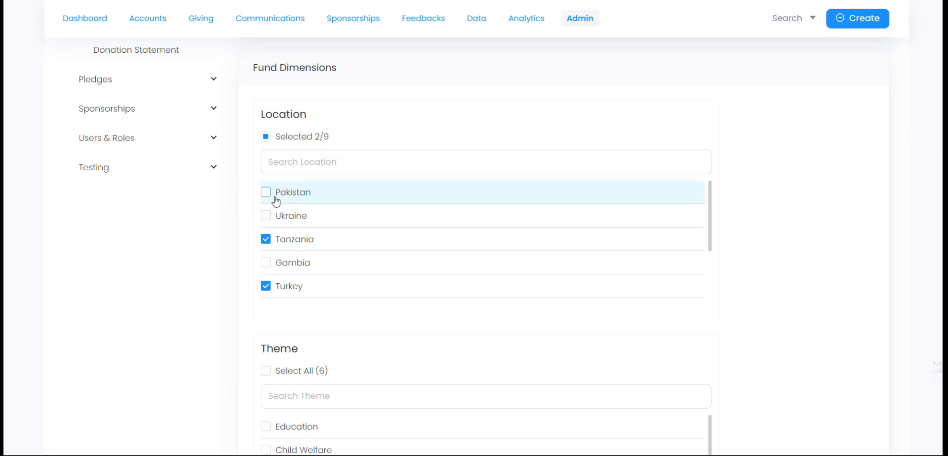
- Set the Theme to General and restrict the Stipulation to General
scroll(175, 234, "down", 1)
scroll(176, 235, "down", 4)
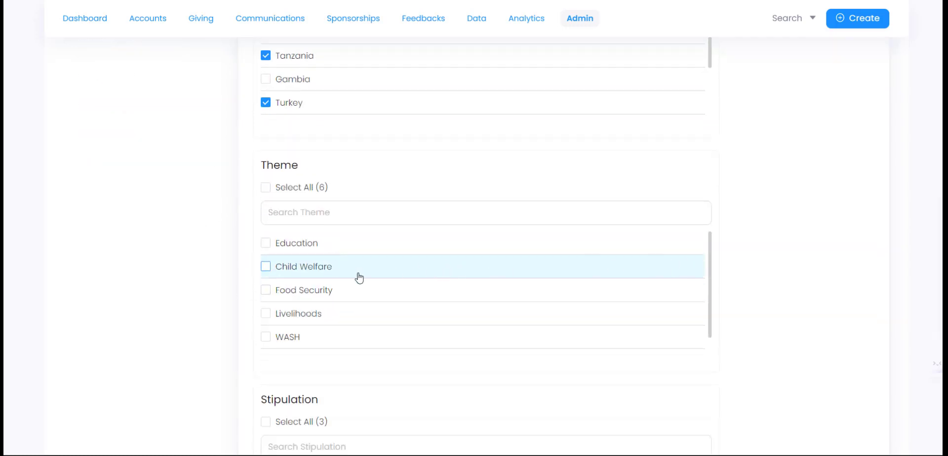
scroll(341, 284, "down", 1)
scroll(337, 283, "up", 1)
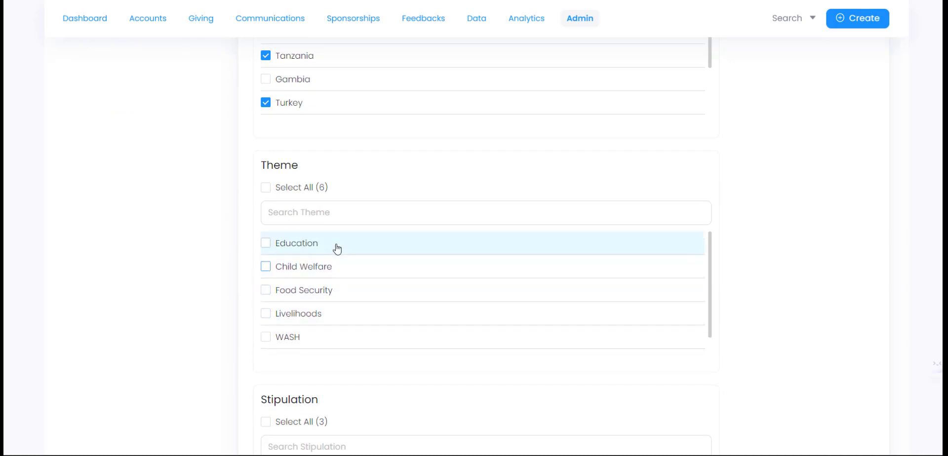
scroll(350, 302, "down", 1)
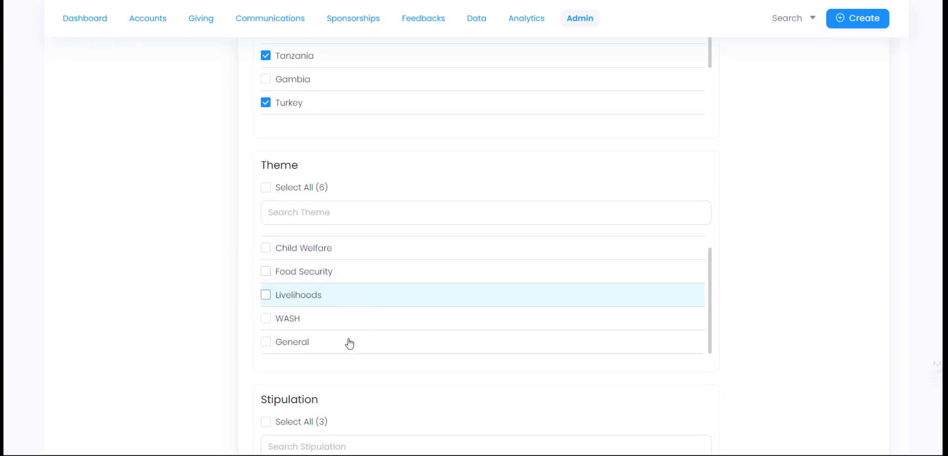
left_click(292, 347)
scroll(218, 291, "down", 5)
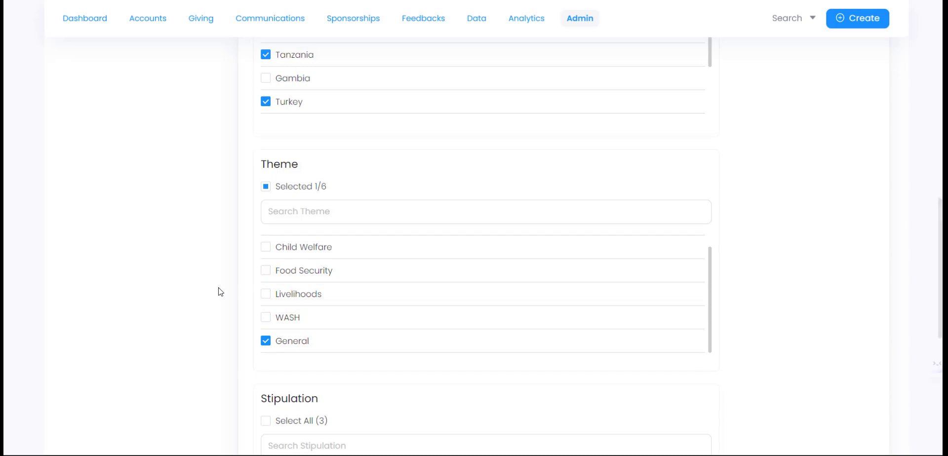
left_click(312, 286)
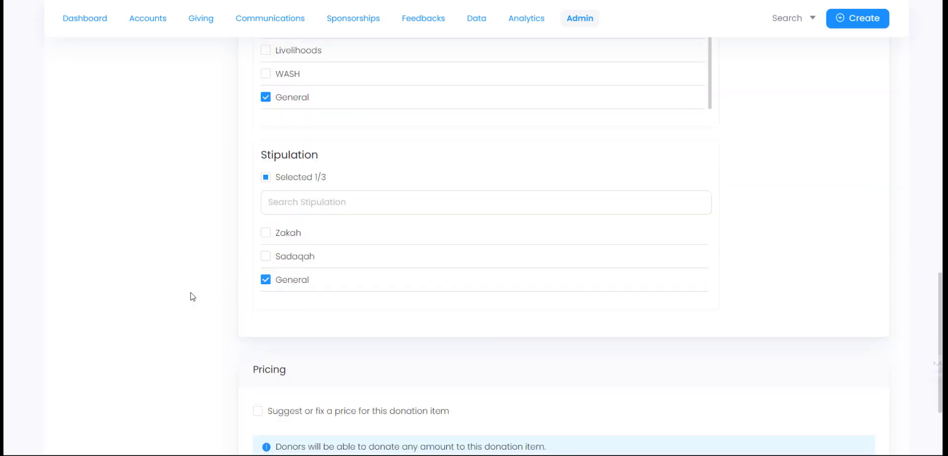
scroll(191, 296, "down", 3)
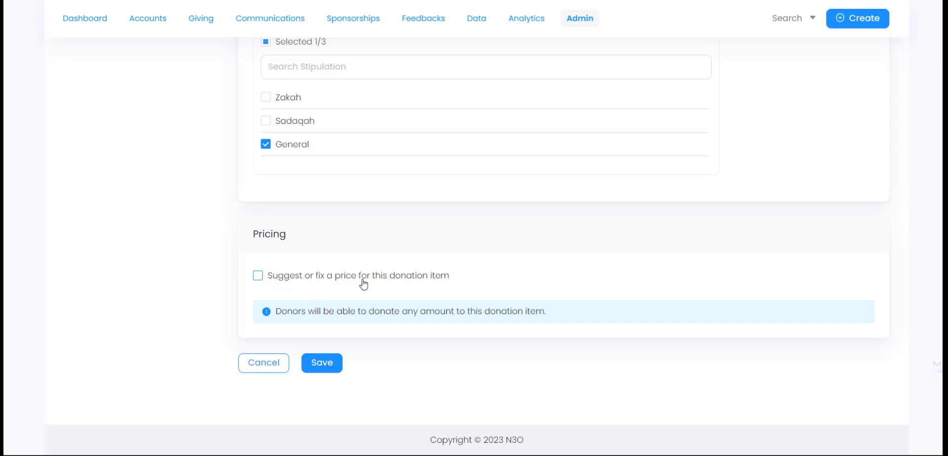
- Enable a suggested price for Winter fund and set the amount to 50
left_click(258, 277)
scroll(197, 298, "down", 2)
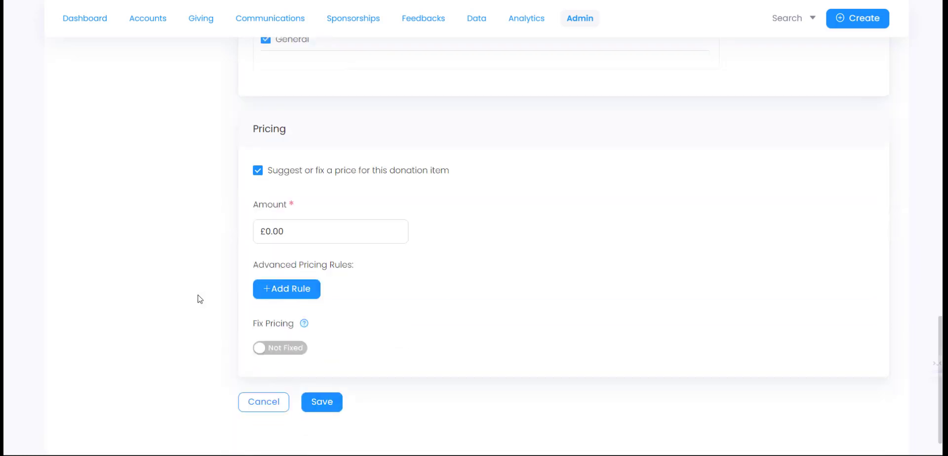
left_click_drag(322, 220, 215, 221)
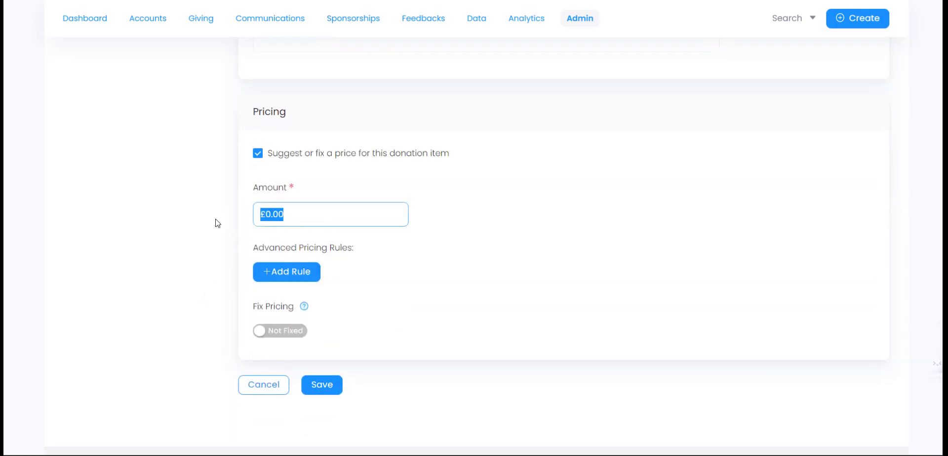
type("50")
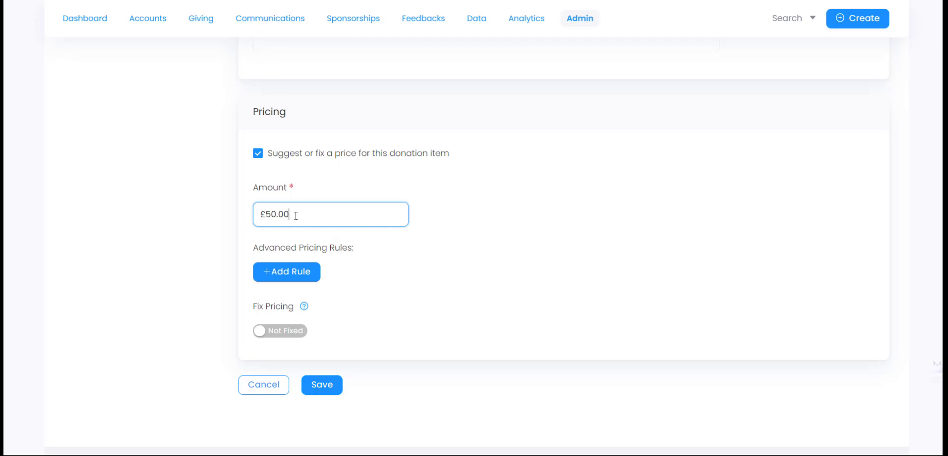
left_click(336, 180)
left_click(316, 216)
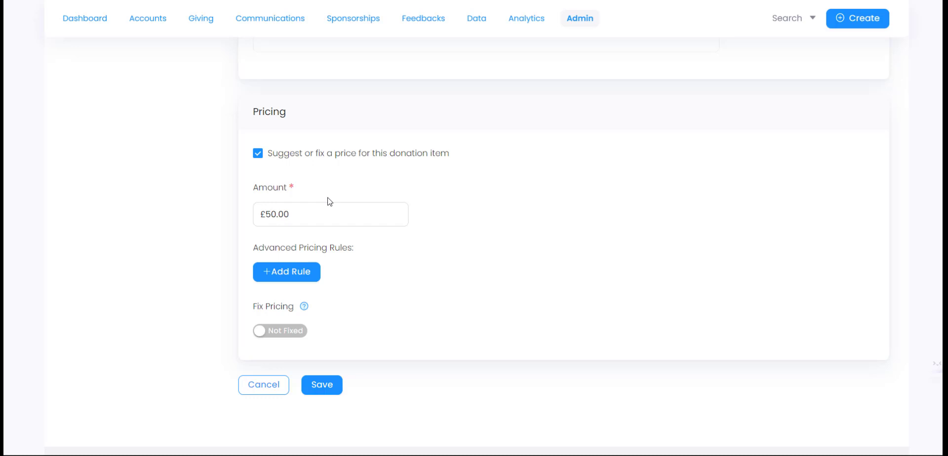
left_click(279, 335)
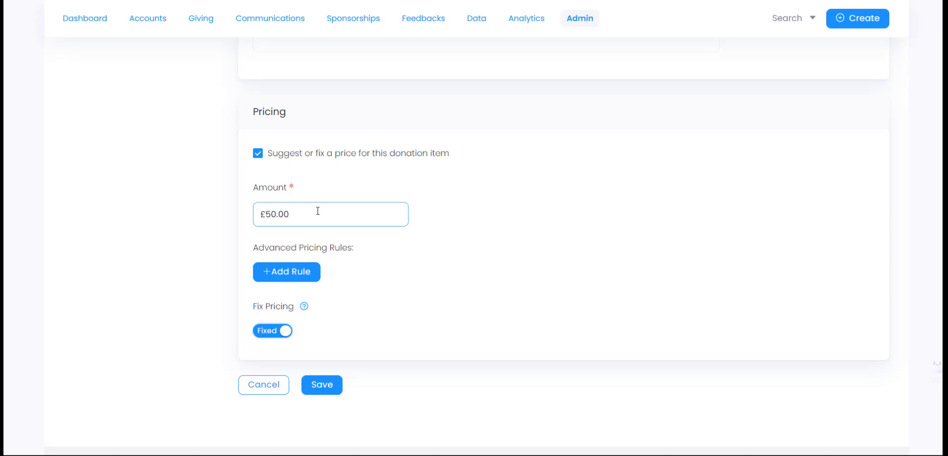
left_click(299, 57)
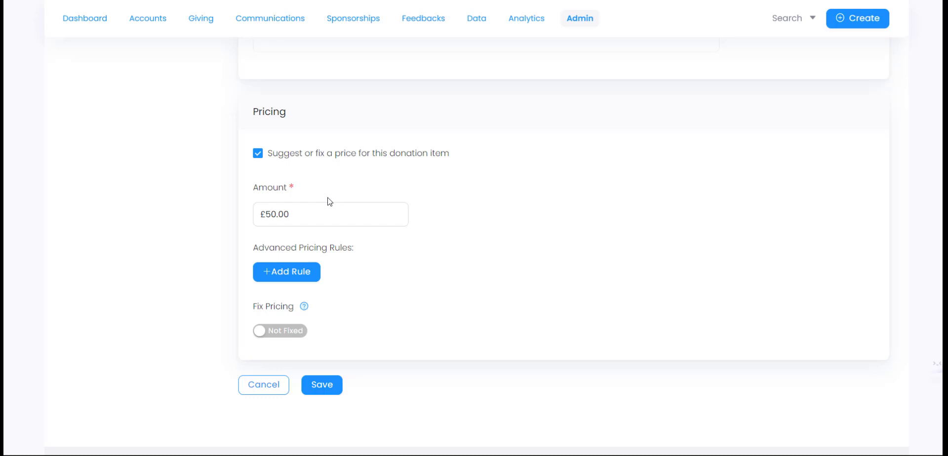
left_click(279, 332)
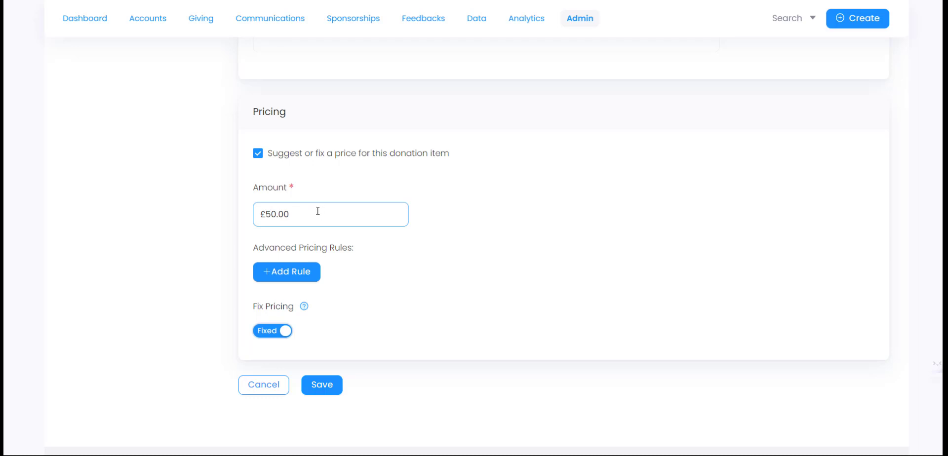
left_click(315, 51)
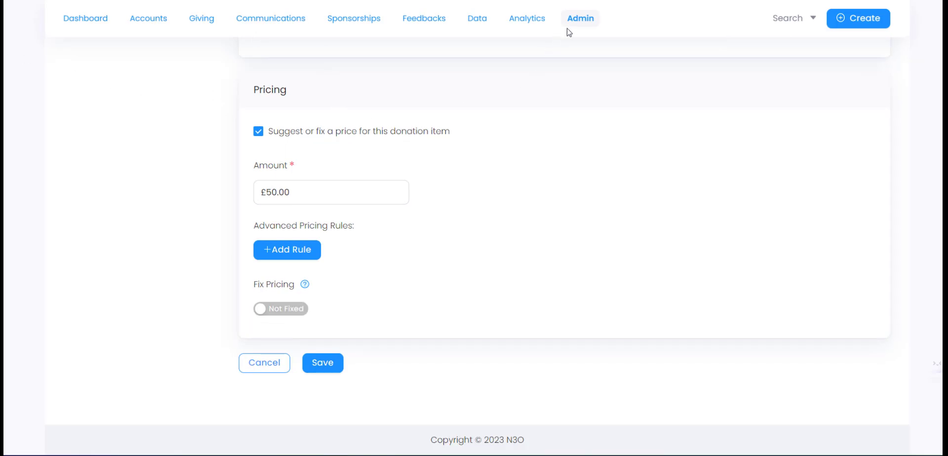
- Discard the unsaved form and open Admin > Giving > Payment Methods
left_click(581, 20)
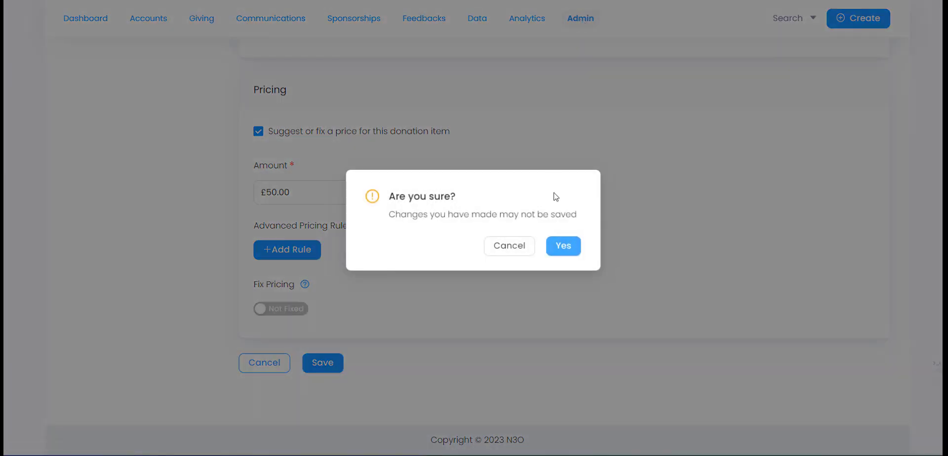
left_click(563, 246)
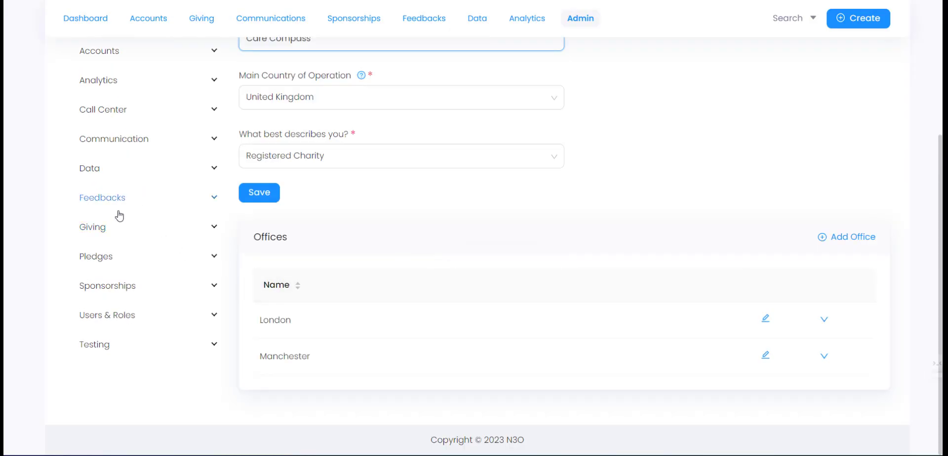
left_click(117, 227)
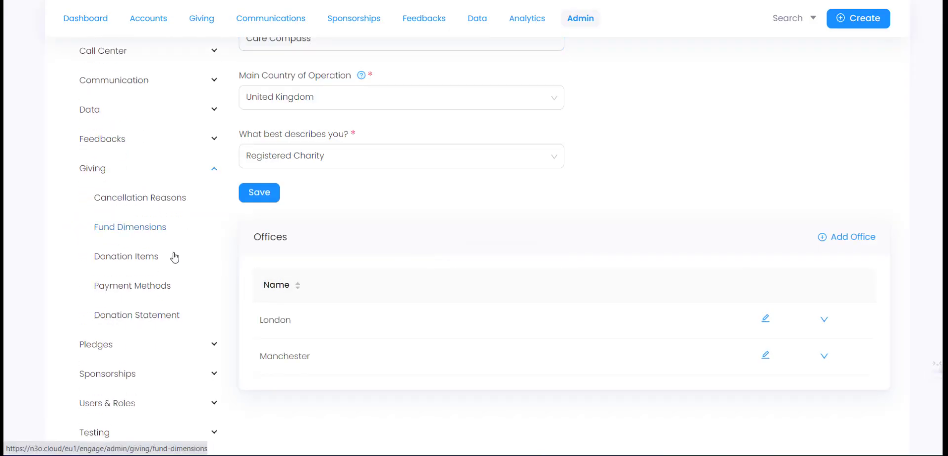
left_click(148, 287)
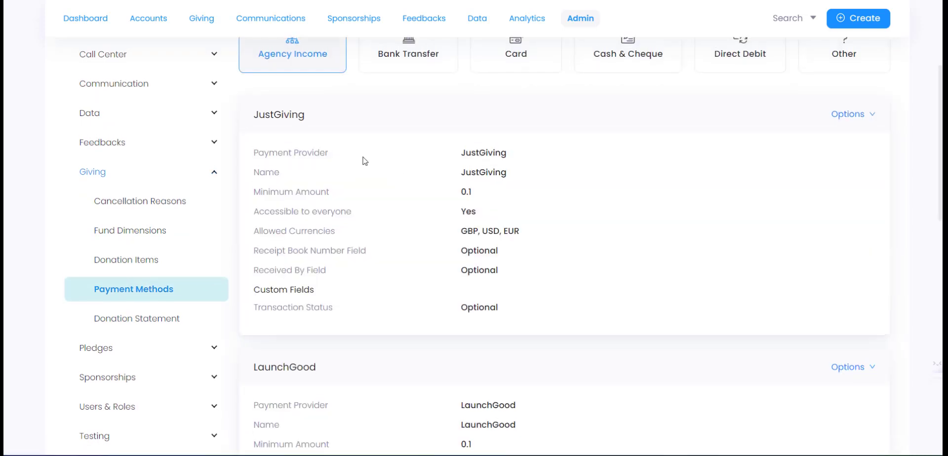
scroll(365, 158, "up", 3)
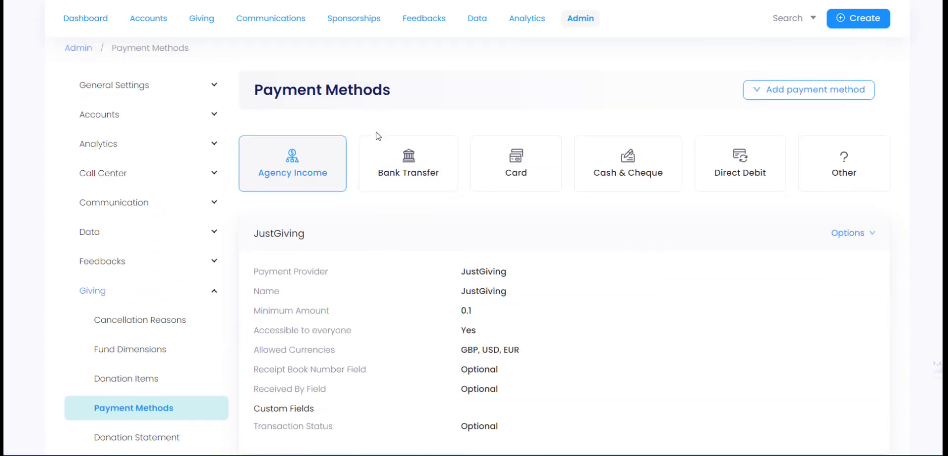
left_click(405, 175)
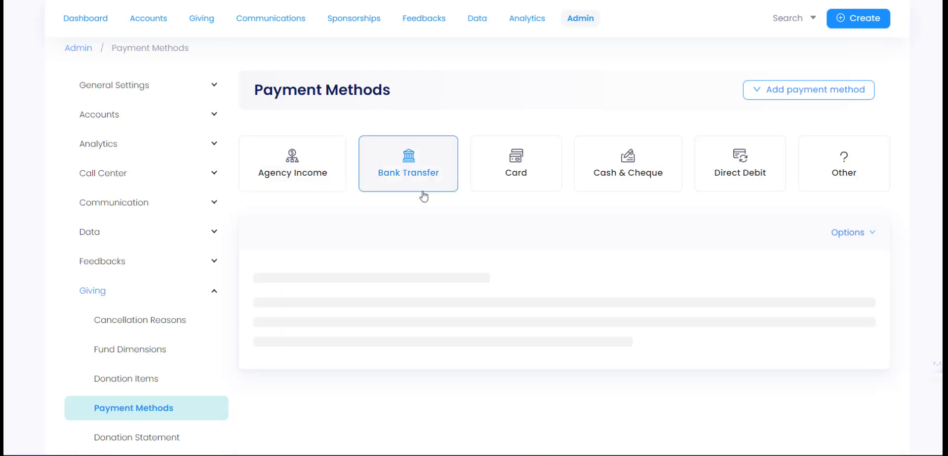
left_click(546, 173)
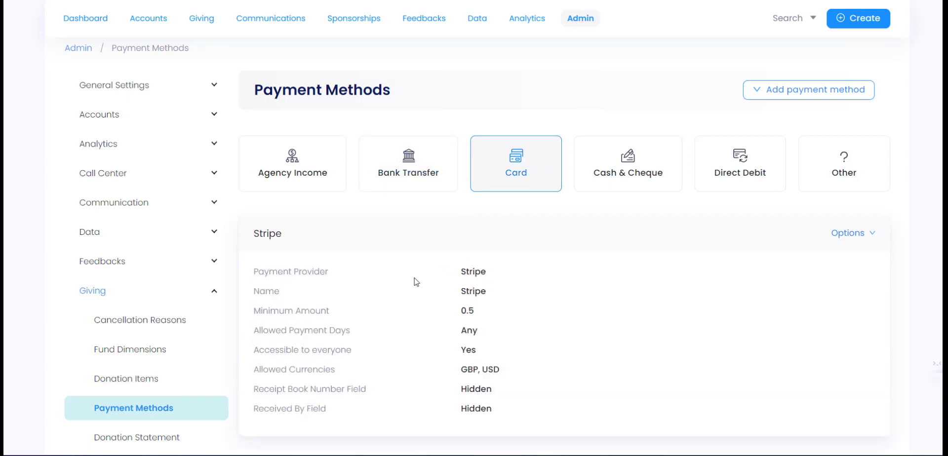
left_click(638, 182)
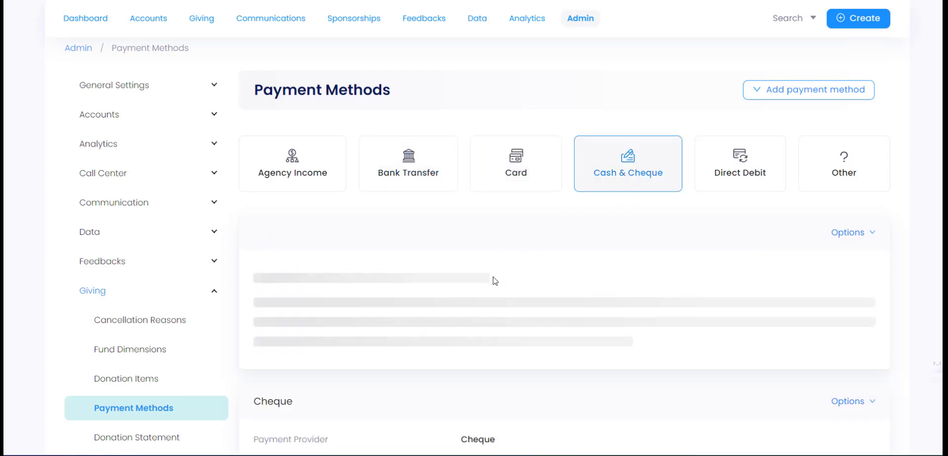
scroll(491, 281, "down", 3)
scroll(487, 281, "up", 5)
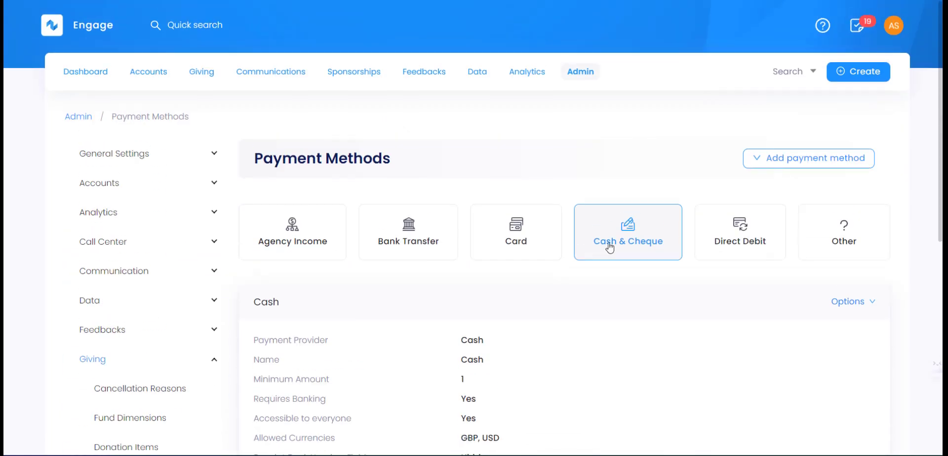
left_click(736, 231)
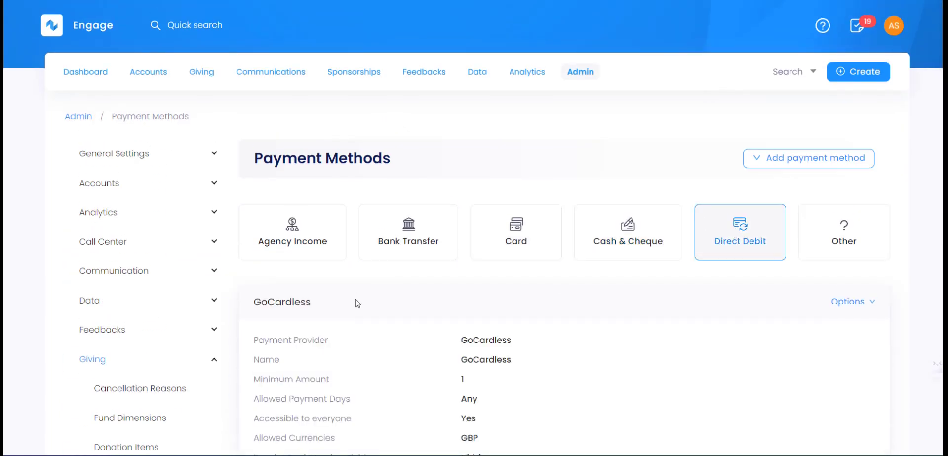
left_click(323, 247)
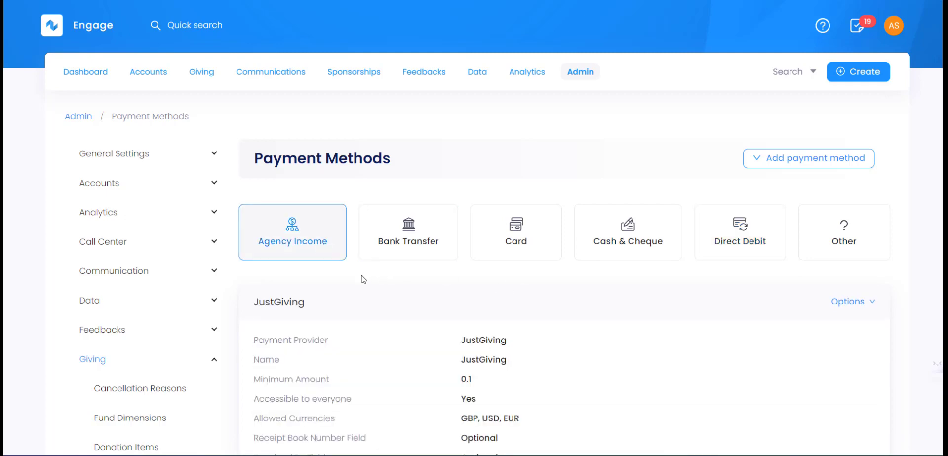
scroll(360, 277, "down", 2)
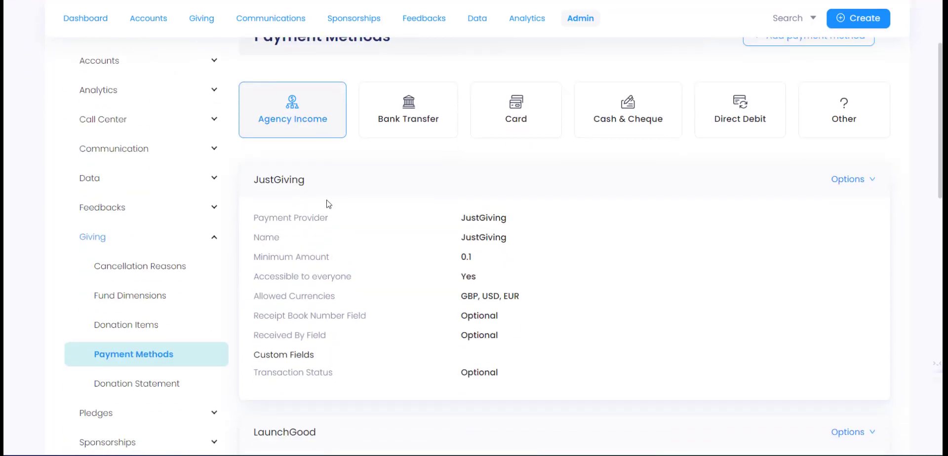
scroll(336, 237, "down", 1)
scroll(339, 269, "down", 10)
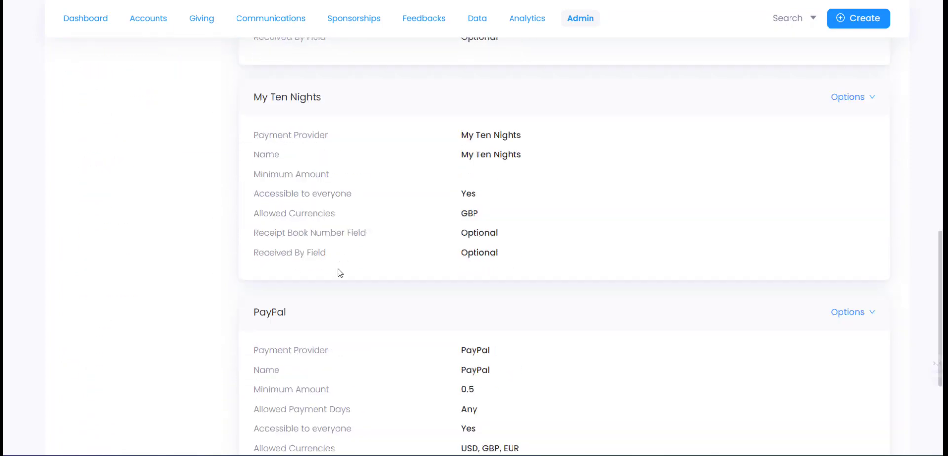
scroll(338, 265, "up", 12)
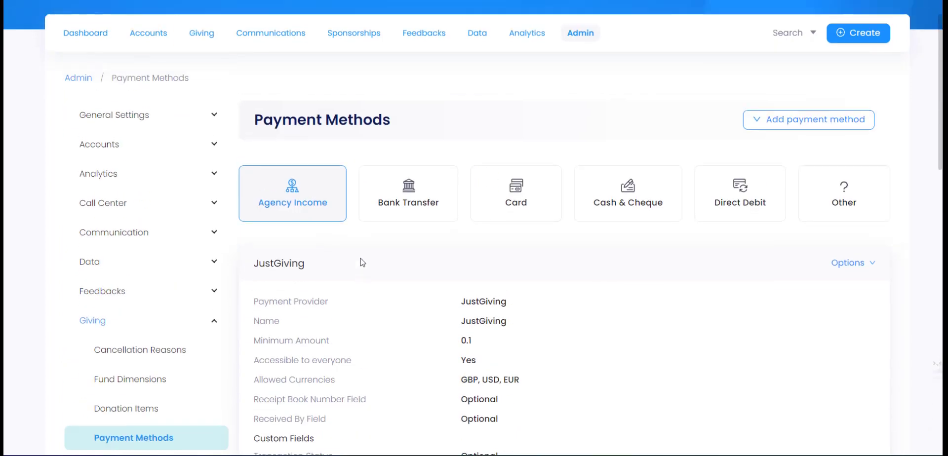